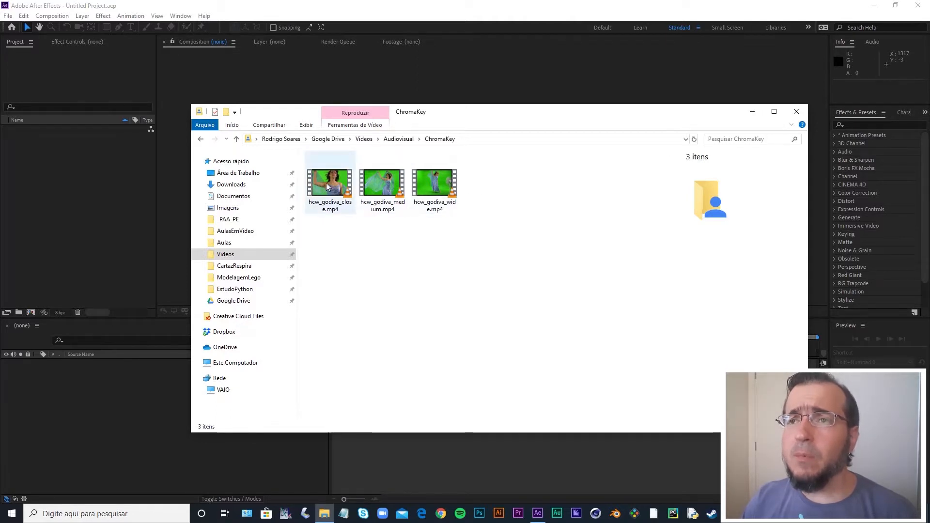
# Import the hcw_godiva close, medium and wide MP4 clips and create multiple compositions, one from each clip.
pyautogui.moveTo(492, 187); pyautogui.dragTo(113, 224)
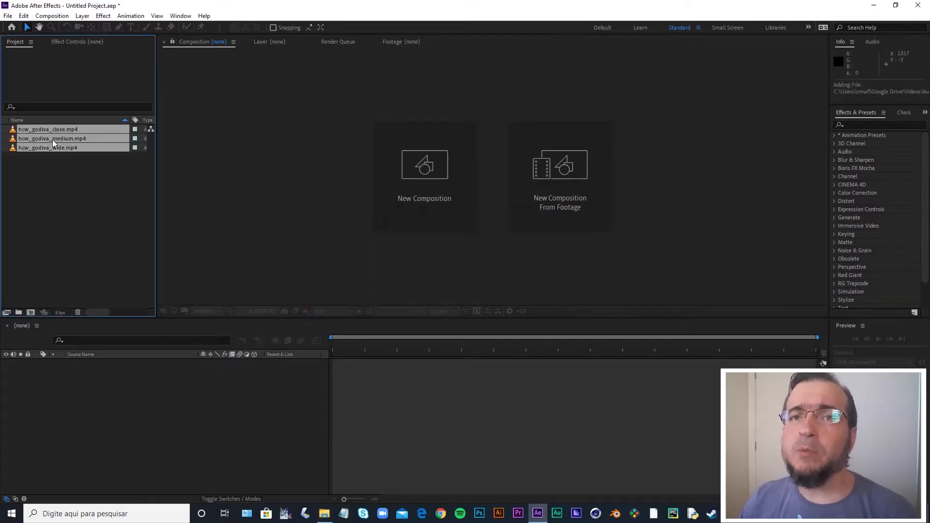
pyautogui.moveTo(48, 138); pyautogui.dragTo(31, 316)
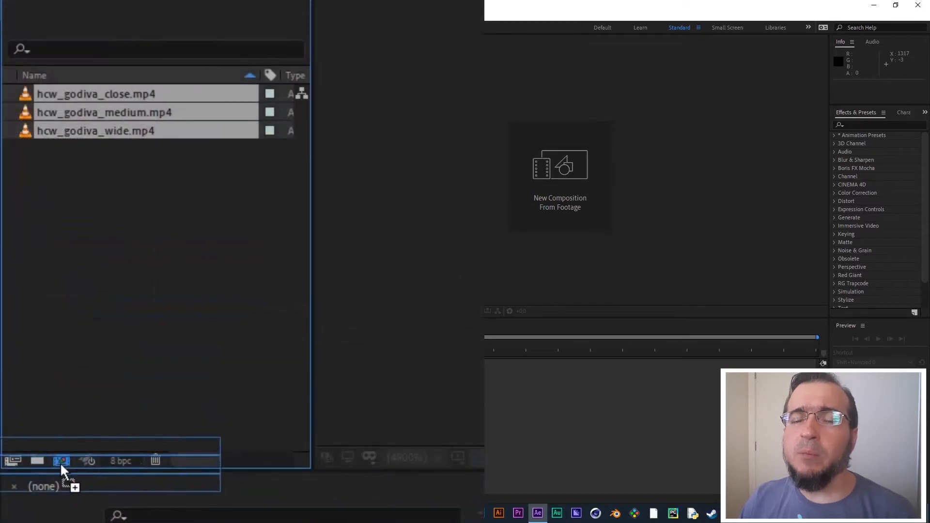
pyautogui.moveTo(61, 465); pyautogui.dragTo(62, 460)
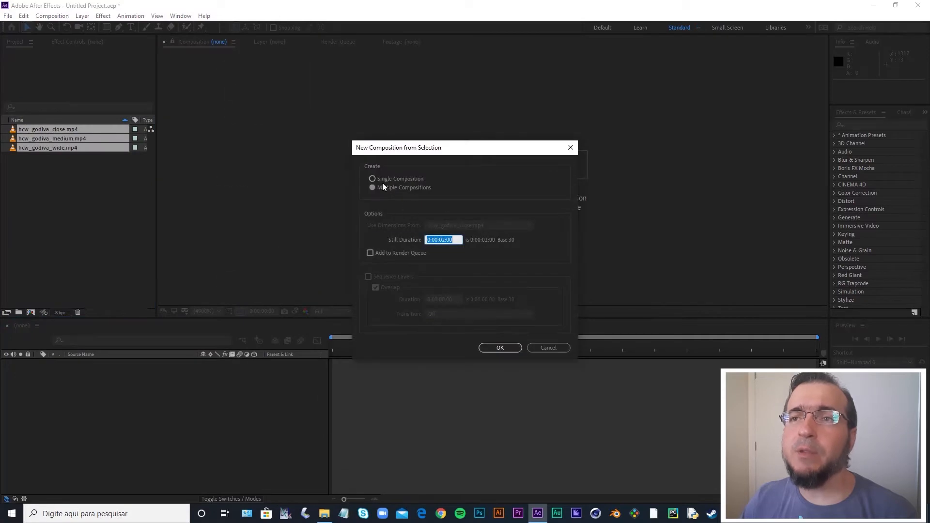
pyautogui.click(380, 179)
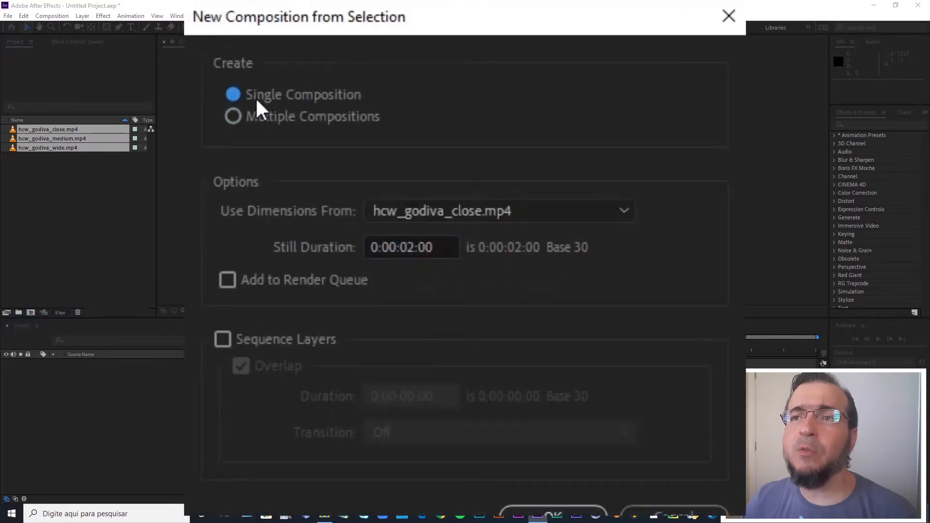
pyautogui.click(248, 117)
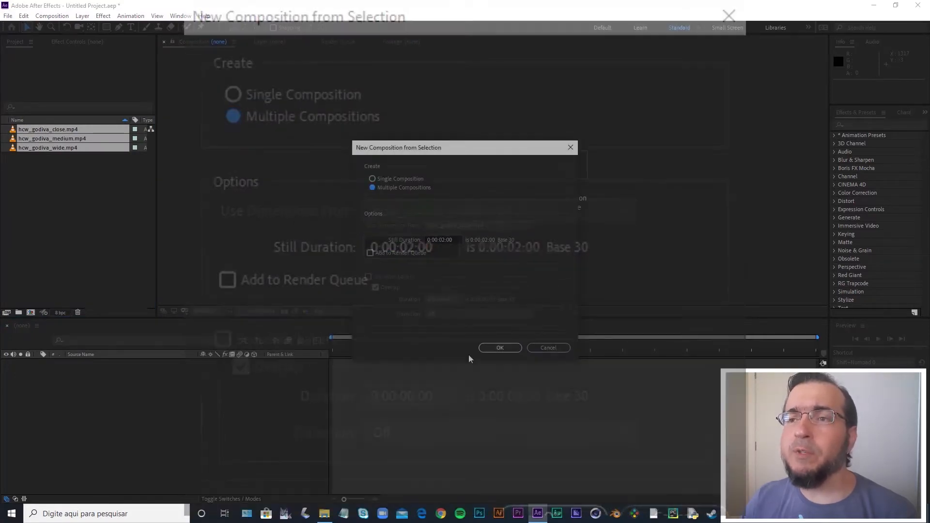
pyautogui.click(553, 513)
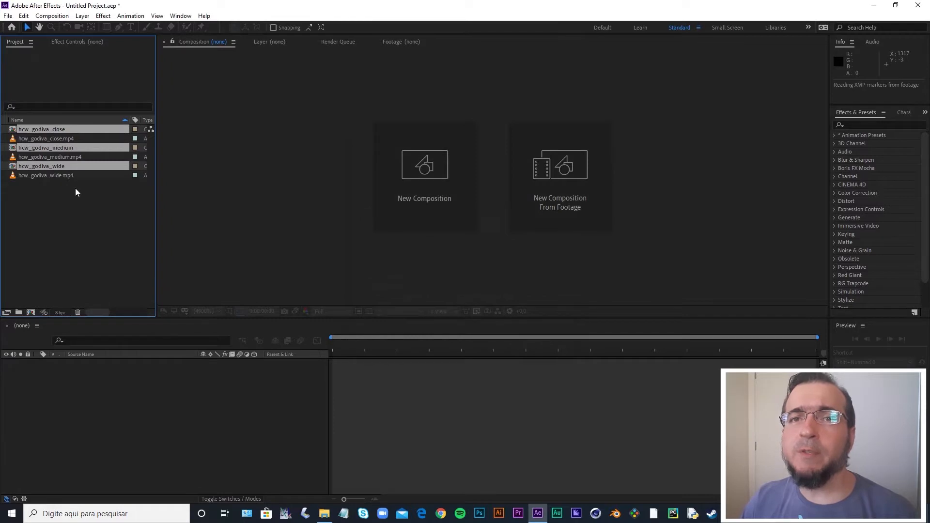
# Compare the green-screen framing in the hcw_godiva_wide, hcw_godiva_close and hcw_godiva_medium compositions.
pyautogui.doubleClick(46, 166)
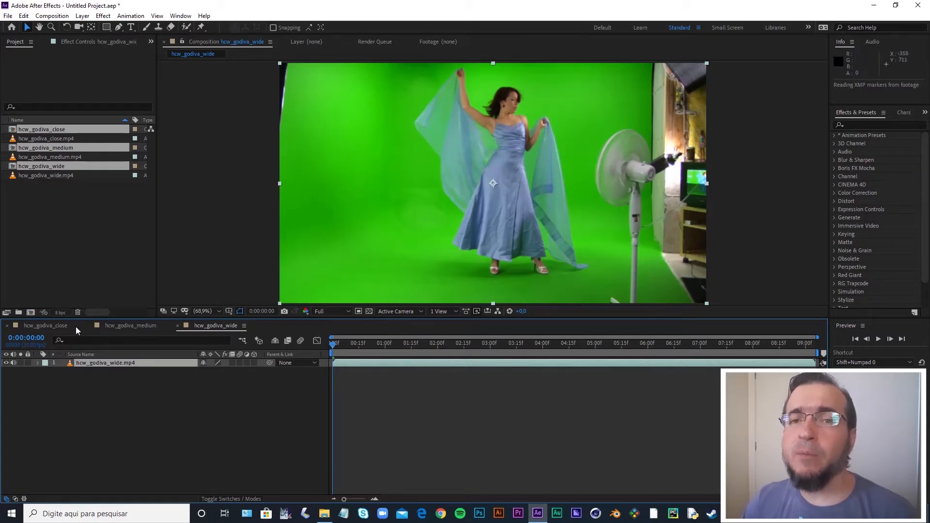
pyautogui.click(59, 329)
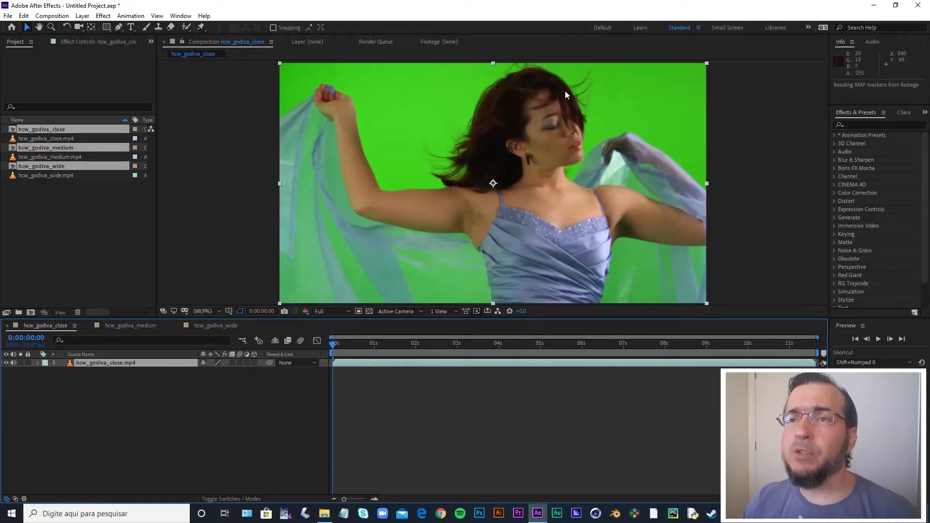
pyautogui.click(124, 325)
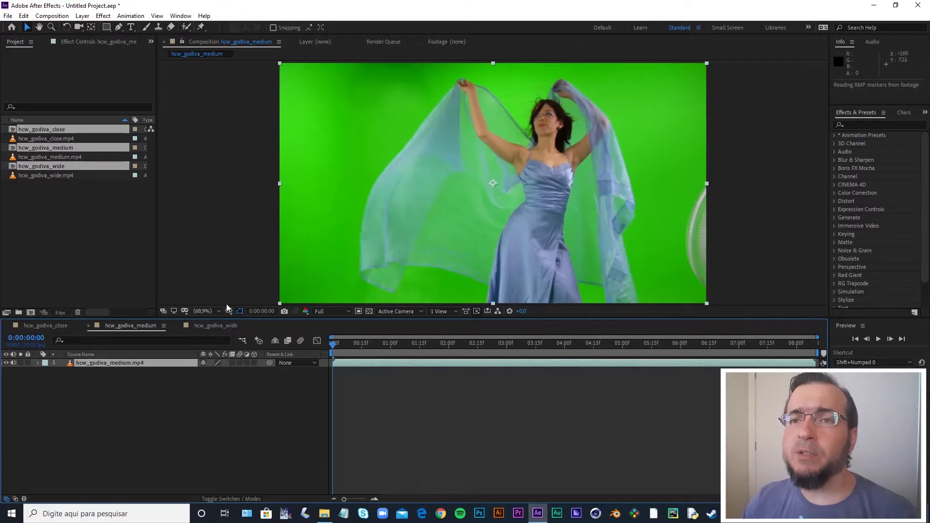
pyautogui.click(213, 325)
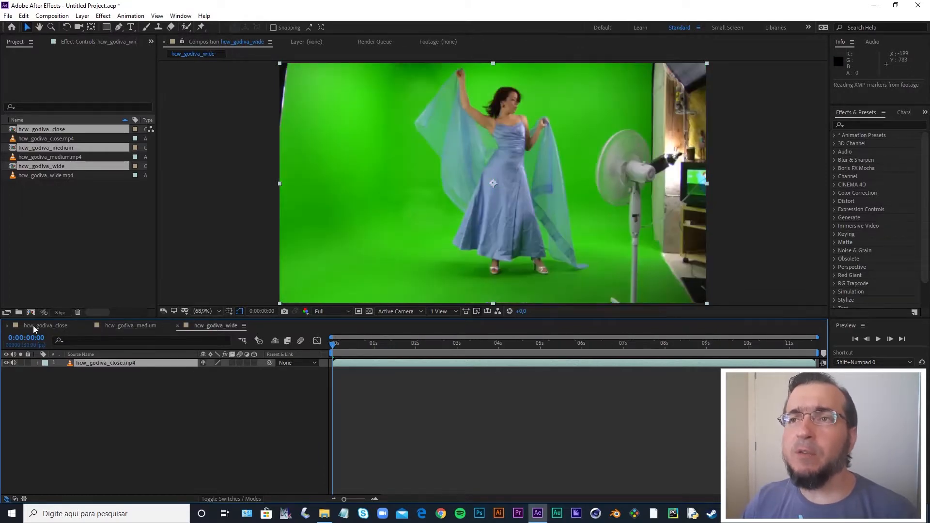
pyautogui.click(33, 326)
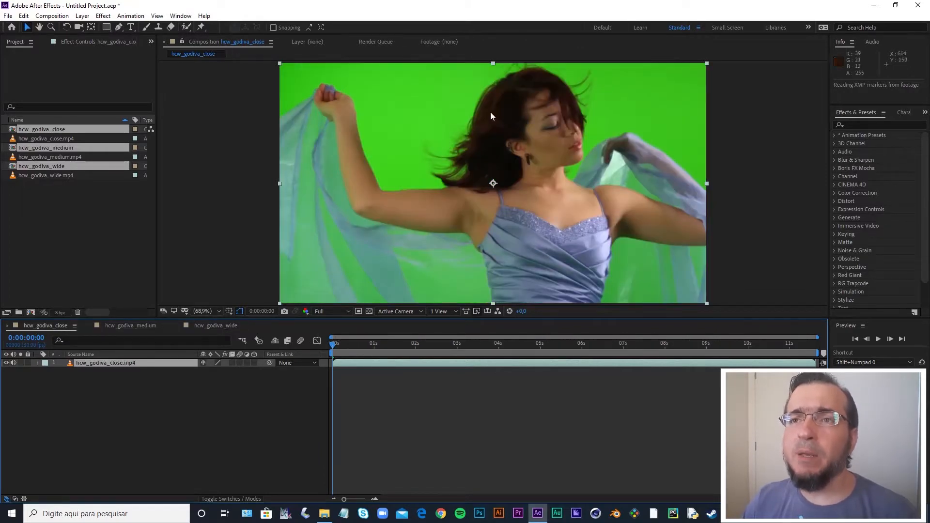
pyautogui.click(219, 327)
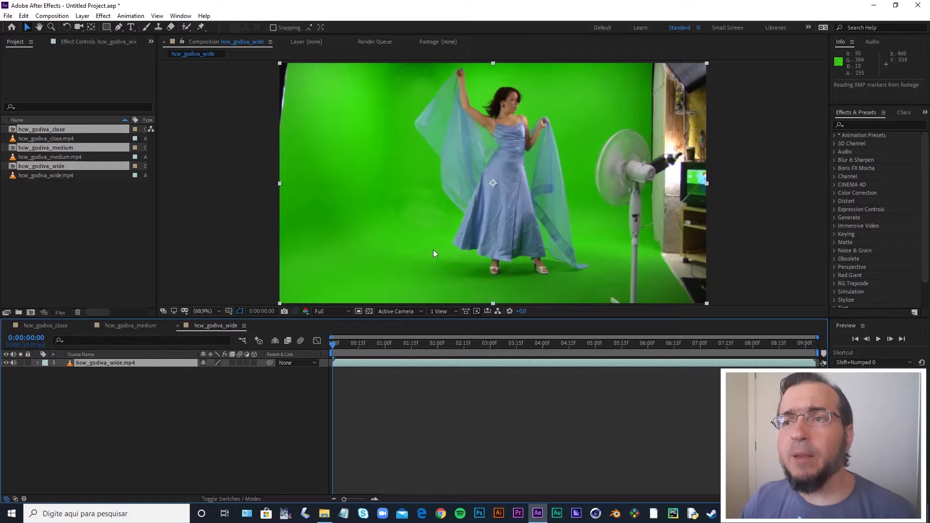
pyautogui.click(54, 325)
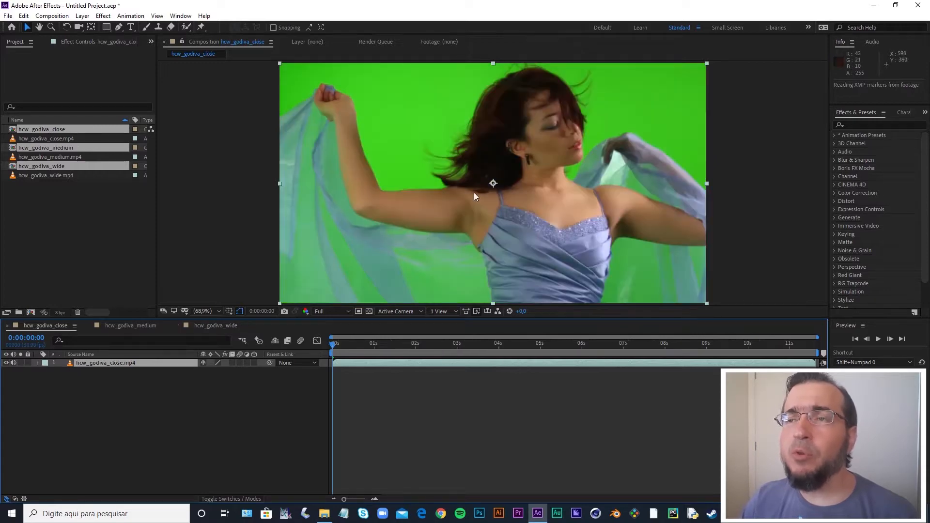
# Scrub and preview the hcw_godiva_close footage to examine the moving hair and translucent veil against the green screen.
pyautogui.click(349, 345)
pyautogui.moveTo(350, 350); pyautogui.dragTo(447, 354)
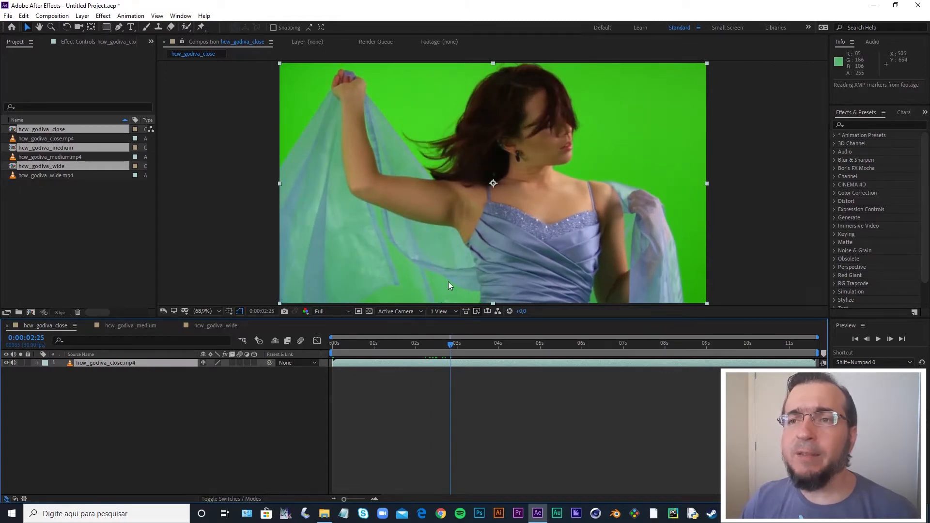
pyautogui.moveTo(451, 348); pyautogui.dragTo(519, 352)
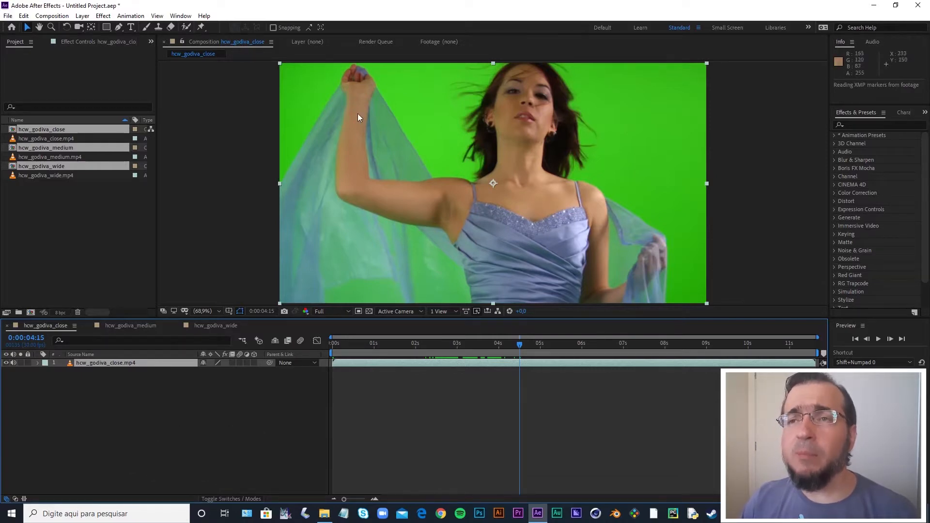
pyautogui.press('space')
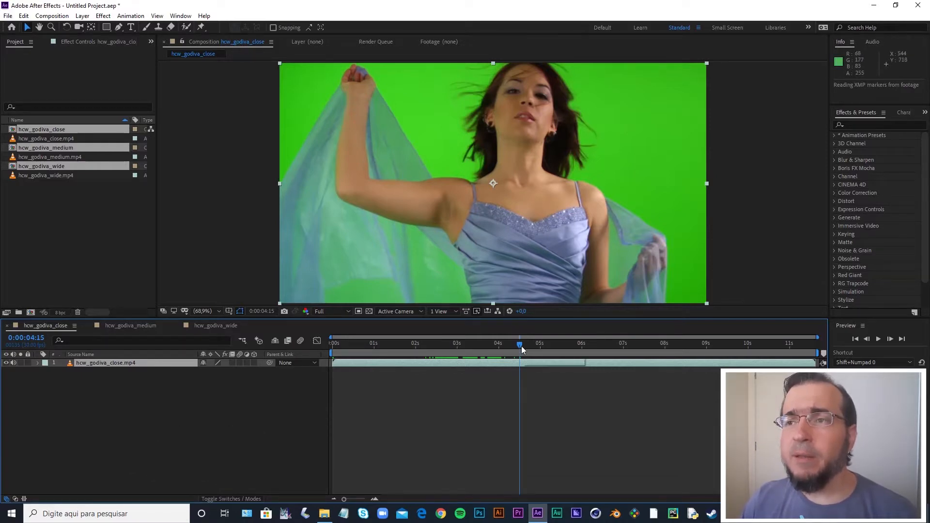
pyautogui.moveTo(564, 348); pyautogui.dragTo(497, 354)
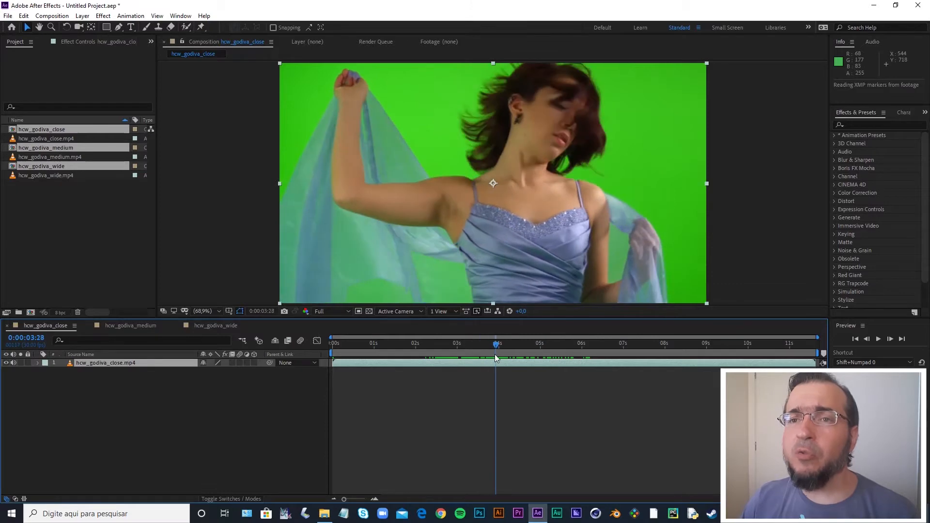
# Examine the backdrop and the fan at the frame edges in the wide and medium compositions.
pyautogui.click(204, 328)
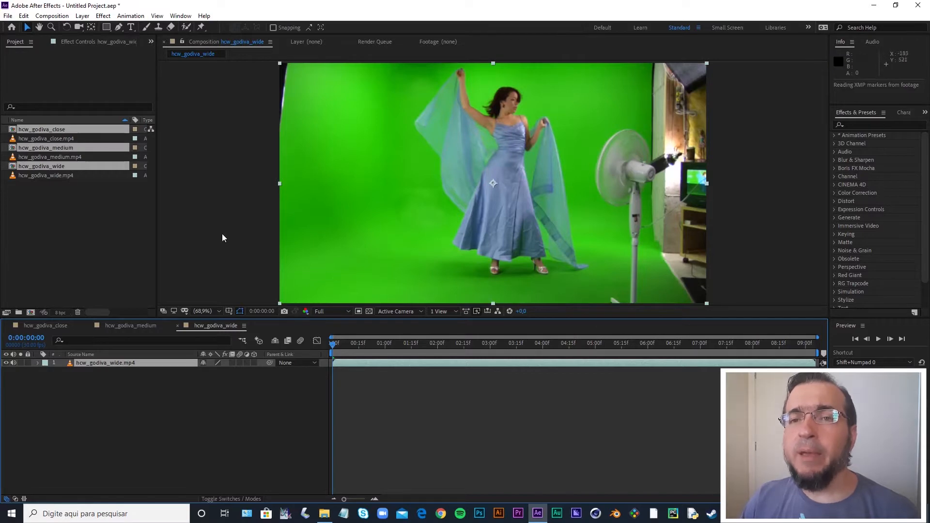
pyautogui.click(131, 326)
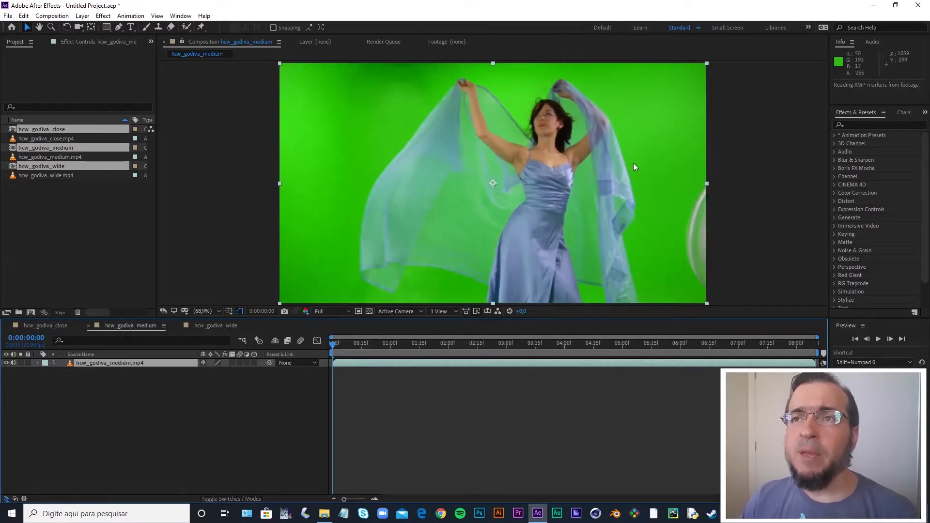
pyautogui.click(220, 325)
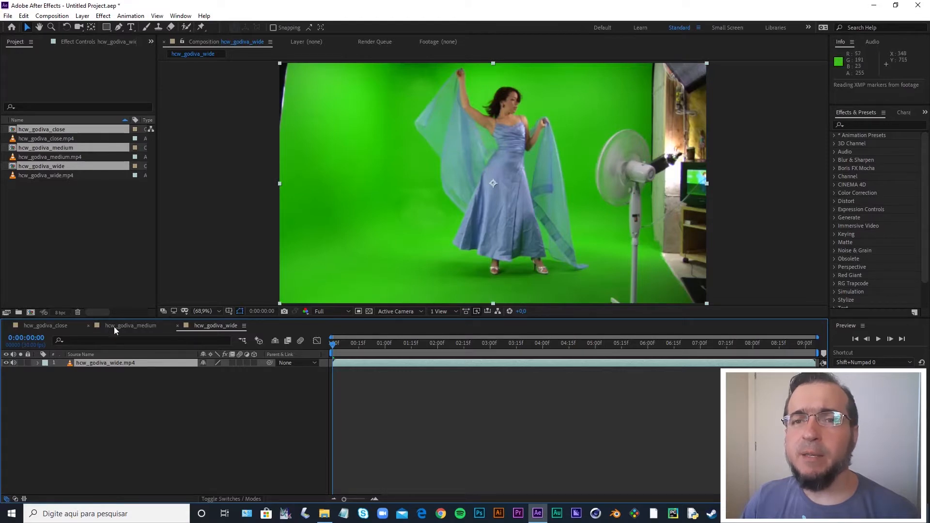
# Scrub through the hcw_godiva_close composition to examine the woman's movement, checking the wide shot as well, and park at 0:00:03:09.
pyautogui.click(63, 326)
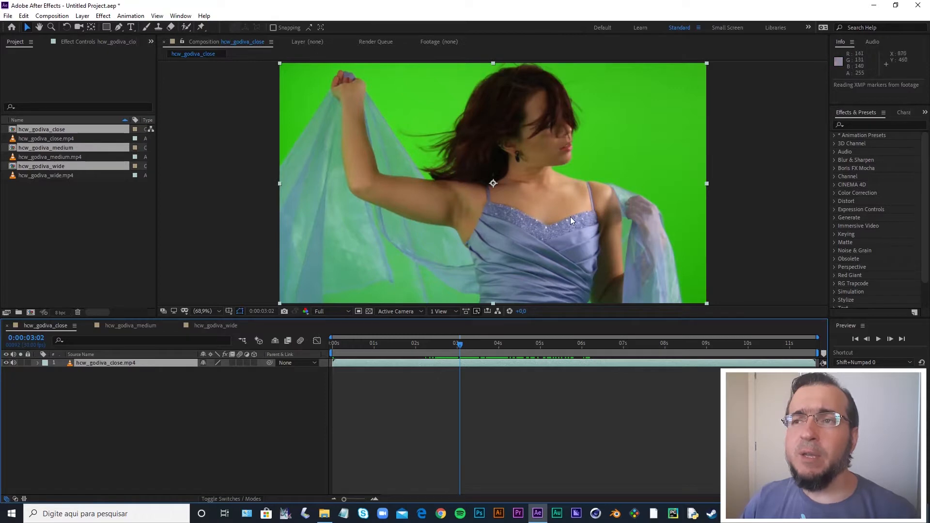
pyautogui.click(497, 345)
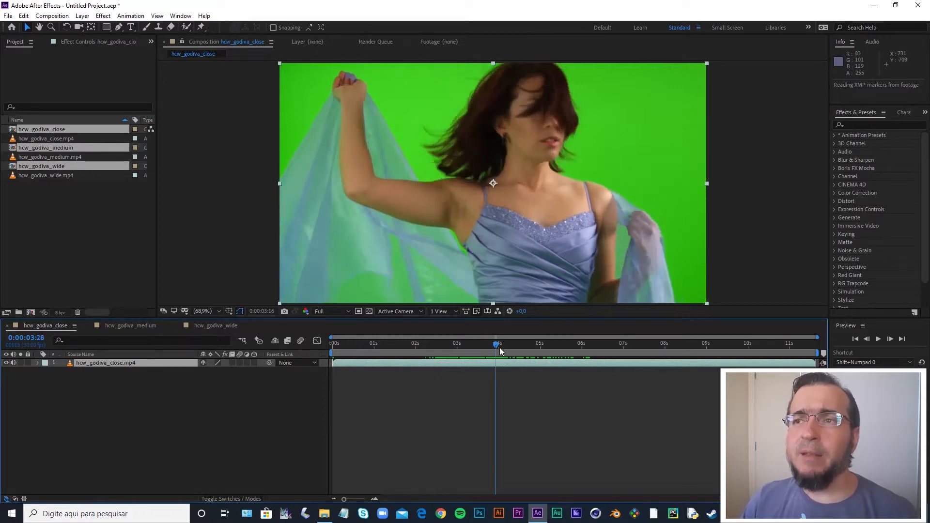
pyautogui.moveTo(499, 347); pyautogui.dragTo(424, 346)
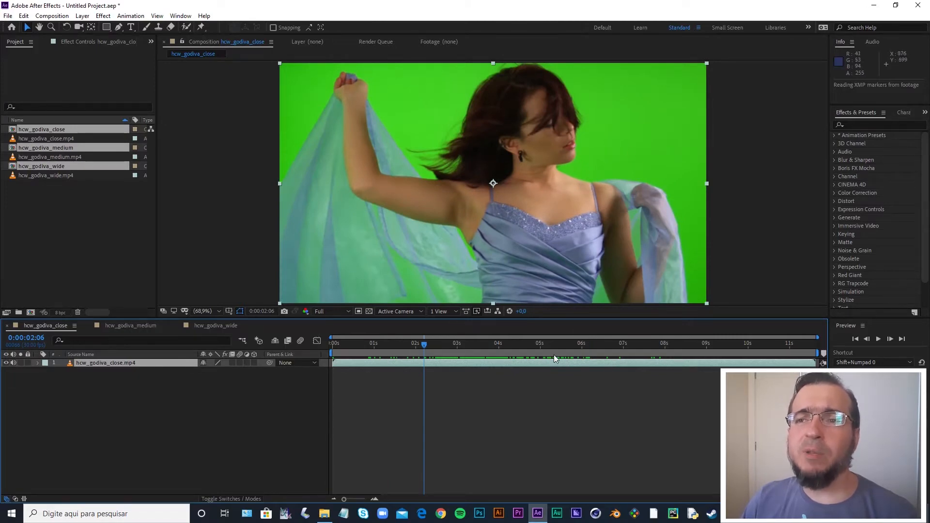
pyautogui.moveTo(446, 344)
pyautogui.mouseDown()
pyautogui.moveTo(515, 353)
pyautogui.moveTo(400, 348)
pyautogui.moveTo(534, 357)
pyautogui.moveTo(627, 350)
pyautogui.moveTo(457, 354)
pyautogui.mouseUp()
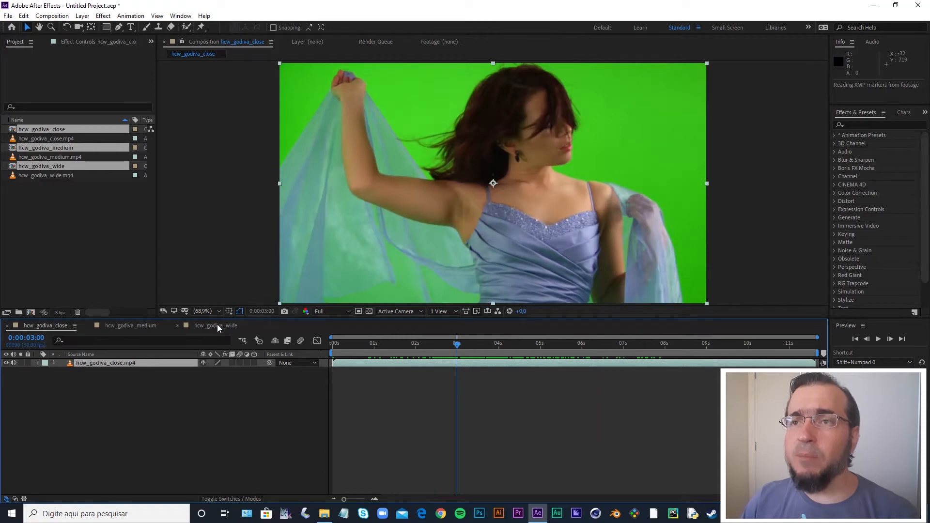
pyautogui.click(215, 325)
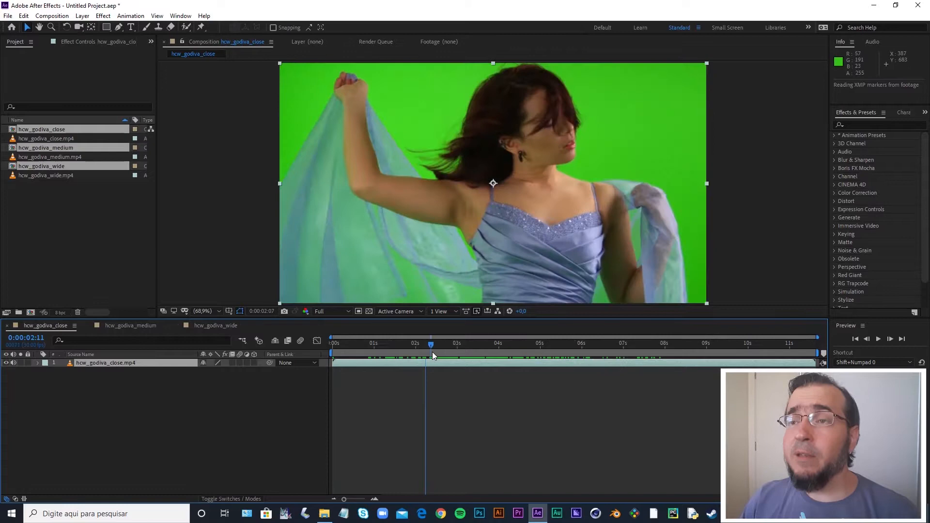
pyautogui.moveTo(432, 352); pyautogui.dragTo(515, 360)
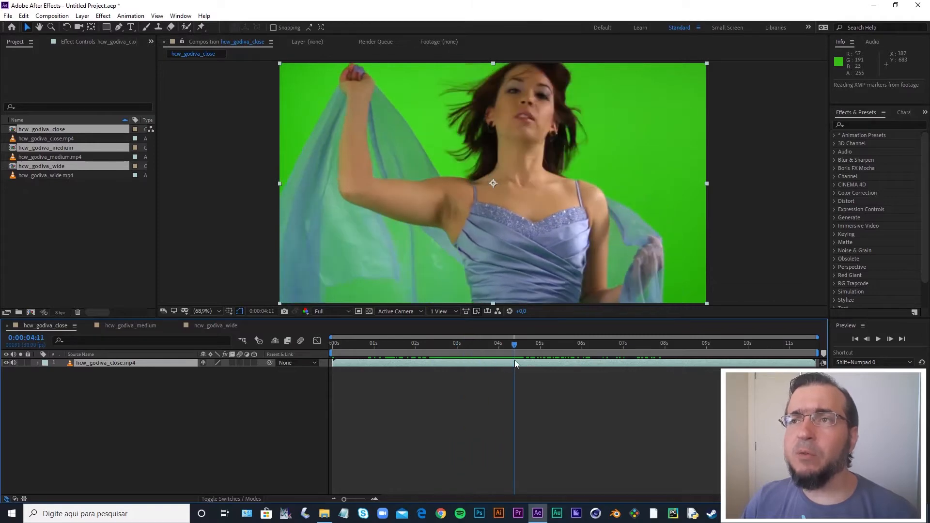
pyautogui.hotkey('shift', 'pageup')
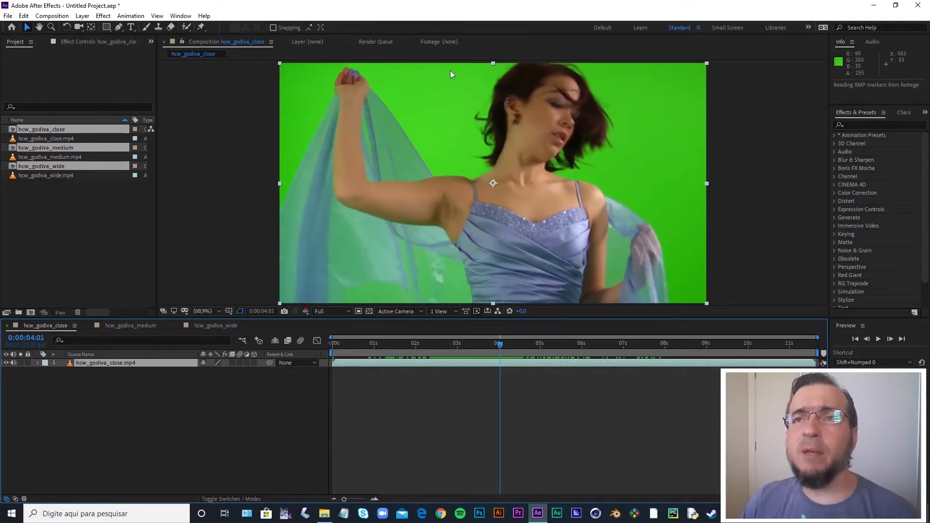
pyautogui.moveTo(489, 346); pyautogui.dragTo(466, 347)
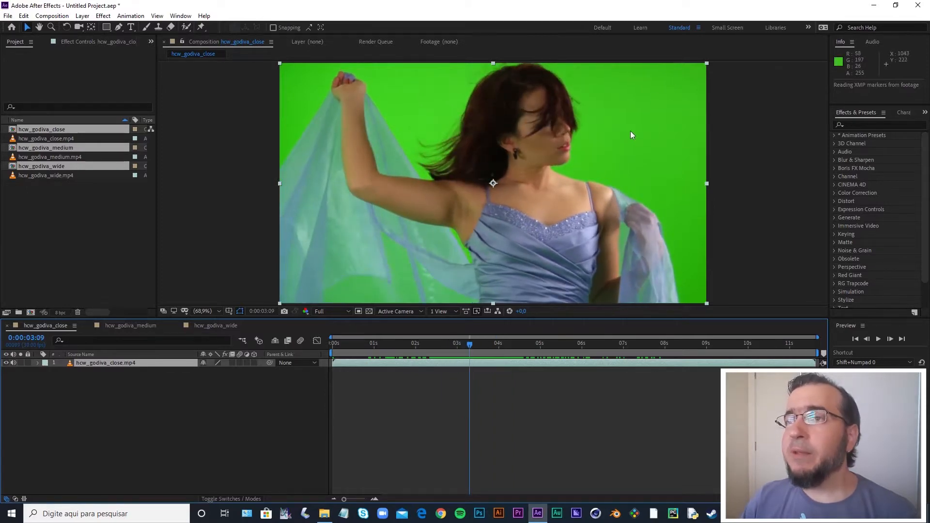
# Apply the Keylight (1.2) keying effect to the hcw_godiva_close.mp4 layer.
pyautogui.rightClick(439, 362)
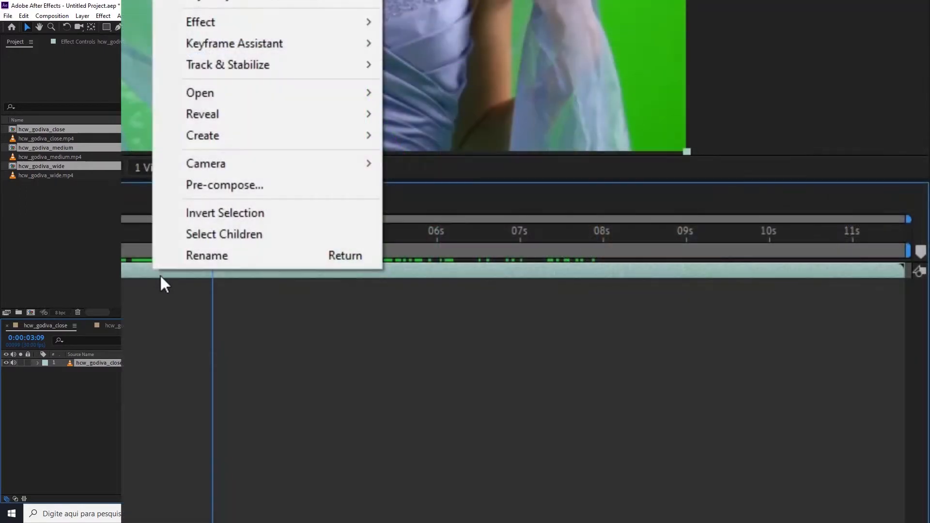
pyautogui.moveTo(272, 22)
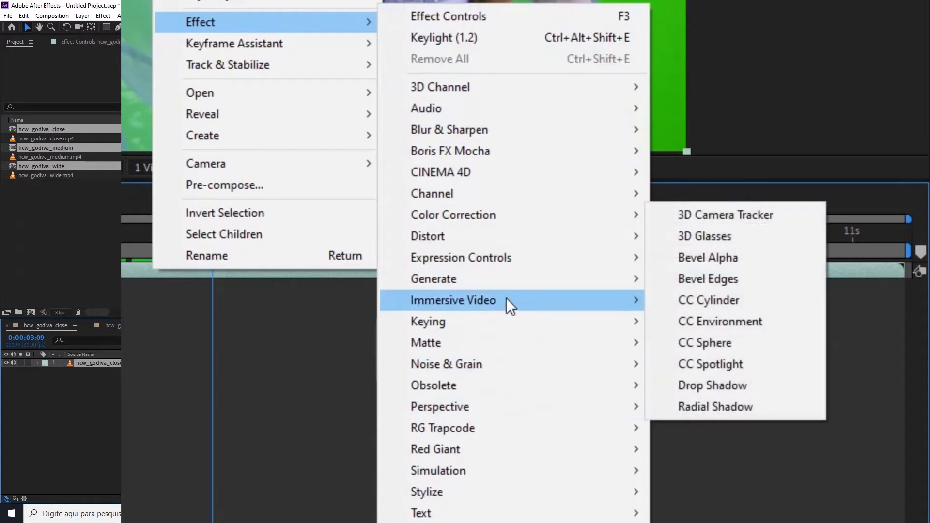
pyautogui.moveTo(456, 327)
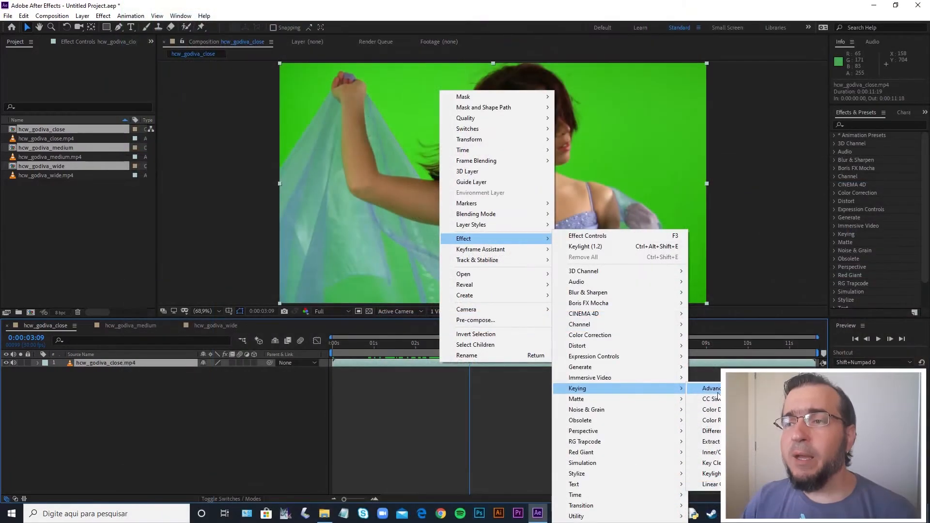
pyautogui.click(711, 473)
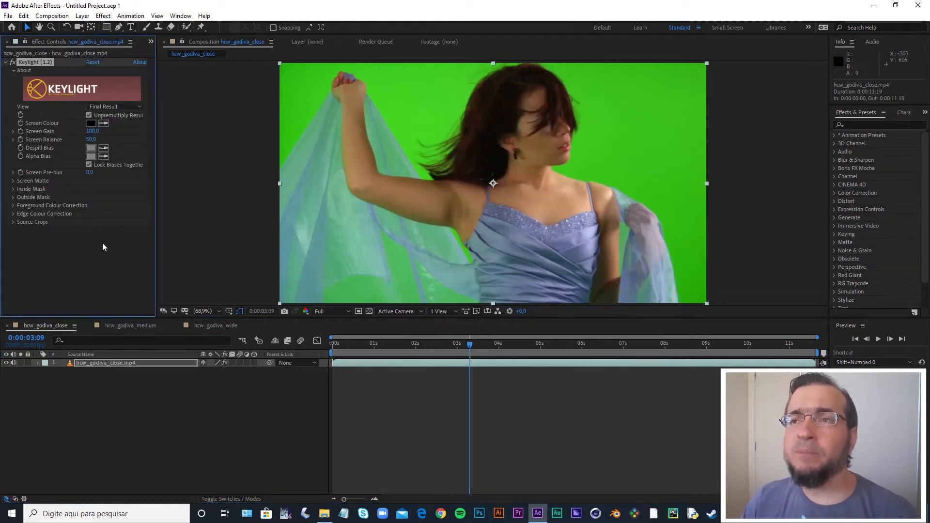
# Set Keylight's Screen Colour by sampling the green backdrop beside the woman's head in the close-up footage.
pyautogui.click(105, 122)
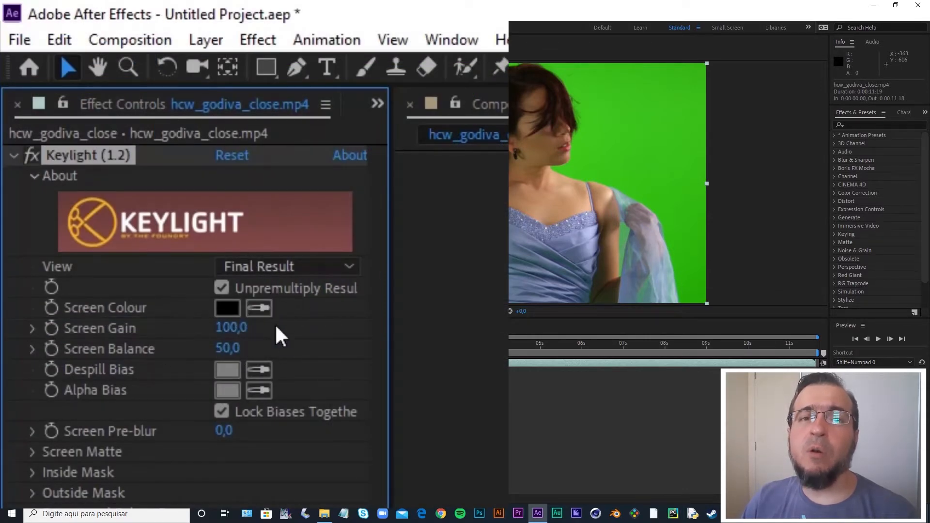
pyautogui.click(259, 308)
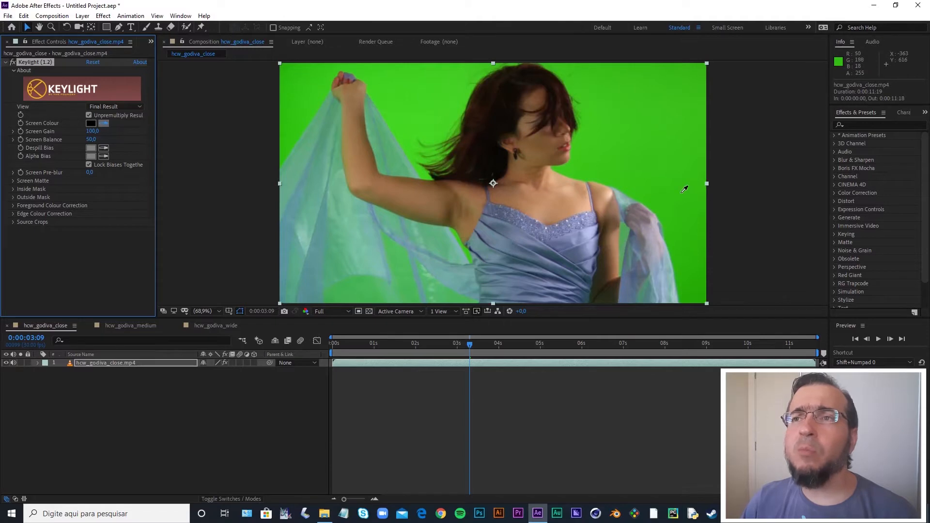
pyautogui.click(649, 112)
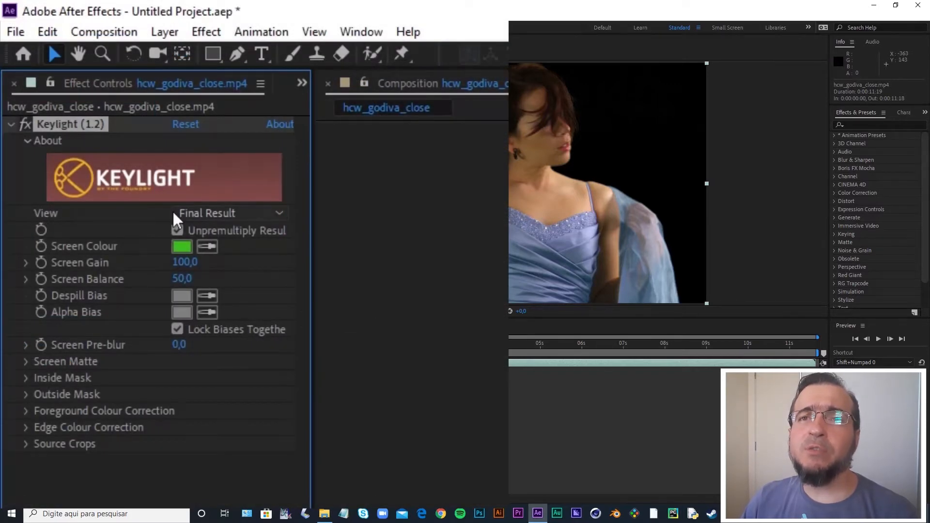
# Compare Keylight's Source, Screen Matte and Combined Matte views of the close-up footage.
pyautogui.click(222, 213)
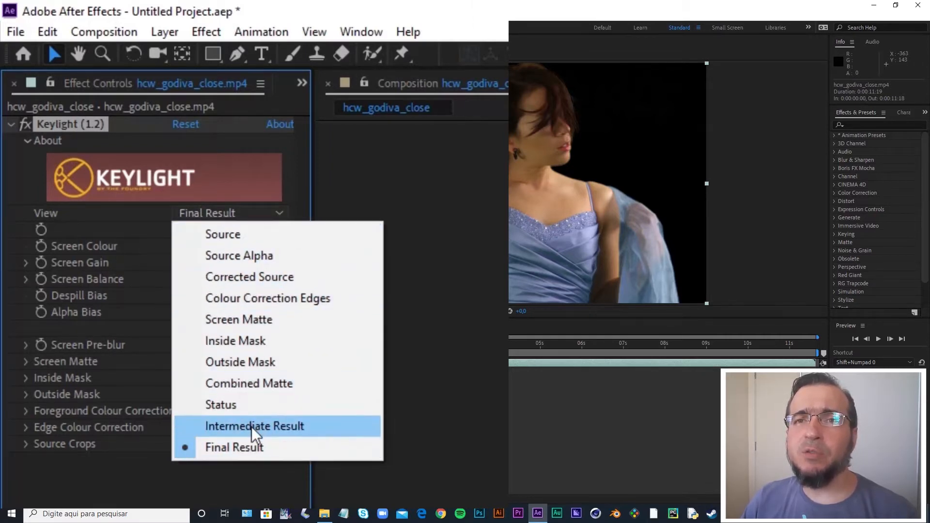
pyautogui.click(234, 234)
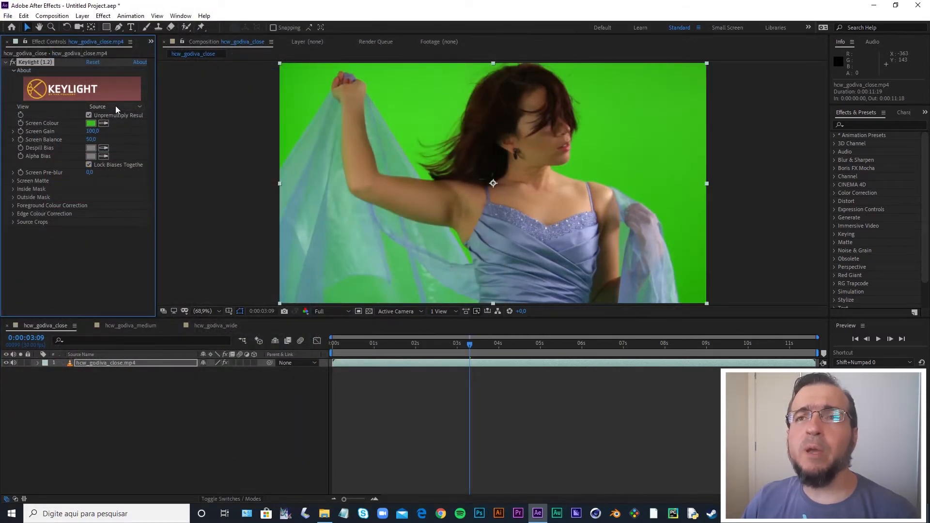
pyautogui.click(116, 106)
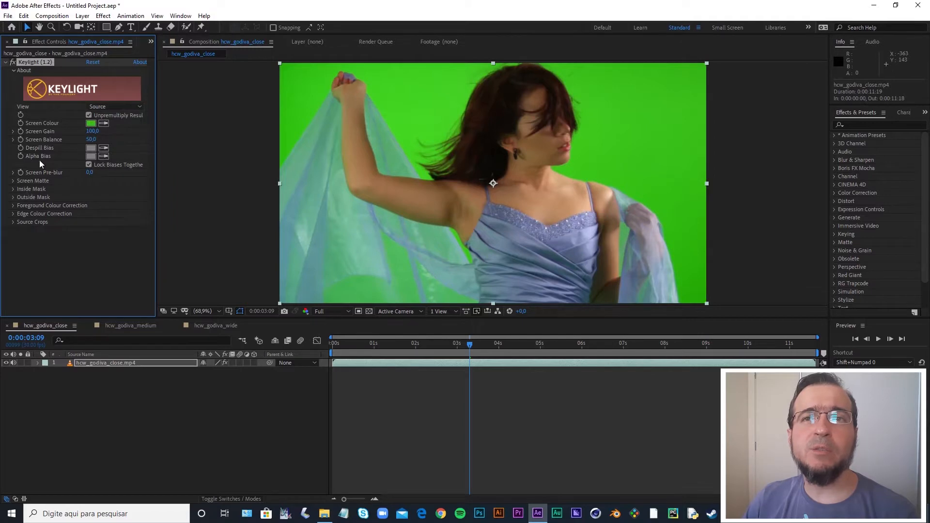
pyautogui.click(112, 107)
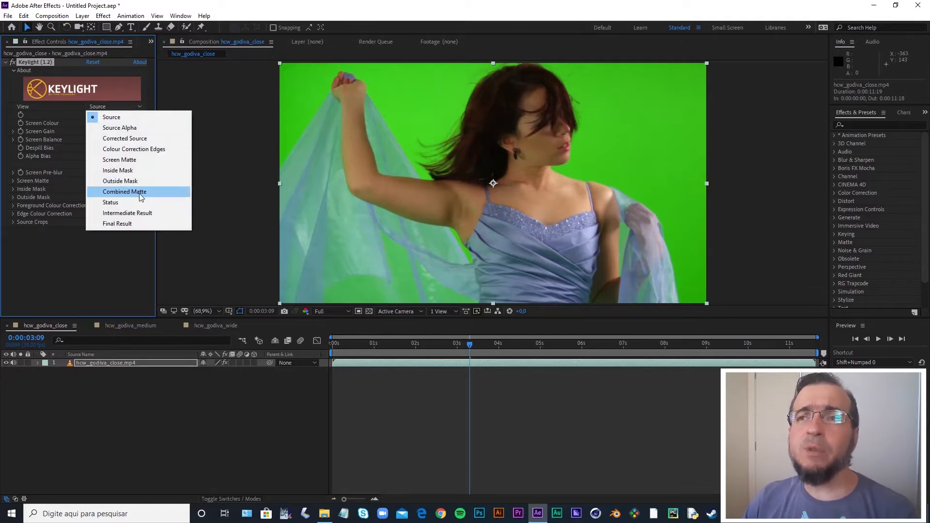
pyautogui.click(133, 161)
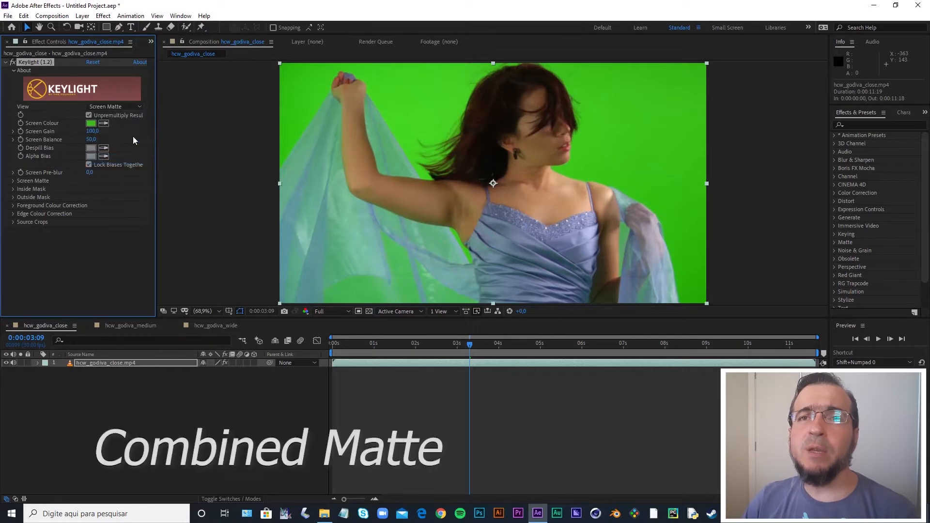
pyautogui.click(118, 106)
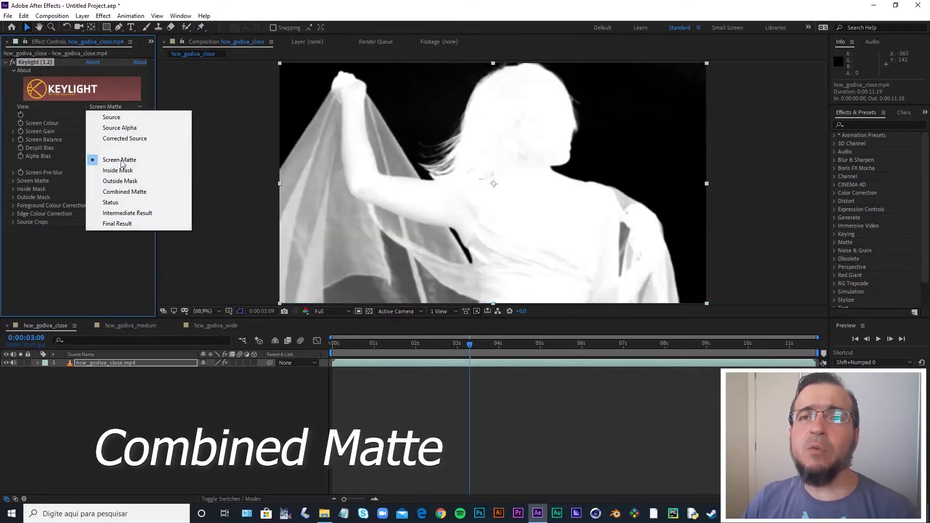
pyautogui.click(125, 192)
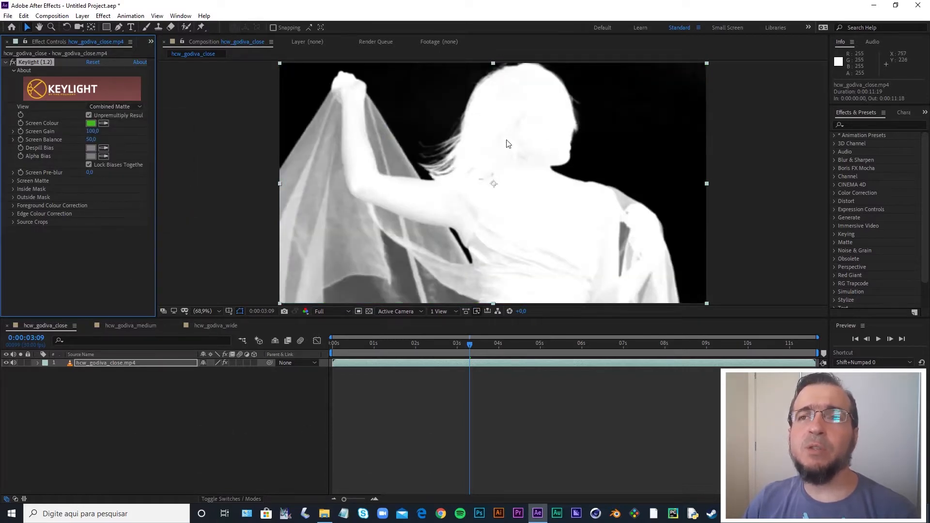
# Examine the Colour Correction Edges view of the key, comparing it with the Combined Matte and Final Result views.
pyautogui.click(123, 106)
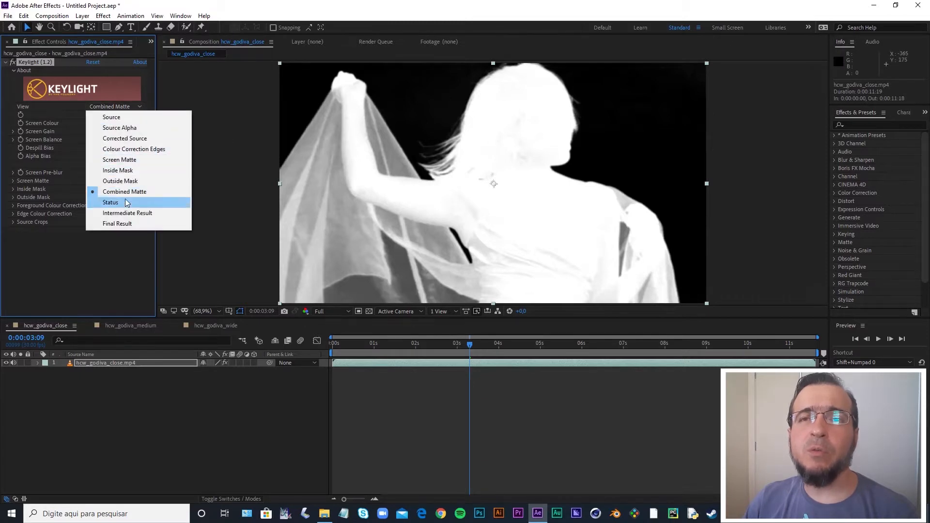
pyautogui.click(123, 150)
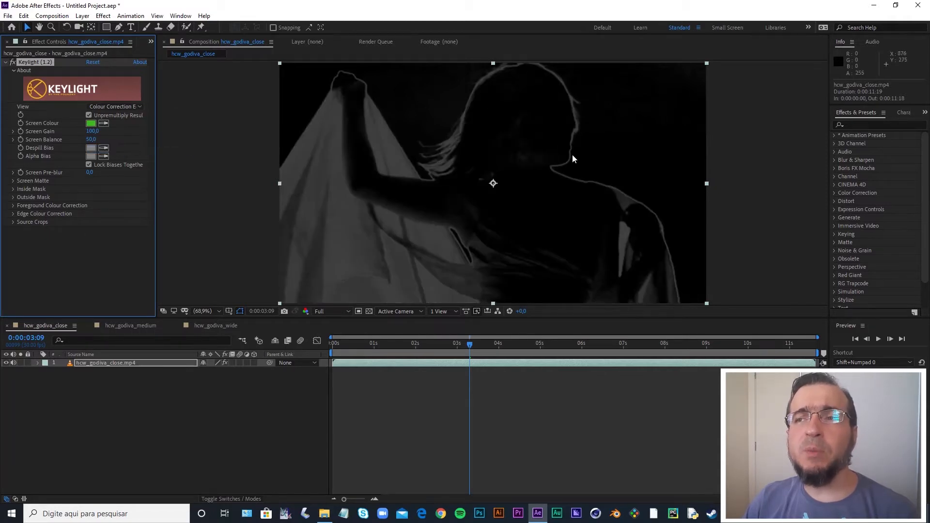
pyautogui.click(116, 106)
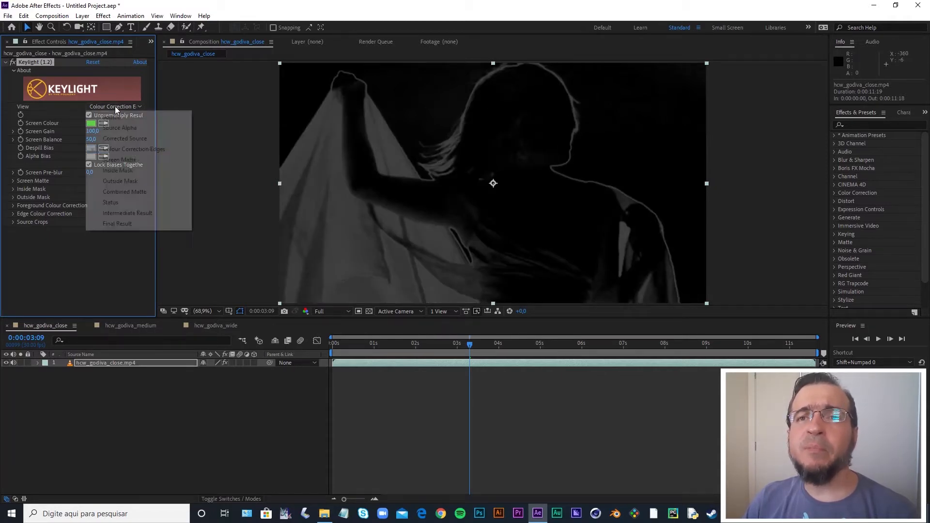
pyautogui.click(121, 192)
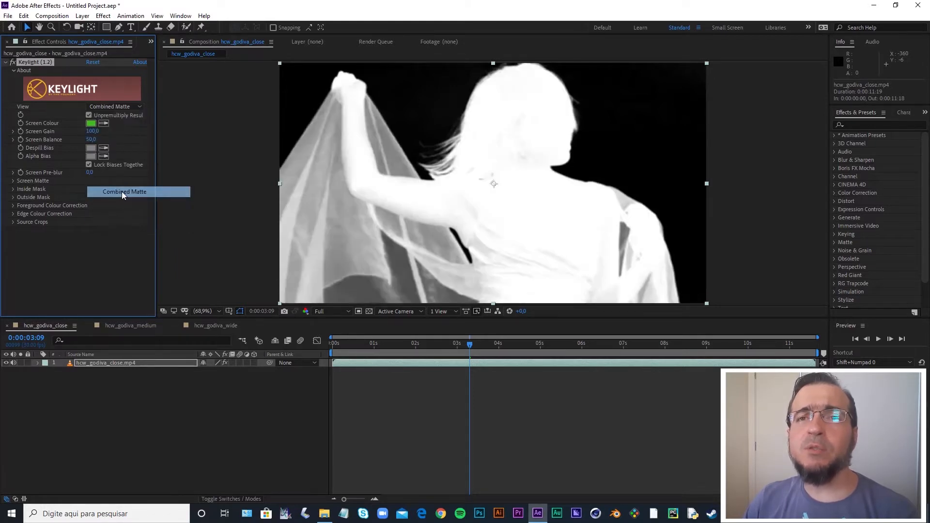
pyautogui.click(116, 106)
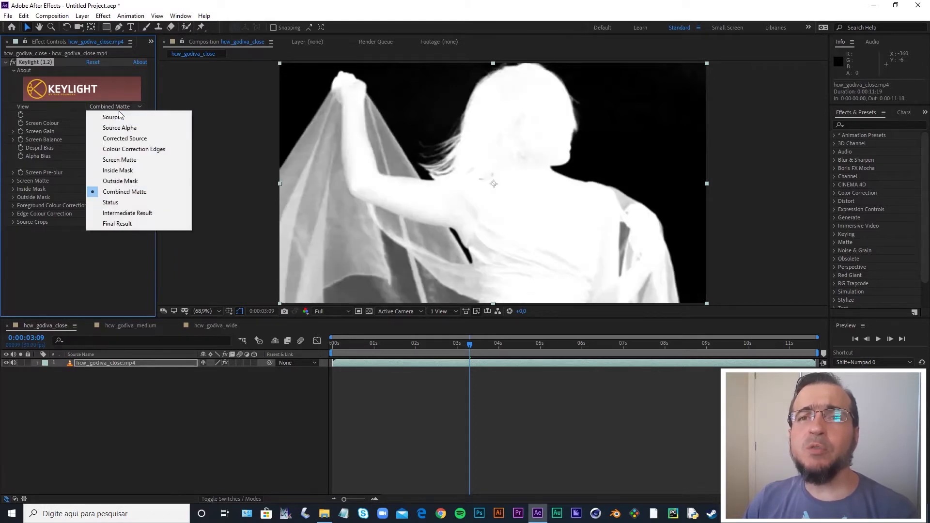
pyautogui.click(119, 224)
# Compare the matte with the original Source footage, leaving Keylight's View on Combined Matte.
pyautogui.click(115, 107)
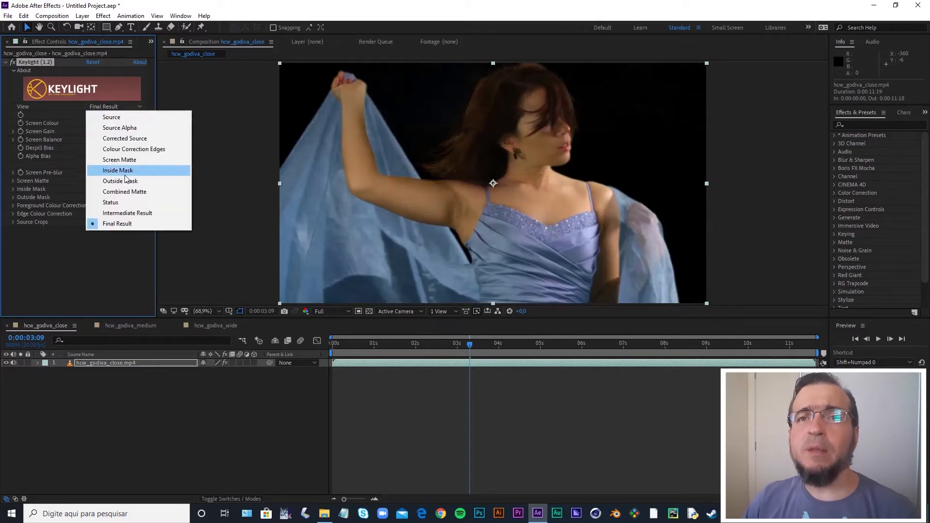
pyautogui.click(124, 191)
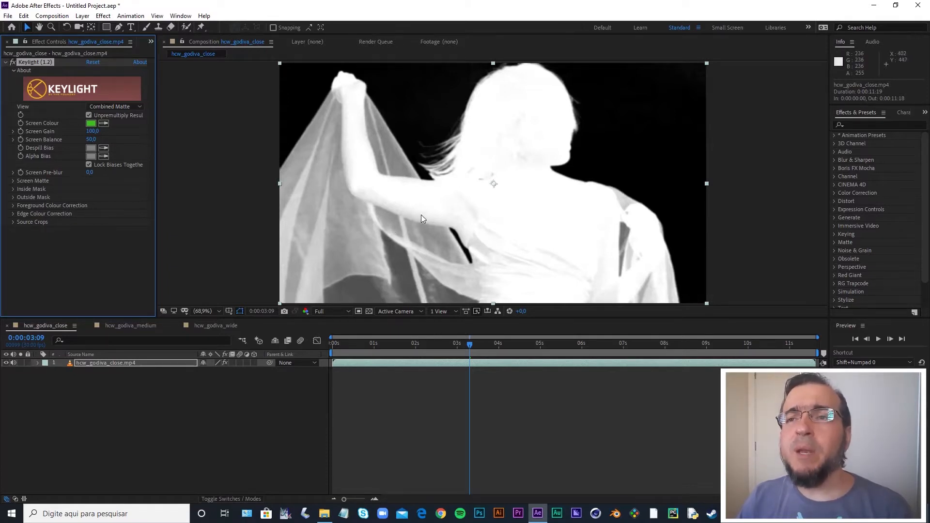
pyautogui.click(103, 106)
pyautogui.click(104, 115)
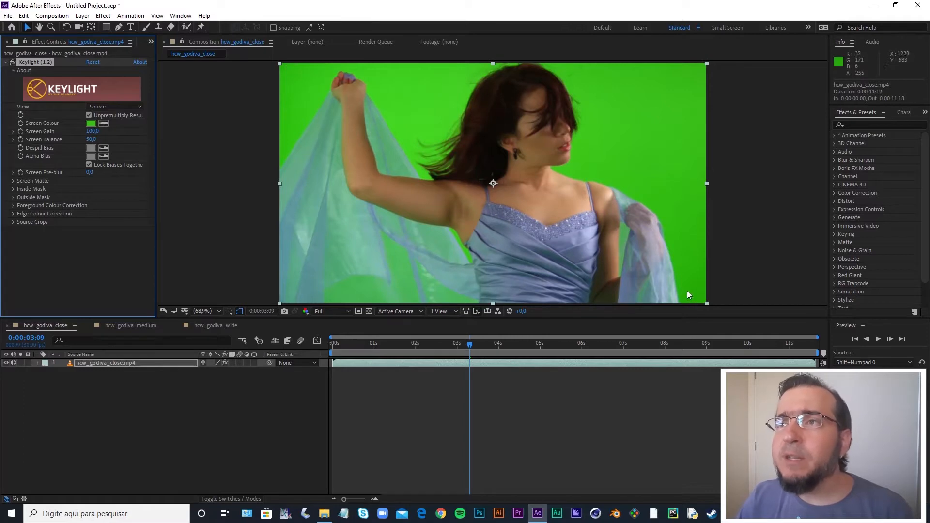
pyautogui.click(127, 106)
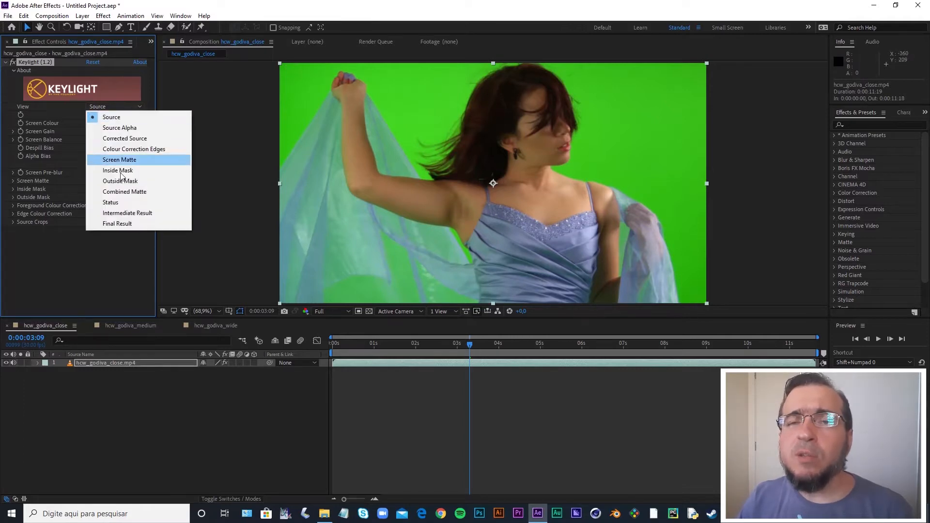
pyautogui.click(134, 191)
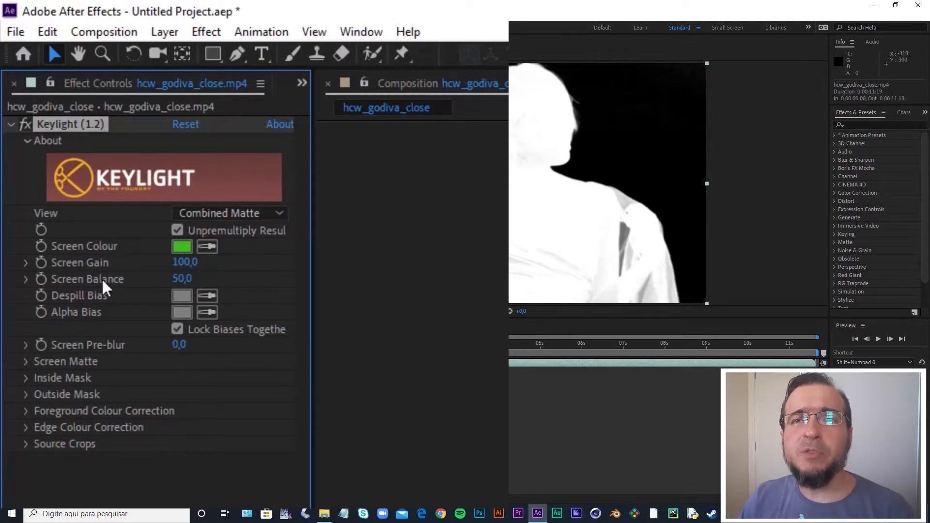
# Try raising Keylight's Screen Gain above 100 on the combined matte, and undo the changes while keeping the Combined Matte view.
pyautogui.moveTo(188, 263); pyautogui.dragTo(191, 263)
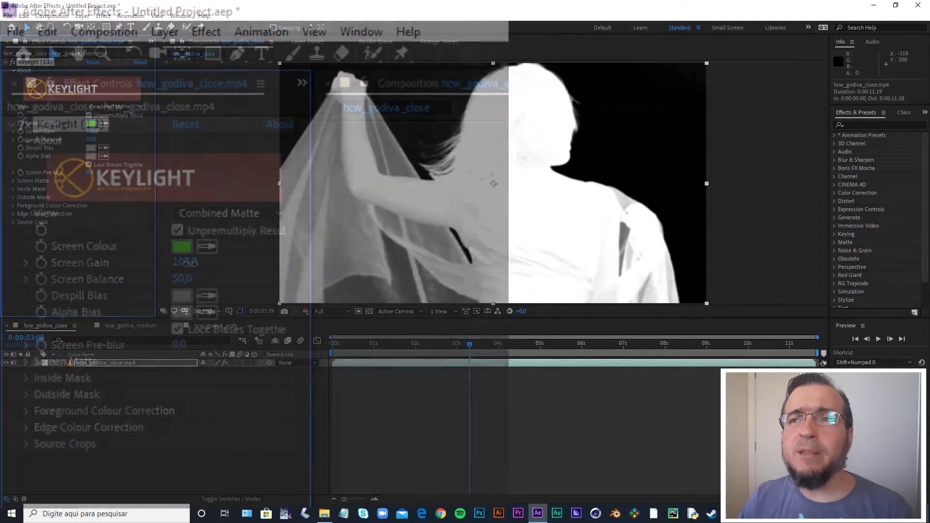
pyautogui.moveTo(93, 131); pyautogui.dragTo(99, 131)
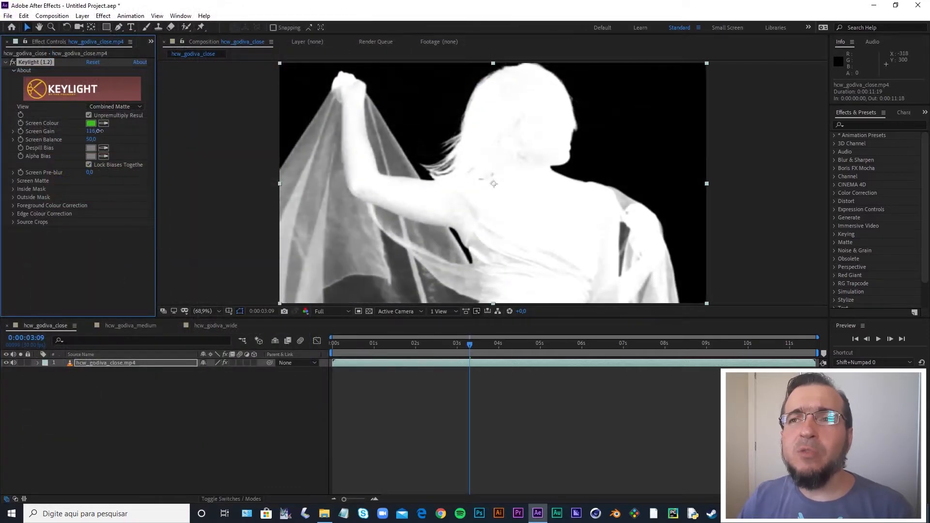
pyautogui.hotkey('ctrl', 'z')
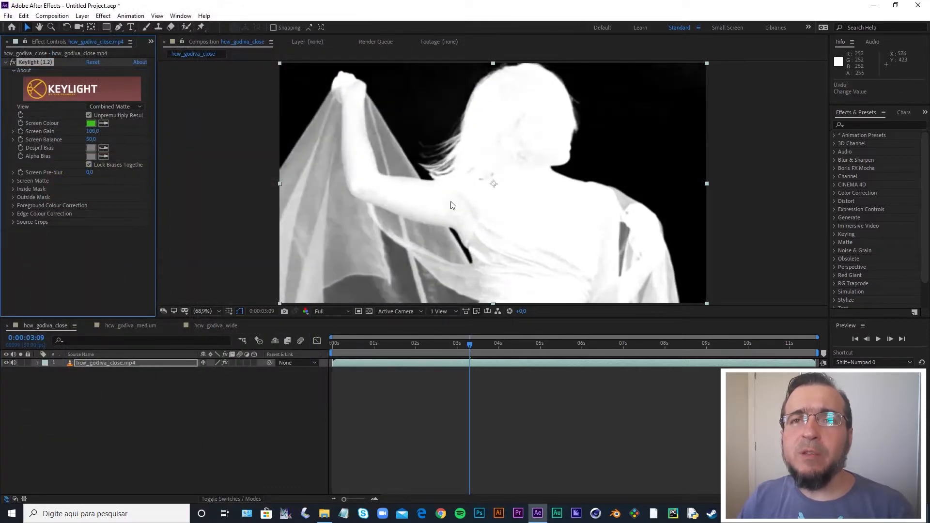
pyautogui.moveTo(91, 131); pyautogui.dragTo(103, 130)
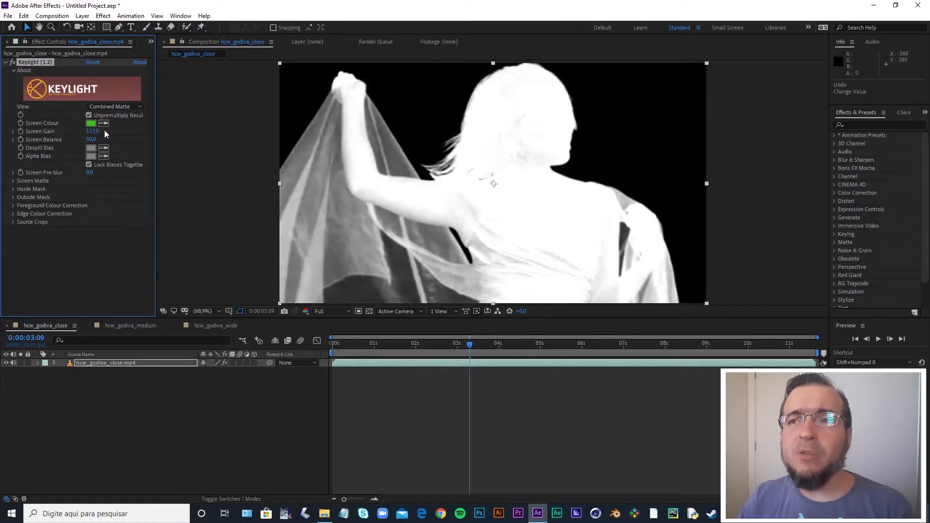
pyautogui.hotkey('ctrl', 'z')
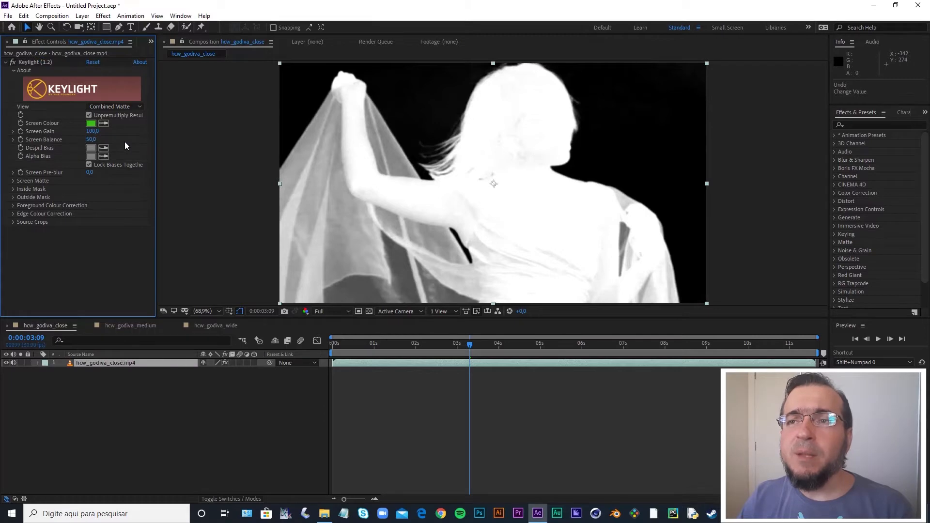
pyautogui.hotkey('ctrl', 'z')
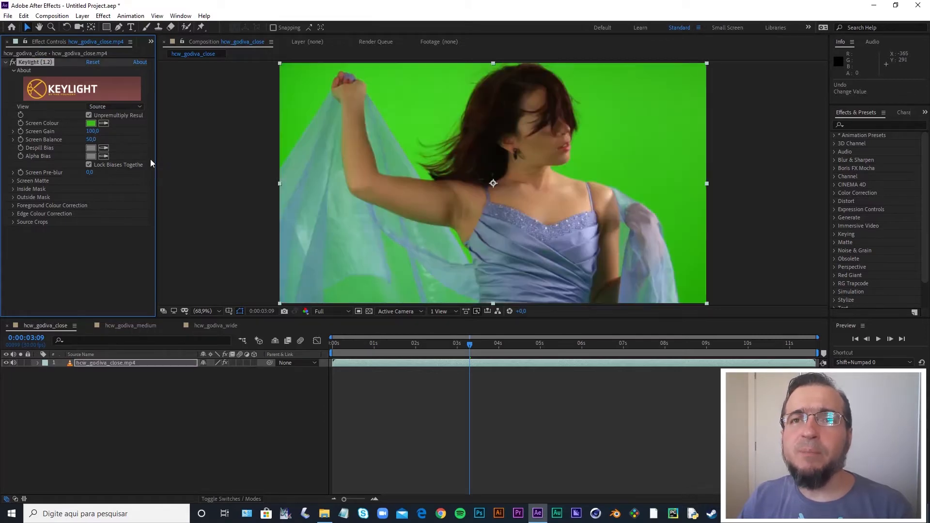
pyautogui.hotkey('ctrl', 'shift', 'z')
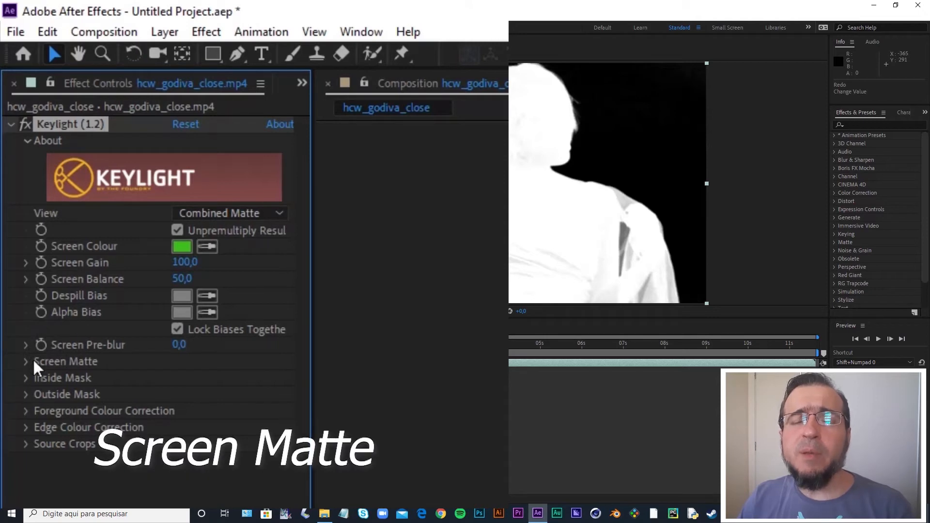
# Expand Keylight's Screen Matte settings and try raising Clip Black to 12 and above, returning it to 0.
pyautogui.click(29, 361)
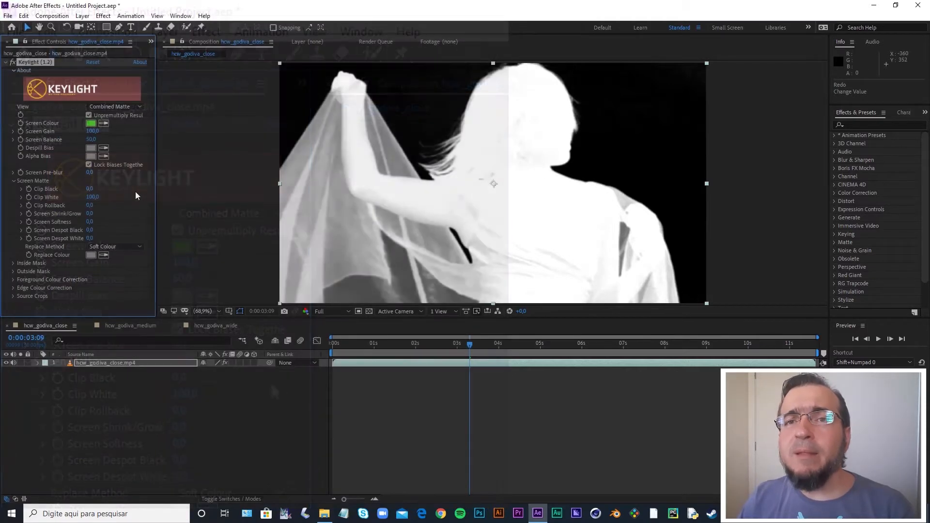
pyautogui.moveTo(89, 190)
pyautogui.mouseDown()
pyautogui.moveTo(135, 188)
pyautogui.moveTo(92, 185)
pyautogui.mouseUp()
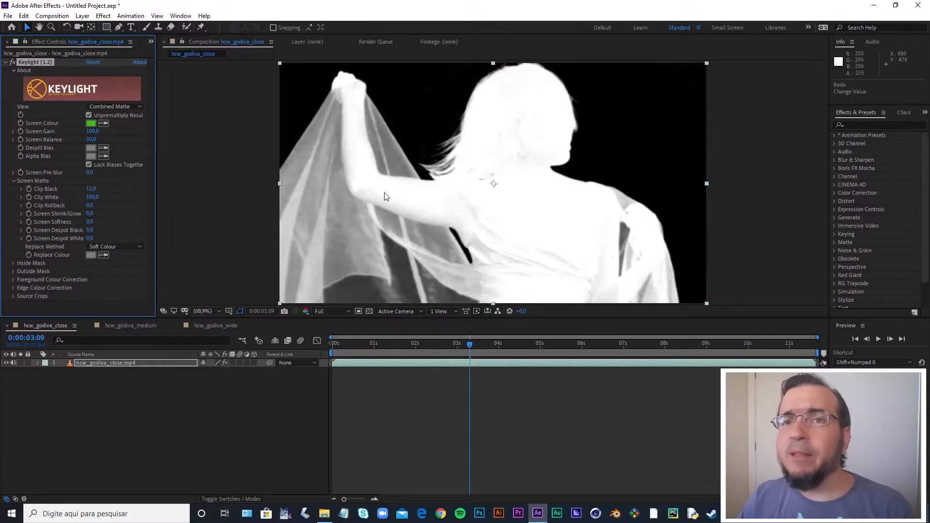
pyautogui.moveTo(91, 189); pyautogui.dragTo(73, 181)
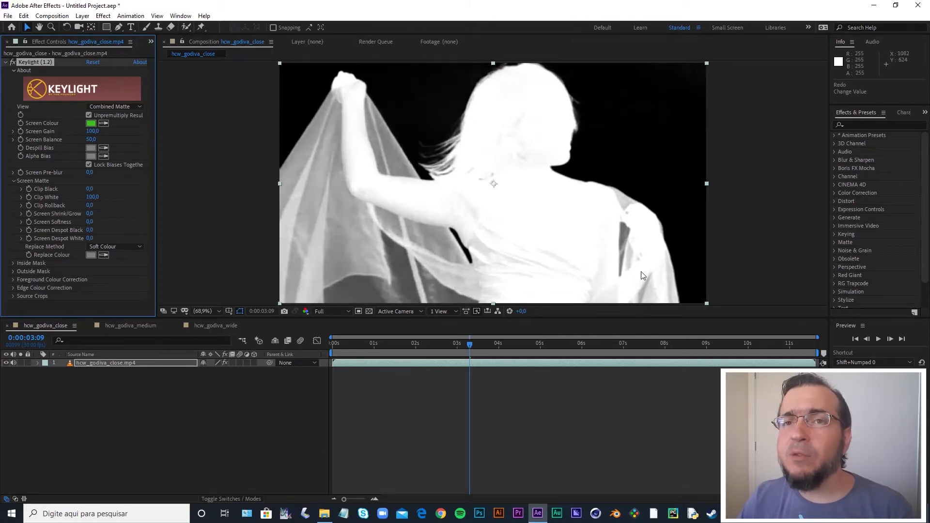
pyautogui.moveTo(89, 189); pyautogui.dragTo(92, 189)
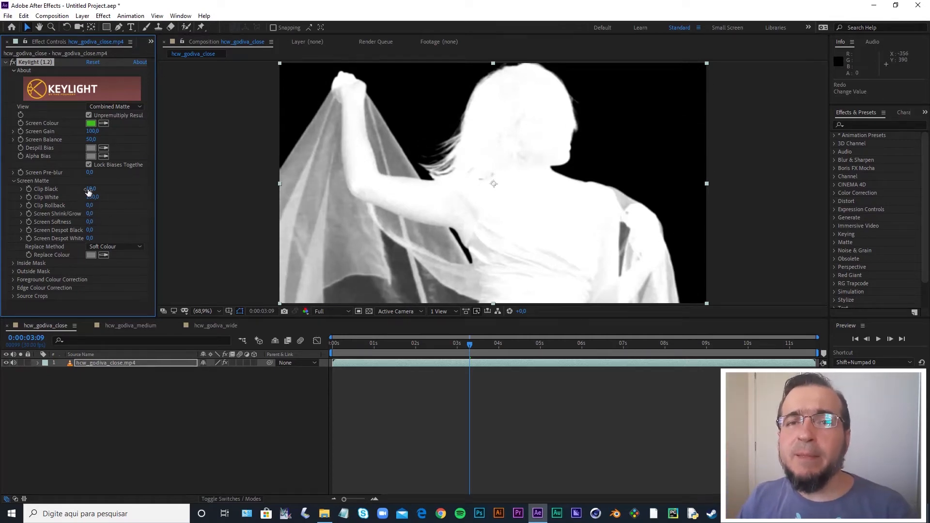
pyautogui.moveTo(91, 189); pyautogui.dragTo(31, 190)
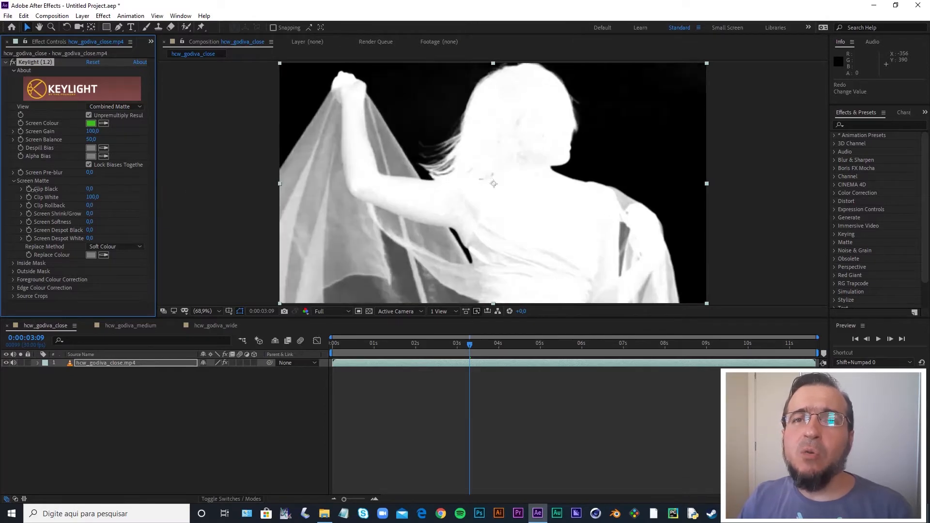
# Try Clip Black at 50 with Clip White lowered beneath it, and restore them to 0 and 100.
pyautogui.moveTo(95, 197); pyautogui.dragTo(119, 197)
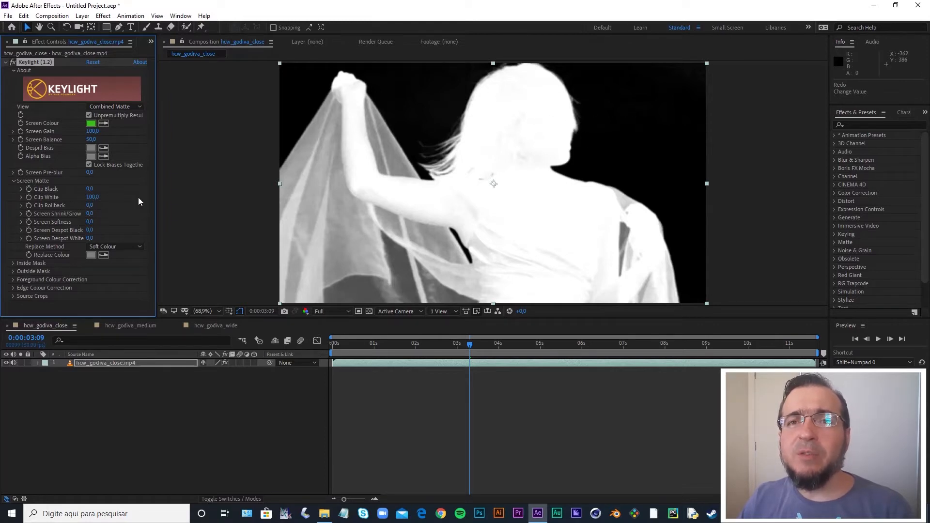
pyautogui.moveTo(91, 190); pyautogui.dragTo(73, 198)
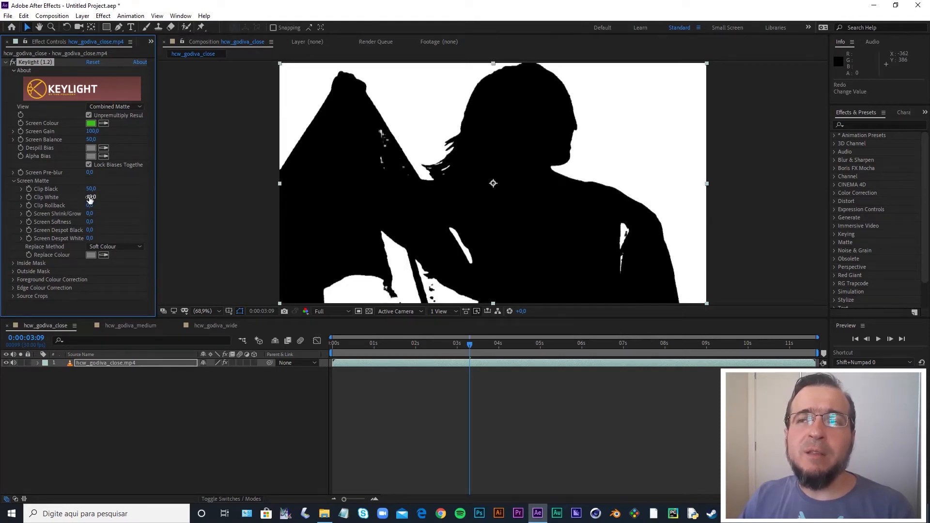
pyautogui.moveTo(91, 199); pyautogui.dragTo(204, 200)
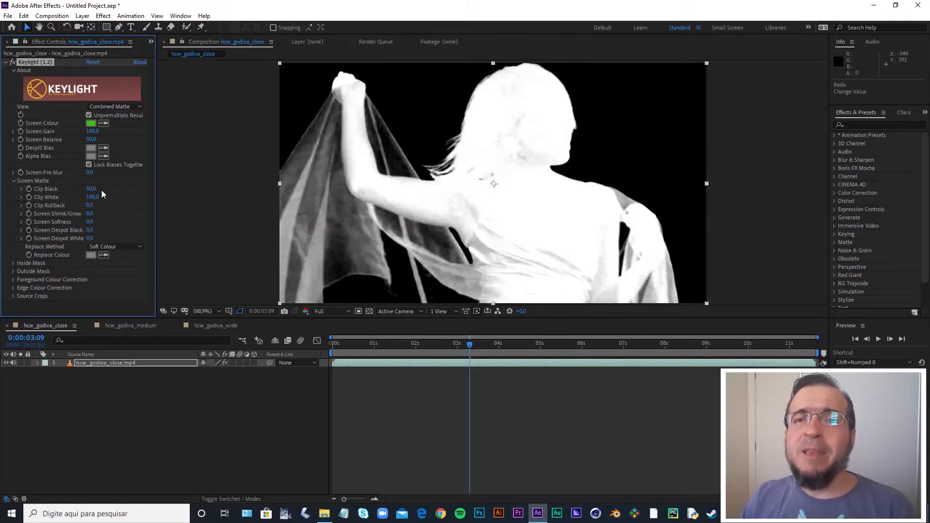
pyautogui.moveTo(91, 189); pyautogui.dragTo(22, 191)
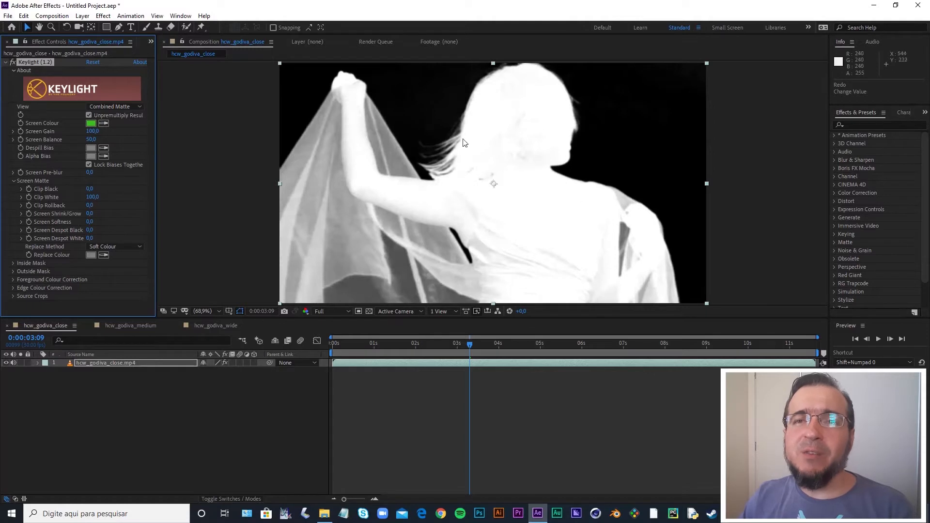
# Set the Screen Matte's Clip Black to 10 and Clip White to 84.
pyautogui.moveTo(89, 189)
pyautogui.mouseDown()
pyautogui.moveTo(97, 188)
pyautogui.moveTo(89, 197)
pyautogui.mouseUp()
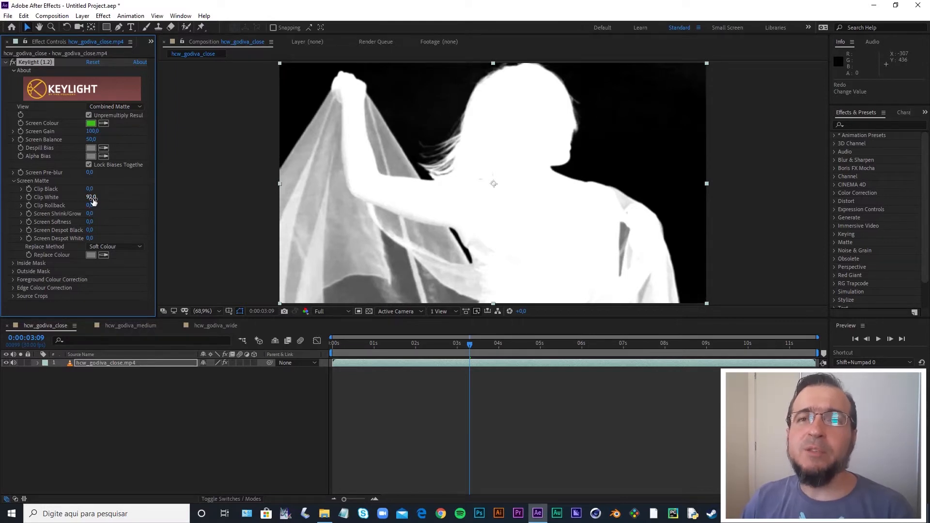
pyautogui.moveTo(92, 201)
pyautogui.mouseDown()
pyautogui.moveTo(117, 201)
pyautogui.moveTo(93, 189)
pyautogui.moveTo(86, 197)
pyautogui.mouseUp()
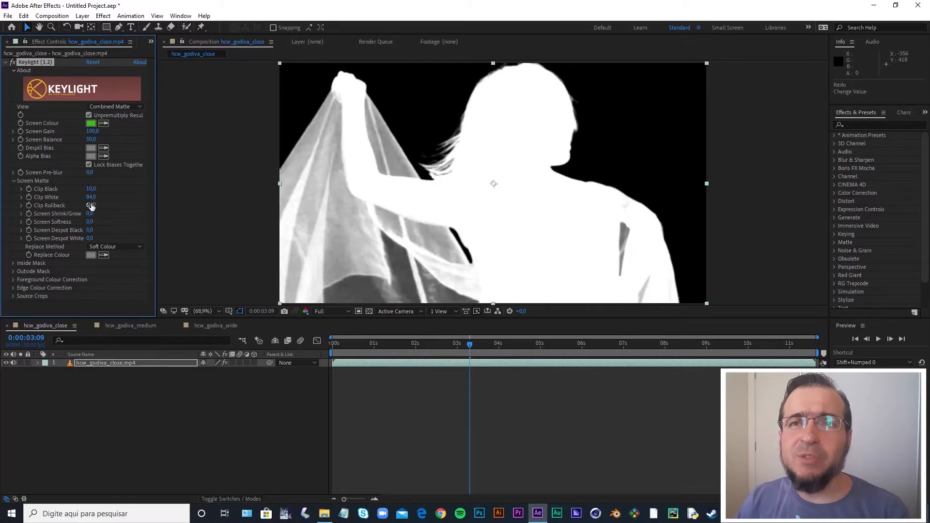
# Set the Screen Matte's Clip White to 78 and Clip Black to 18, and switch Keylight's view to Final Result.
pyautogui.moveTo(92, 197)
pyautogui.mouseDown()
pyautogui.moveTo(114, 197)
pyautogui.moveTo(92, 198)
pyautogui.mouseUp()
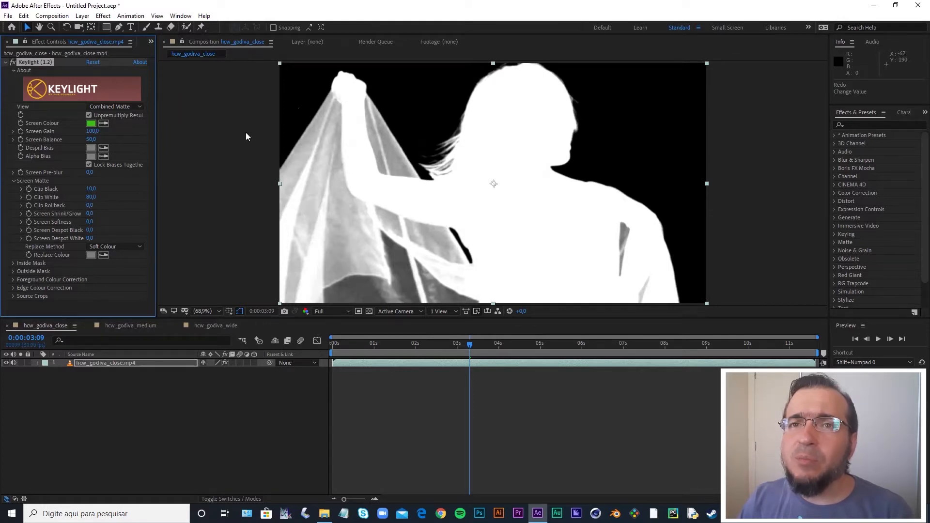
pyautogui.moveTo(94, 200); pyautogui.dragTo(89, 199)
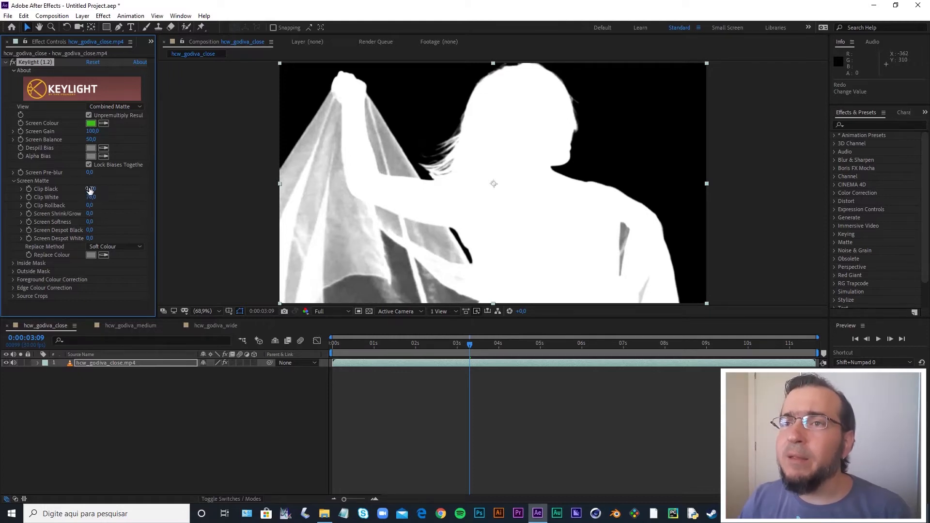
pyautogui.moveTo(90, 191); pyautogui.dragTo(93, 188)
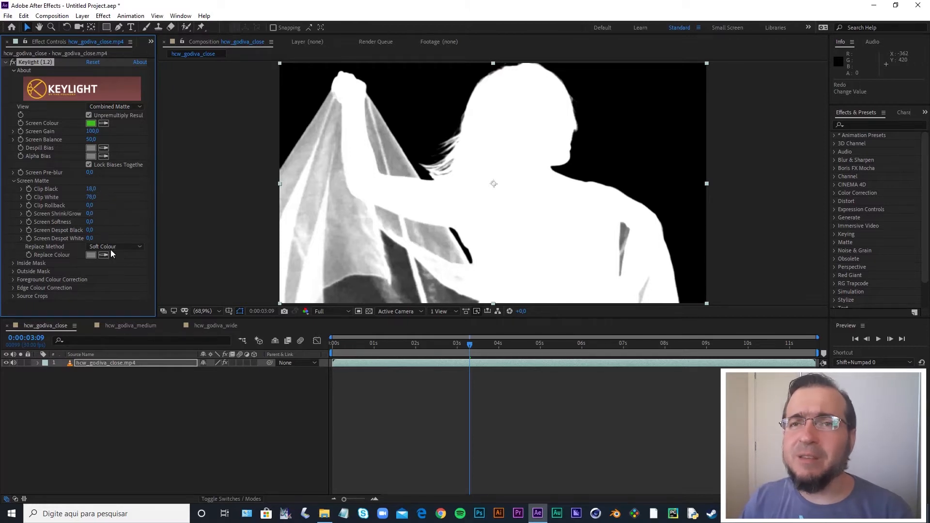
pyautogui.click(116, 107)
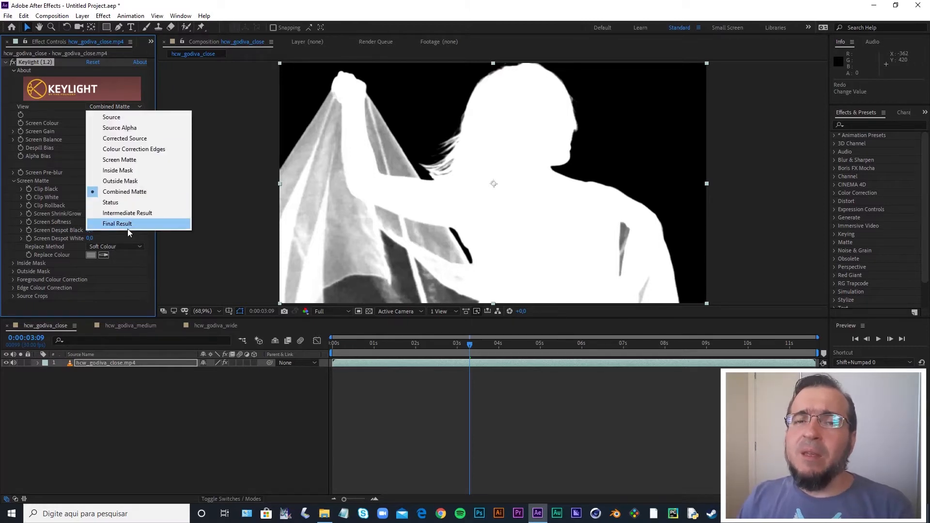
pyautogui.click(59, 188)
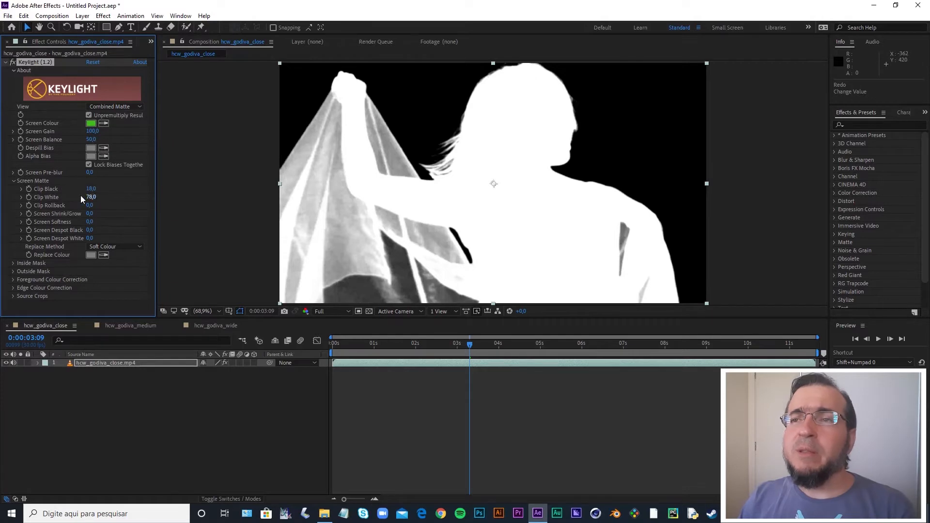
pyautogui.click(116, 108)
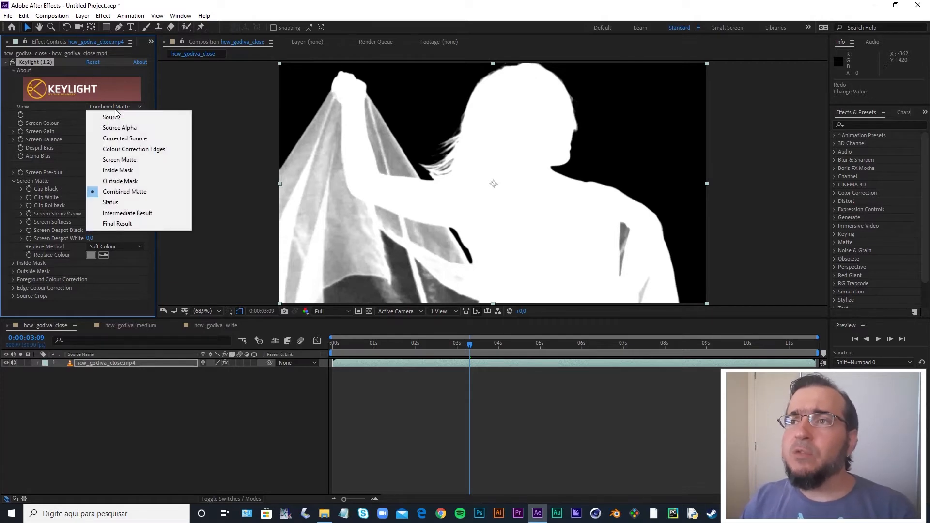
pyautogui.click(128, 225)
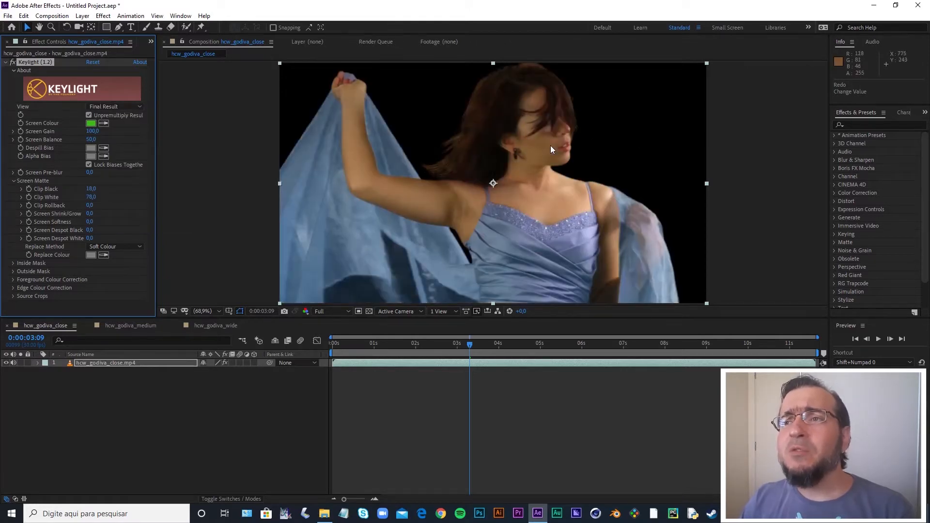
# Add a white 1280 x 720 px solid to the hcw_godiva_close composition and place it beneath the hcw_godiva_close.mp4 layer.
pyautogui.rightClick(245, 396)
pyautogui.moveTo(322, 291)
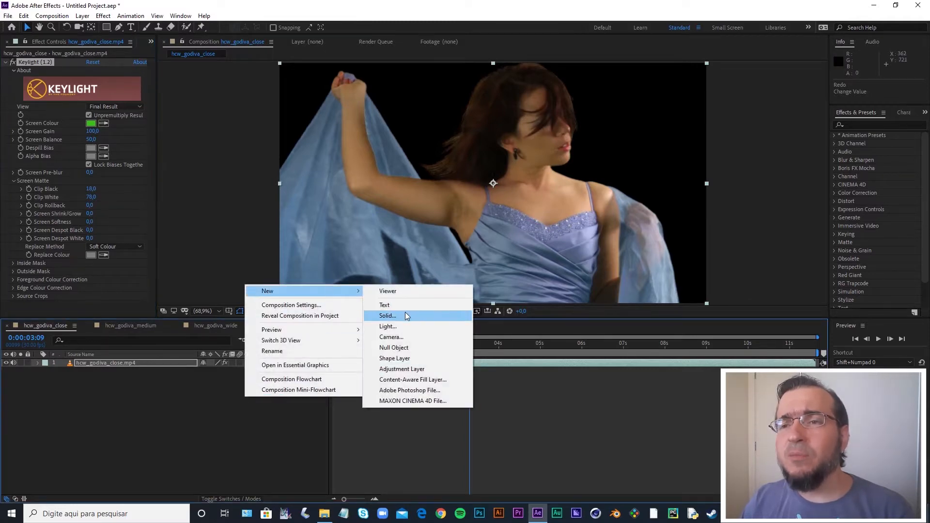
pyautogui.click(405, 316)
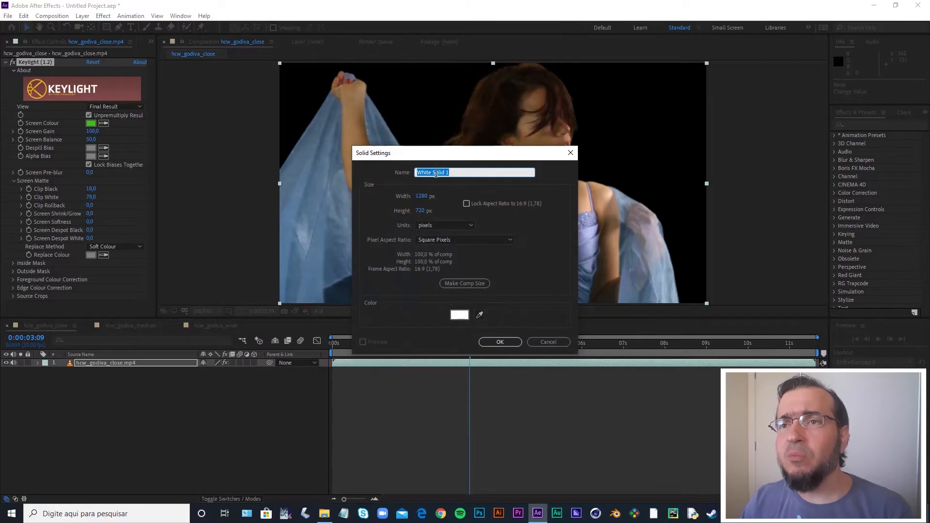
pyautogui.click(500, 342)
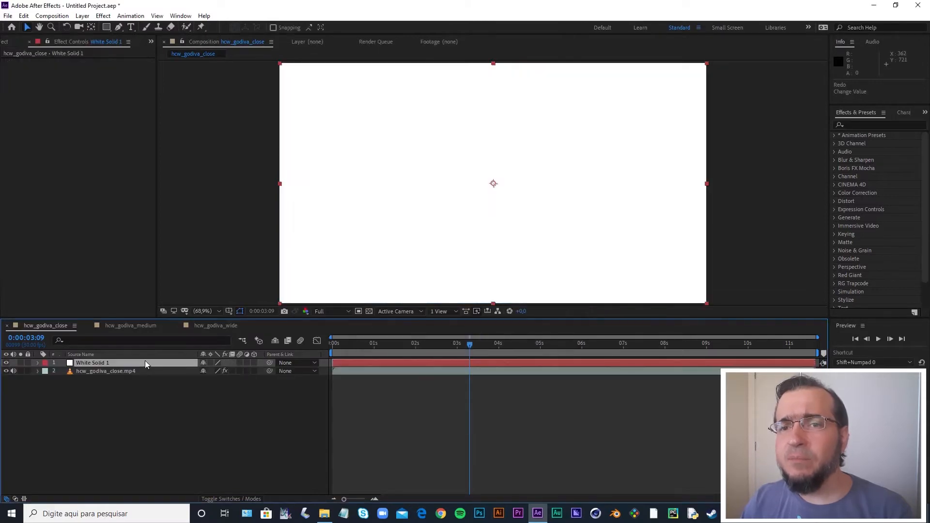
pyautogui.moveTo(145, 362); pyautogui.dragTo(150, 388)
# Apply the Fill effect from the Generate category to the white solid, with red FF0000 as its colour.
pyautogui.rightClick(119, 371)
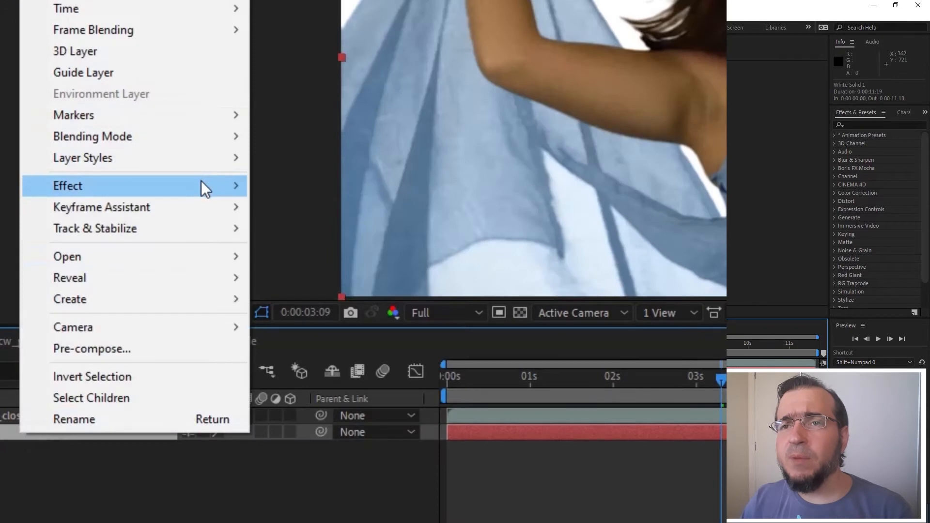
pyautogui.moveTo(201, 182)
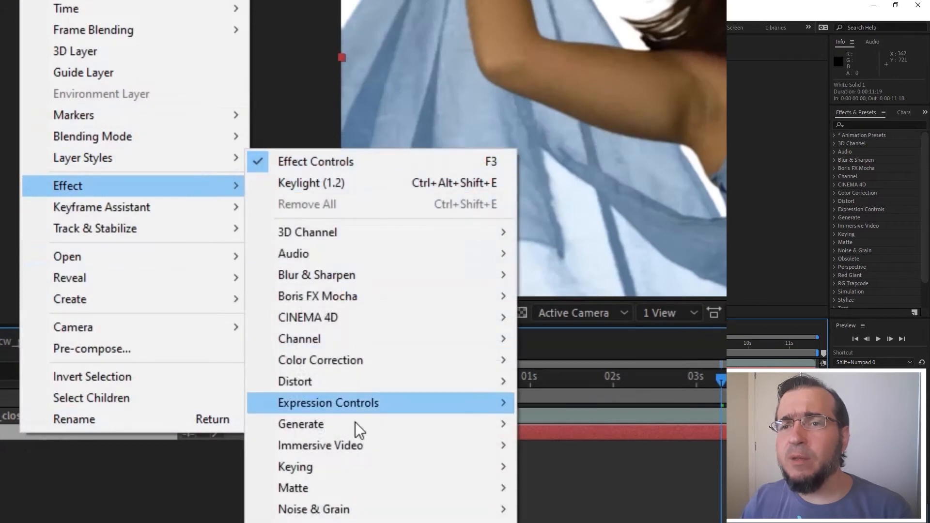
pyautogui.moveTo(382, 425)
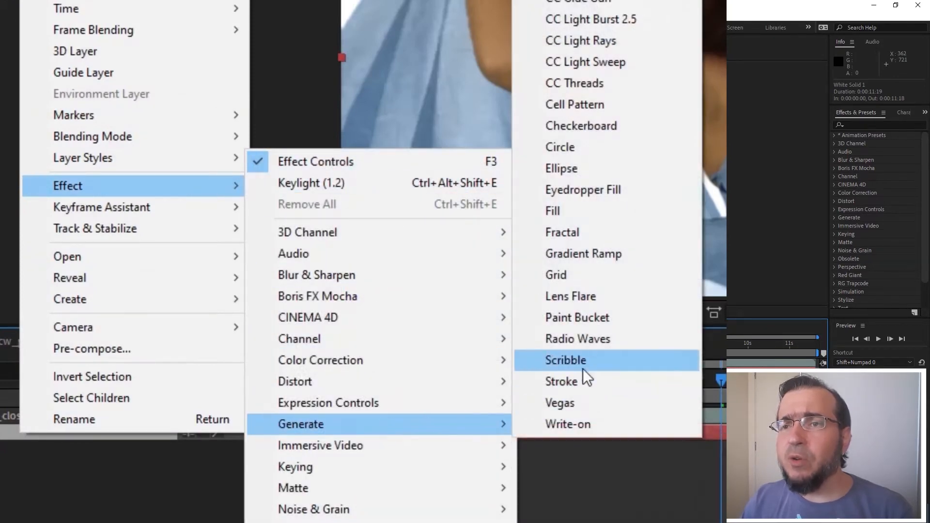
pyautogui.click(583, 213)
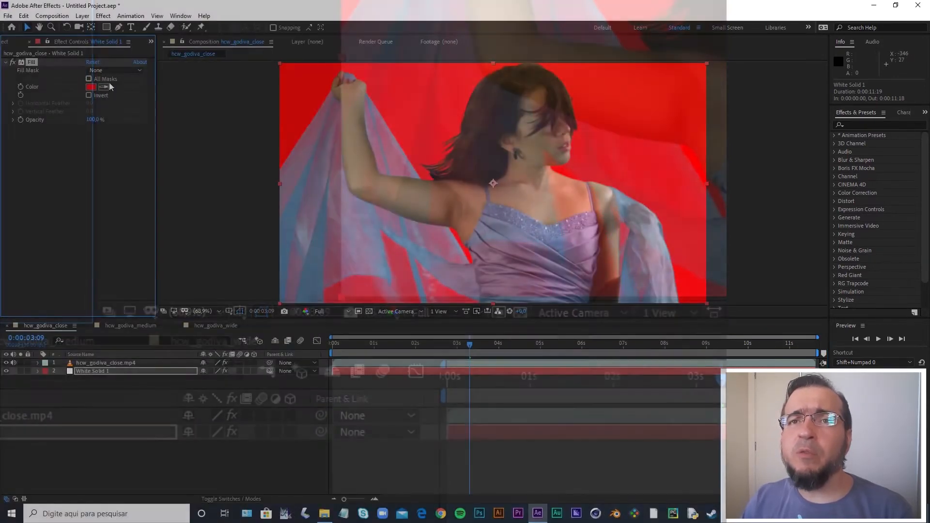
pyautogui.click(91, 87)
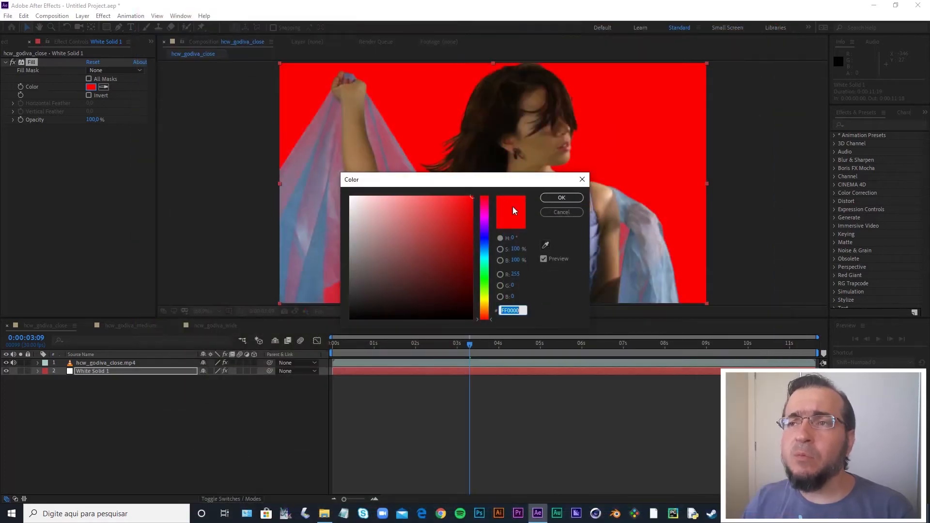
pyautogui.click(569, 197)
pyautogui.click(568, 198)
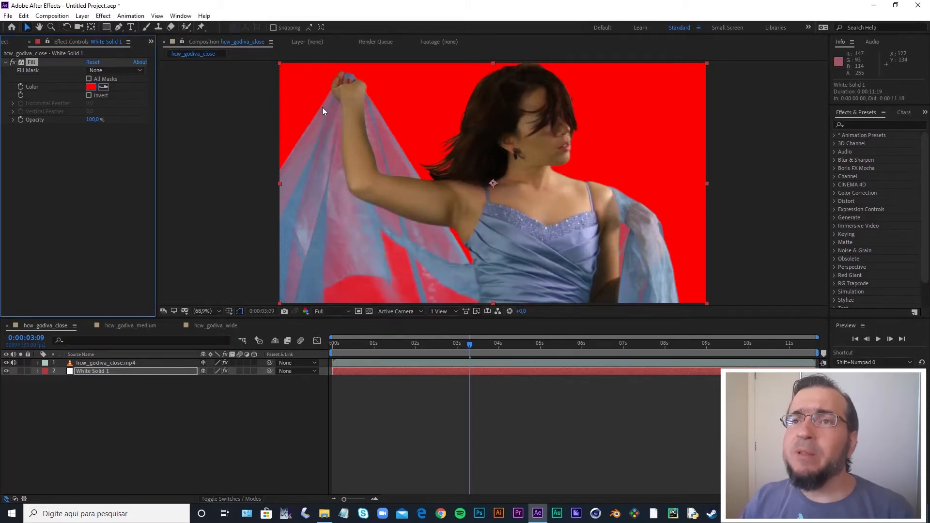
# Reset Keylight on the close-up clip and try Screen Colour samples from the image's upper-right and upper-left green areas.
pyautogui.click(120, 364)
pyautogui.click(94, 62)
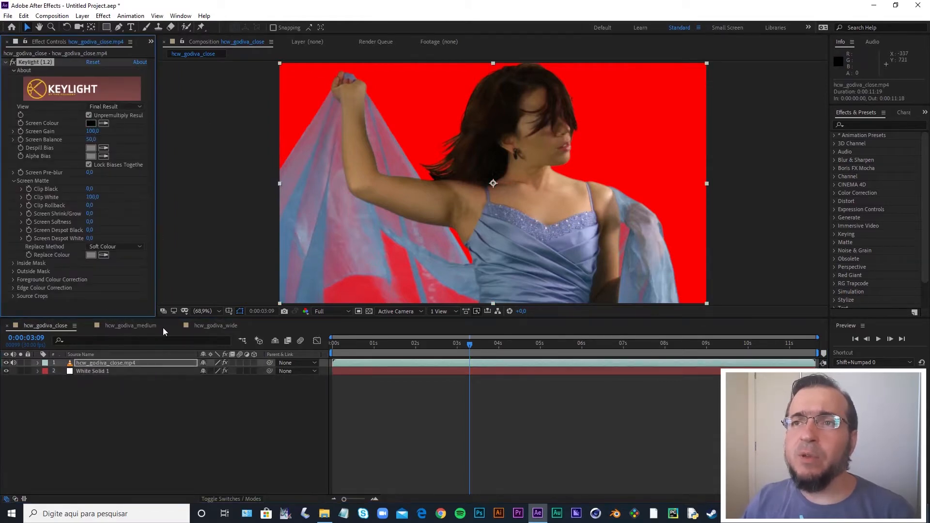
pyautogui.click(103, 123)
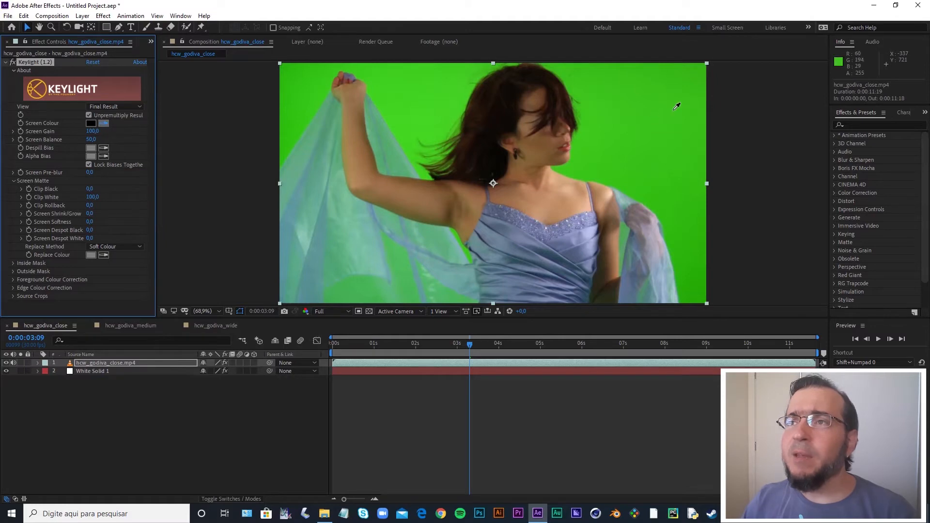
pyautogui.click(650, 96)
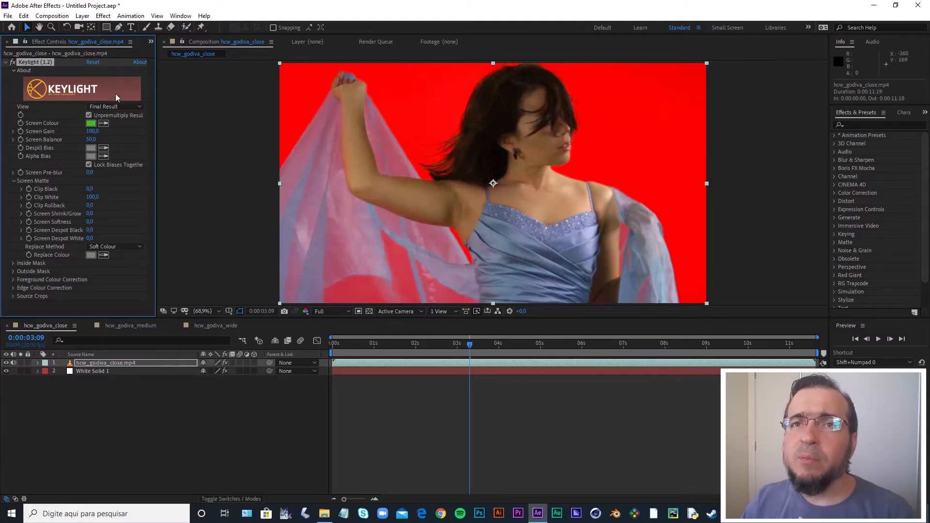
pyautogui.click(103, 123)
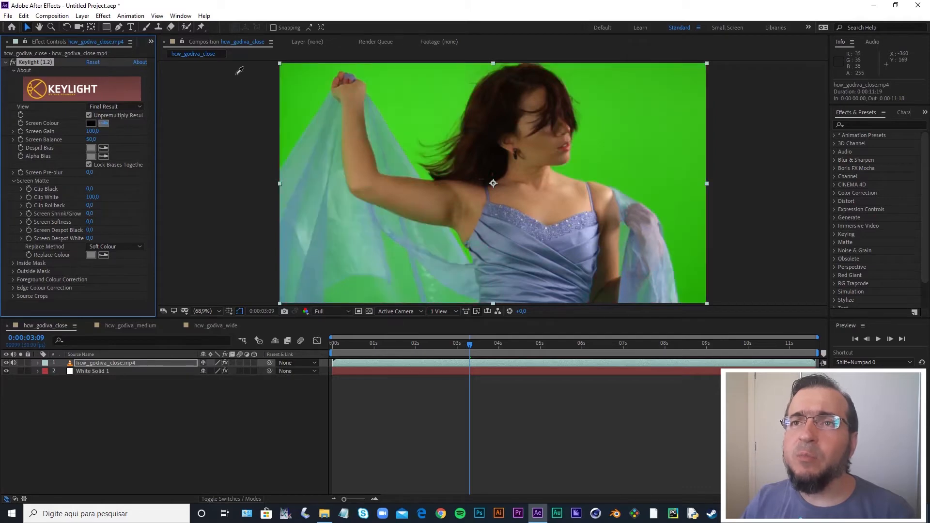
pyautogui.click(295, 77)
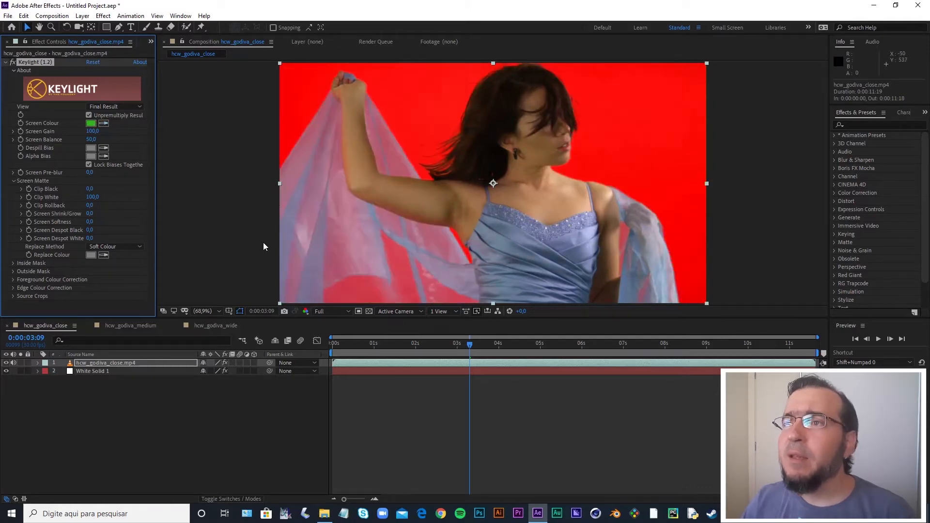
# Reset Keylight, sample the Screen Colour from the green between the raised arm and the hair, and go to 0:00:01:28.
pyautogui.click(94, 62)
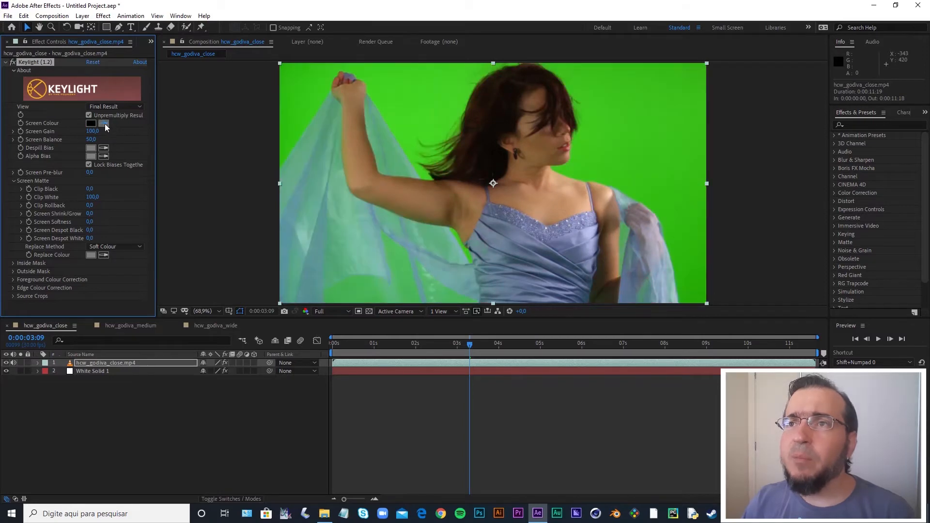
pyautogui.click(402, 119)
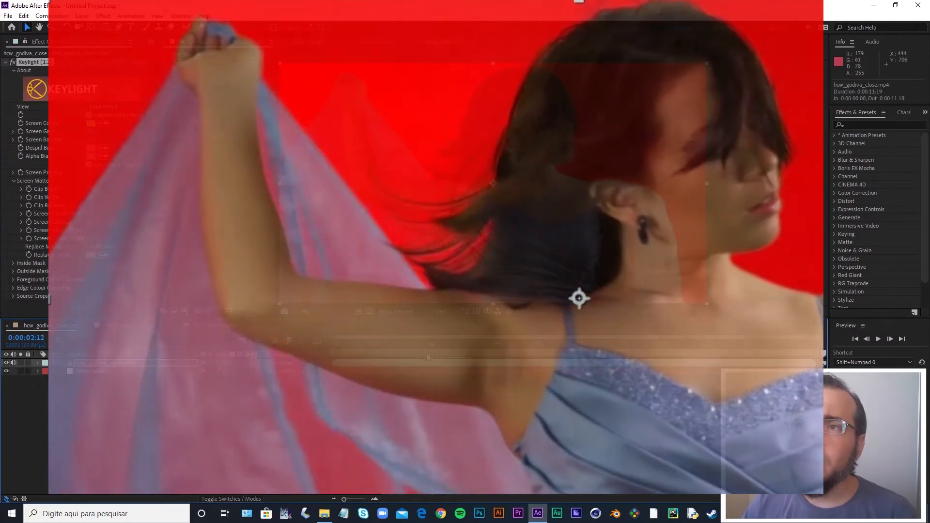
pyautogui.click(412, 343)
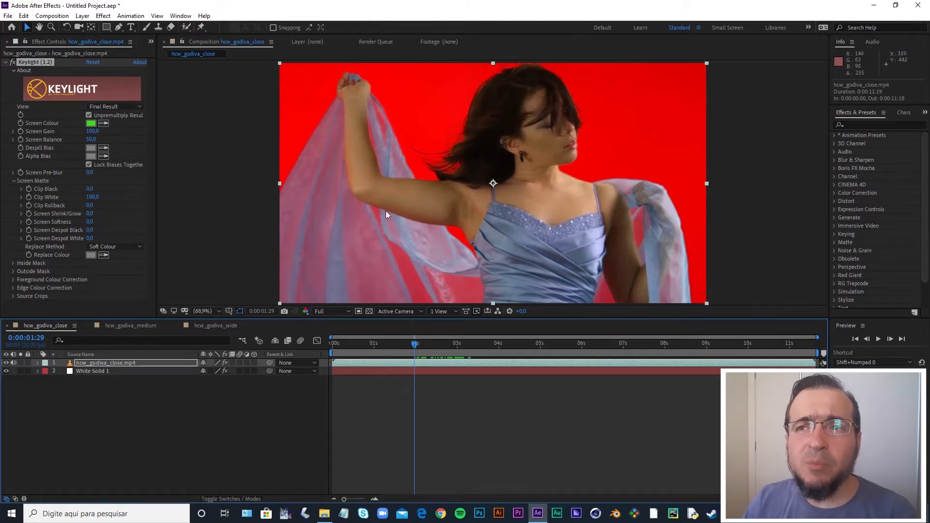
pyautogui.moveTo(424, 344)
pyautogui.mouseDown()
pyautogui.moveTo(397, 347)
pyautogui.moveTo(412, 348)
pyautogui.mouseUp()
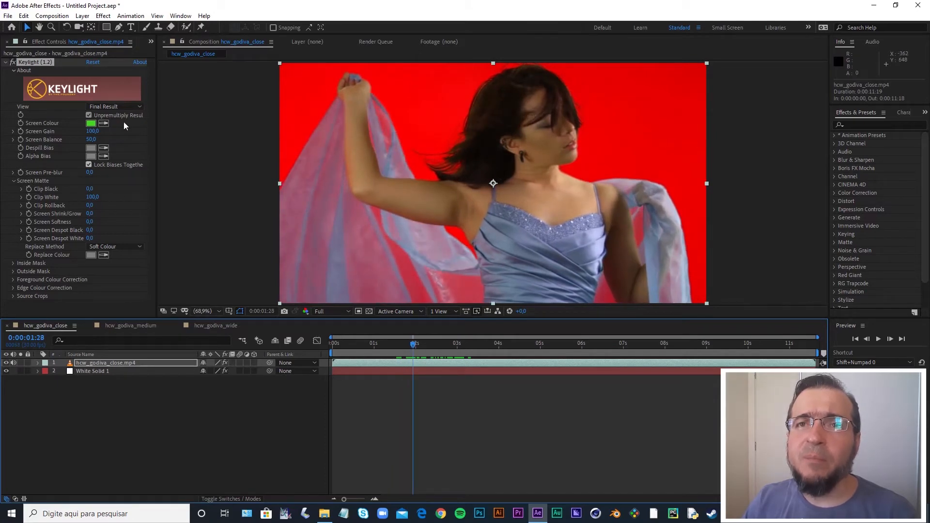
# Display Keylight's Combined Matte and set the Screen Matte's Clip Black to 13 and Clip White to 88.
pyautogui.click(114, 106)
pyautogui.click(118, 191)
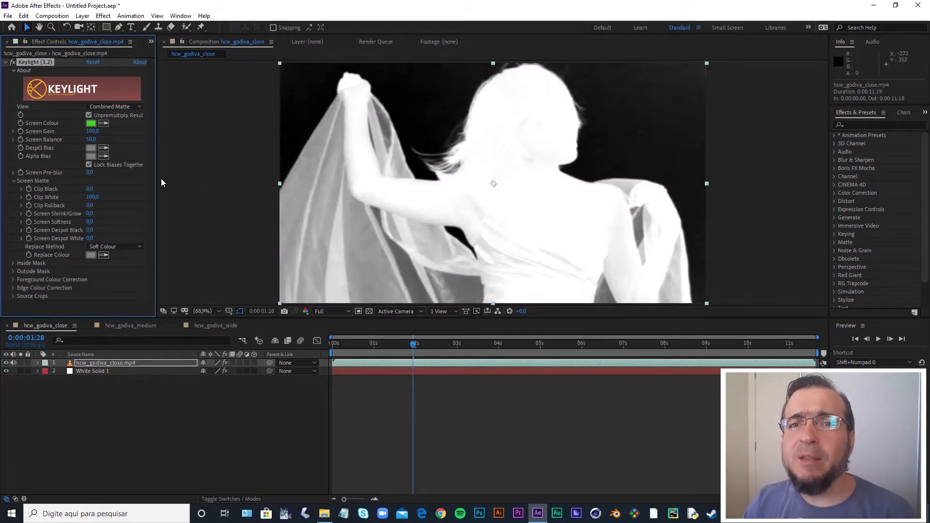
pyautogui.moveTo(89, 189); pyautogui.dragTo(92, 189)
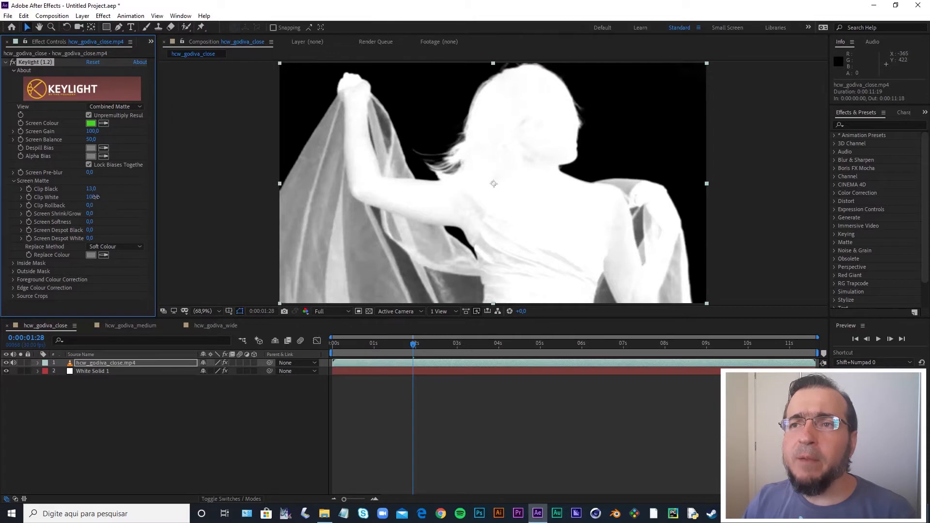
pyautogui.moveTo(94, 197); pyautogui.dragTo(91, 198)
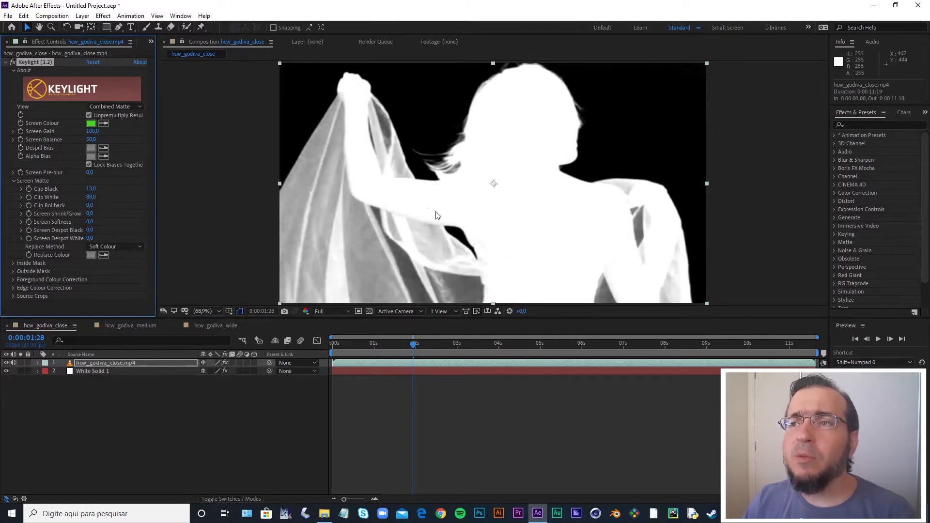
# Return Keylight's view to Final Result and refine the Screen Matte to Clip Black 16 and Clip White 84.
pyautogui.click(110, 106)
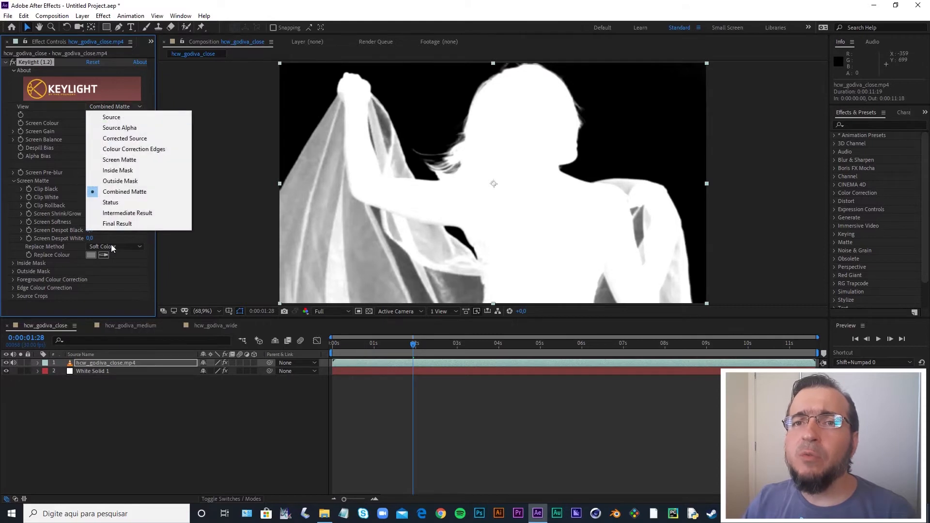
pyautogui.click(115, 225)
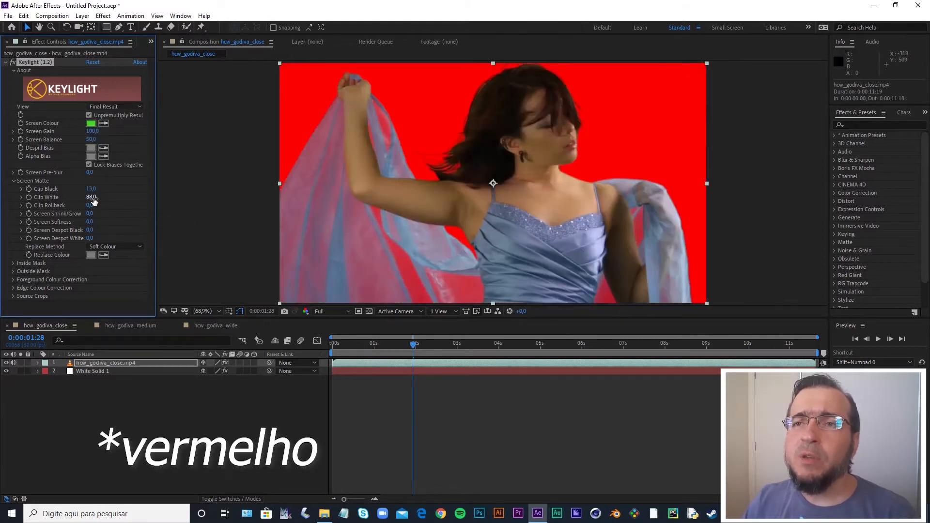
pyautogui.moveTo(91, 198); pyautogui.dragTo(94, 193)
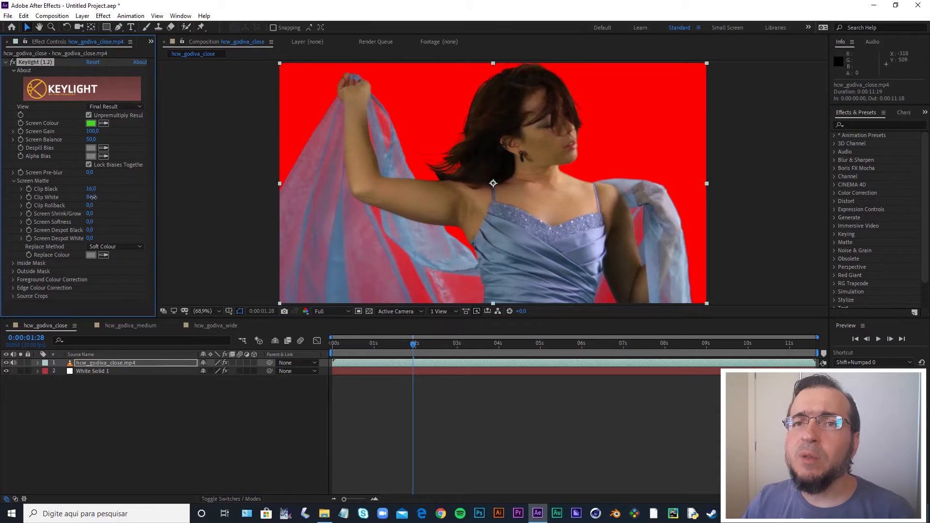
pyautogui.click(92, 197)
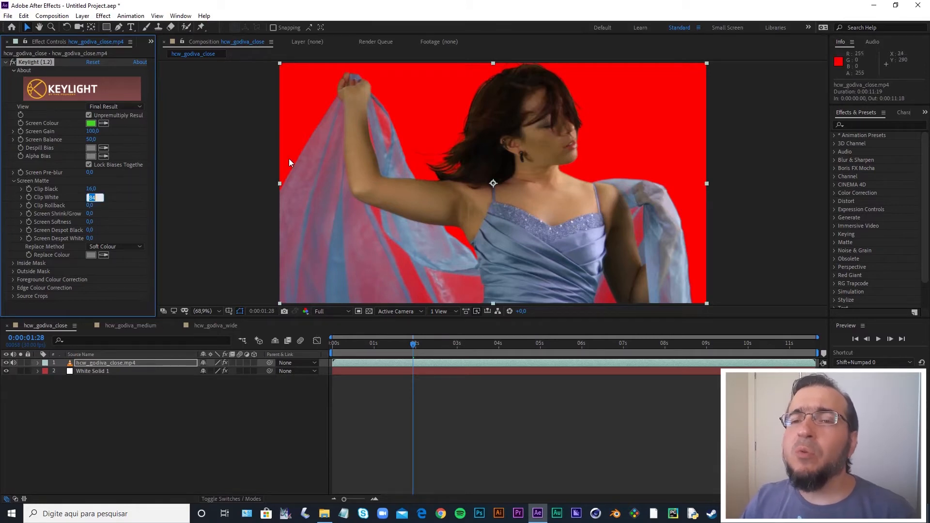
pyautogui.click(167, 403)
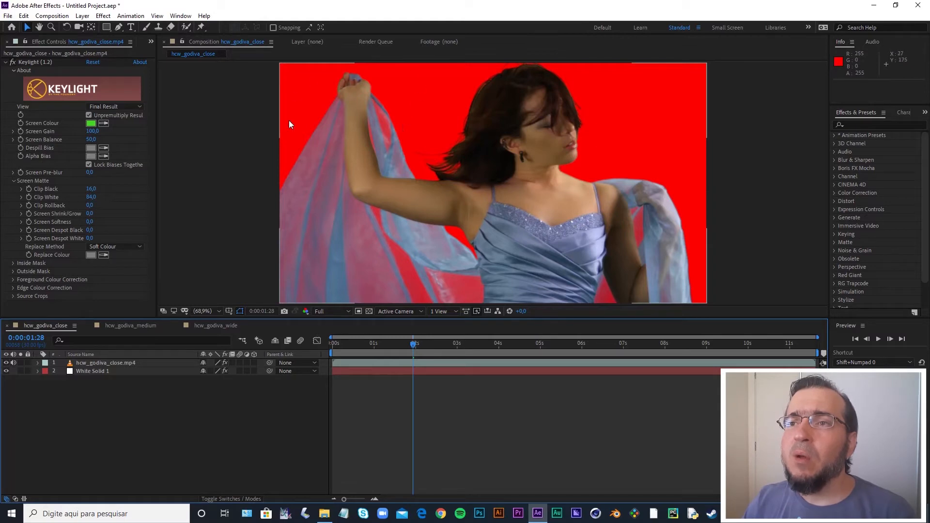
# Check the keyed close-up over the red background around 0:00:01:26 and bring up the project's list of items.
pyautogui.moveTo(413, 345)
pyautogui.mouseDown()
pyautogui.moveTo(497, 349)
pyautogui.moveTo(335, 346)
pyautogui.moveTo(411, 345)
pyautogui.mouseUp()
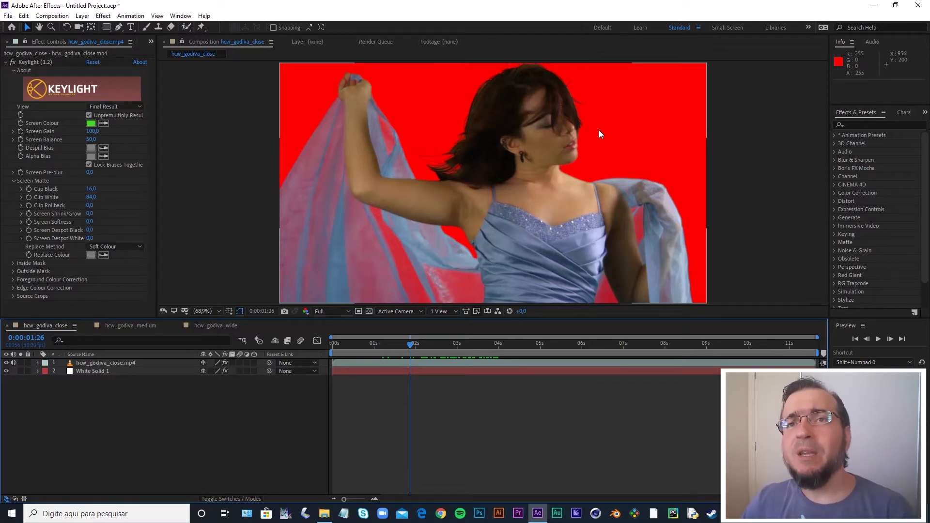
pyautogui.hotkey('ctrl', '0')
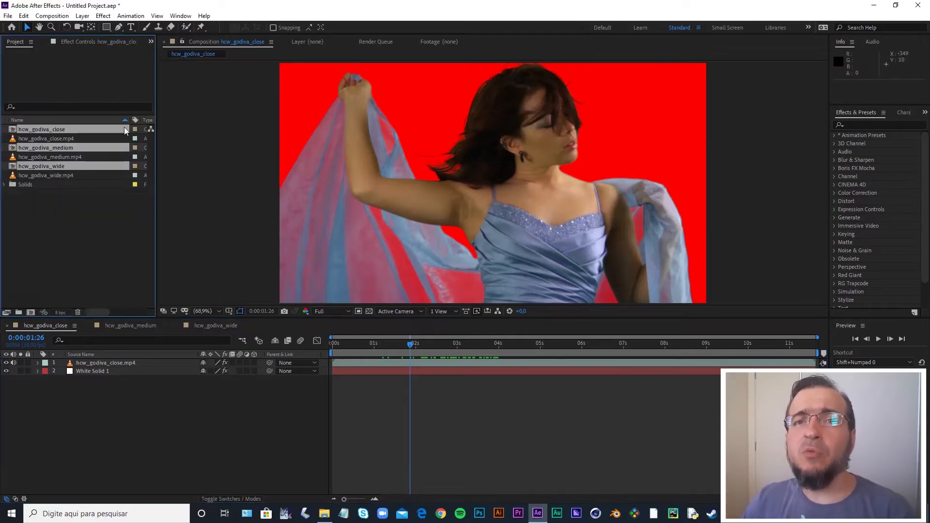
# Import the village-field-landscape JPG from the AulasEmVideo 2Sem Fotos folder and place it between the keyed close-up clip and the White Solid.
pyautogui.click(96, 232)
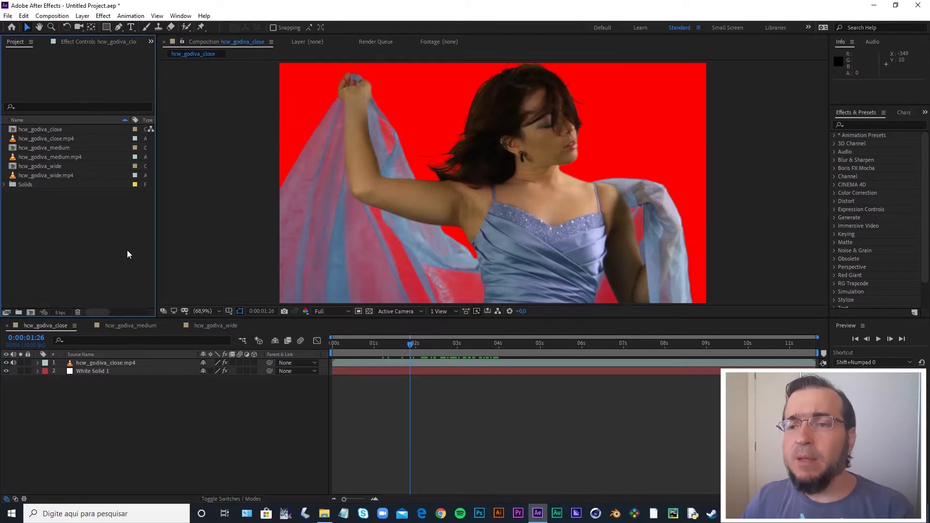
pyautogui.click(324, 514)
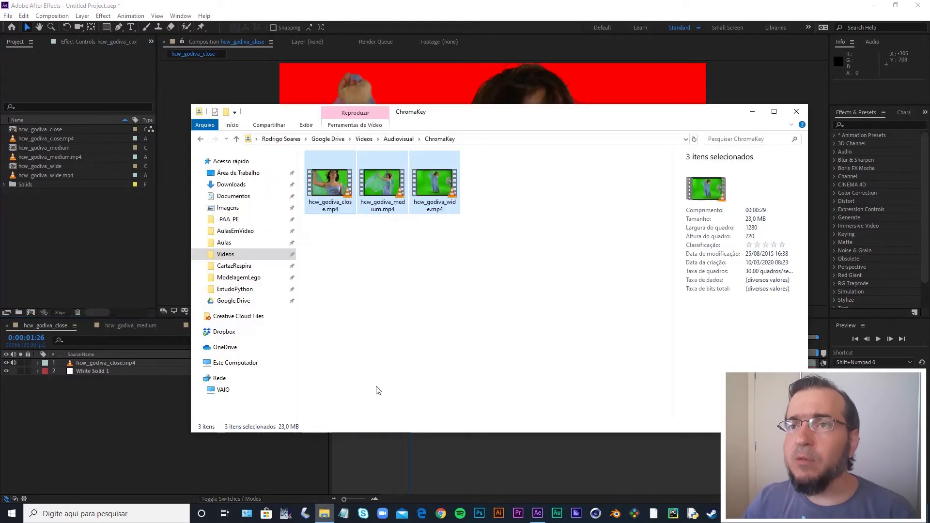
pyautogui.click(236, 231)
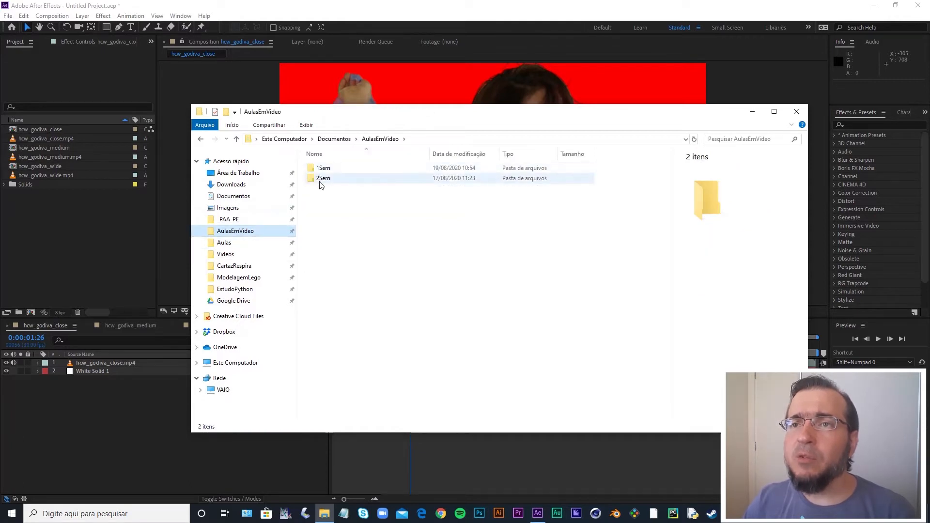
pyautogui.doubleClick(322, 178)
pyautogui.click(321, 168)
pyautogui.moveTo(374, 204); pyautogui.dragTo(101, 236)
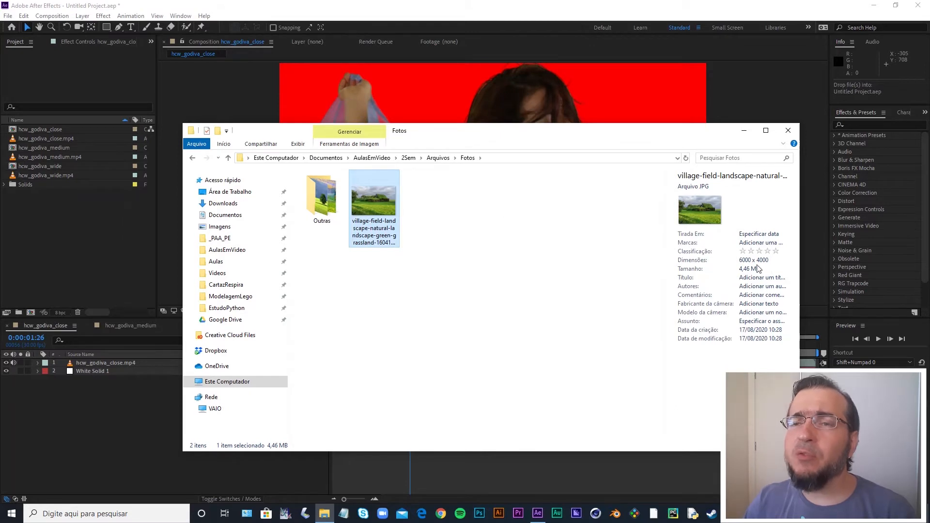
pyautogui.hotkey('alt', 'Tab')
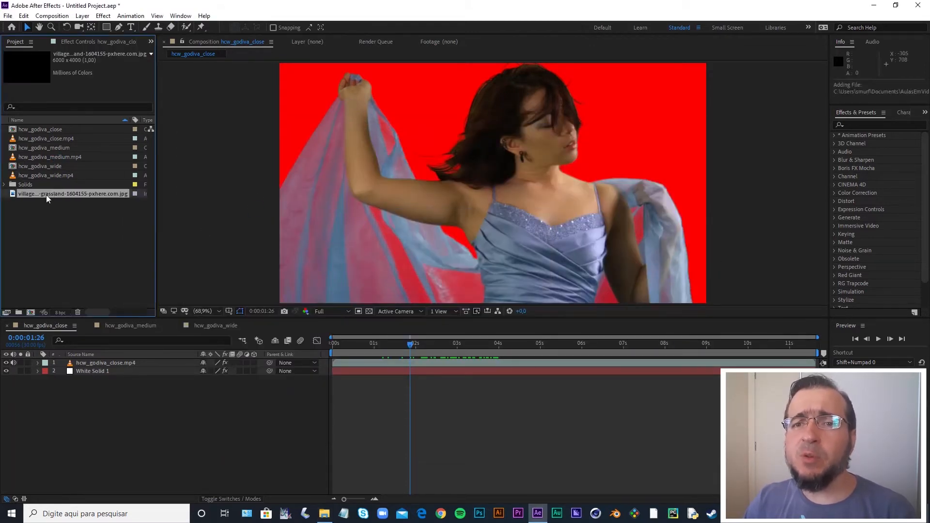
pyautogui.moveTo(45, 194); pyautogui.dragTo(129, 394)
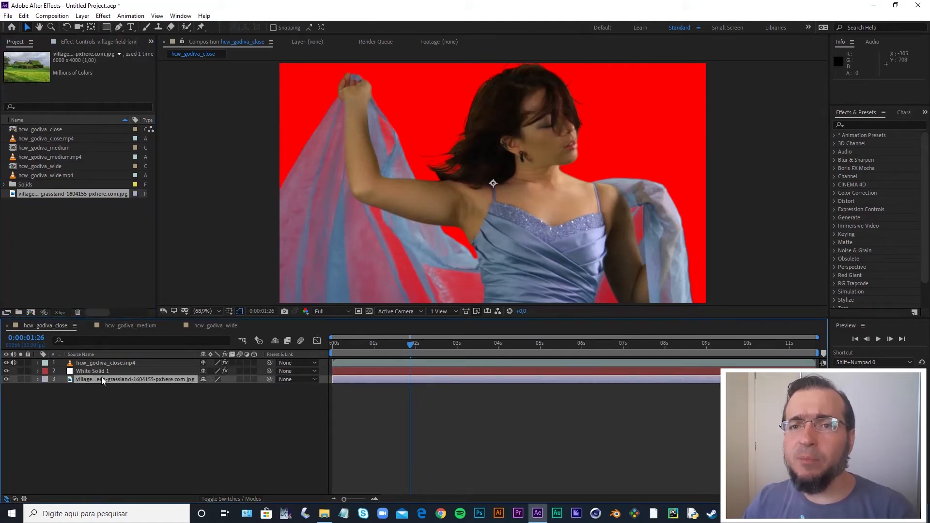
pyautogui.moveTo(101, 377); pyautogui.dragTo(101, 370)
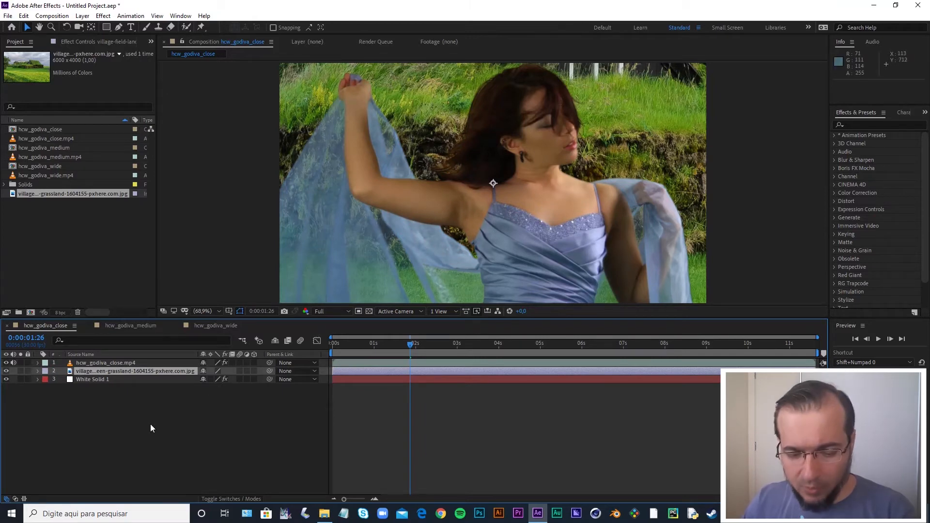
# Scale the landscape photo to 80% and reposition it behind the woman at about 731.5, 364.4.
pyautogui.press('s')
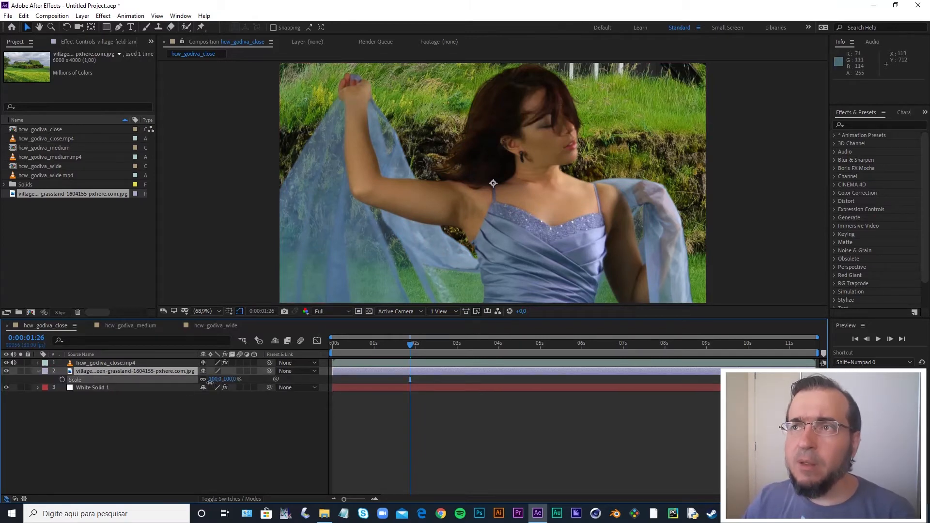
pyautogui.moveTo(210, 382)
pyautogui.mouseDown()
pyautogui.moveTo(172, 383)
pyautogui.moveTo(208, 385)
pyautogui.mouseUp()
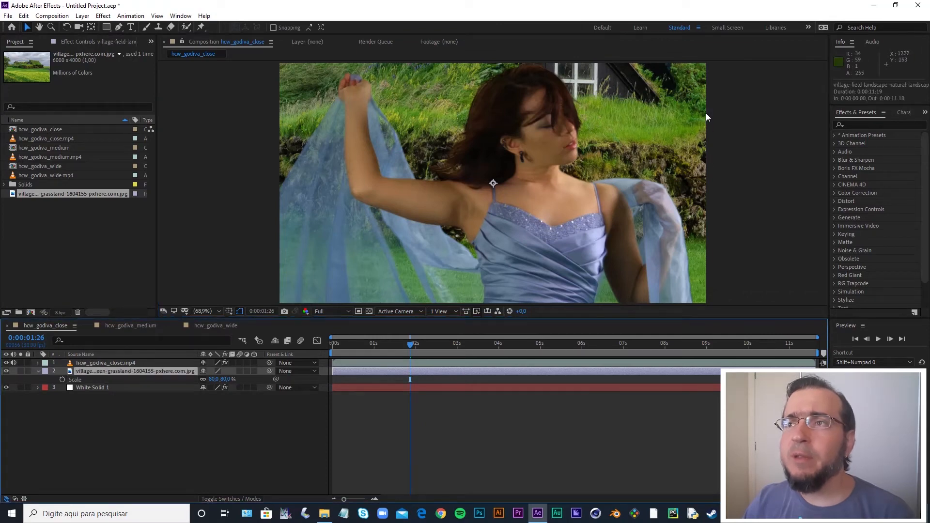
pyautogui.moveTo(677, 109); pyautogui.dragTo(706, 116)
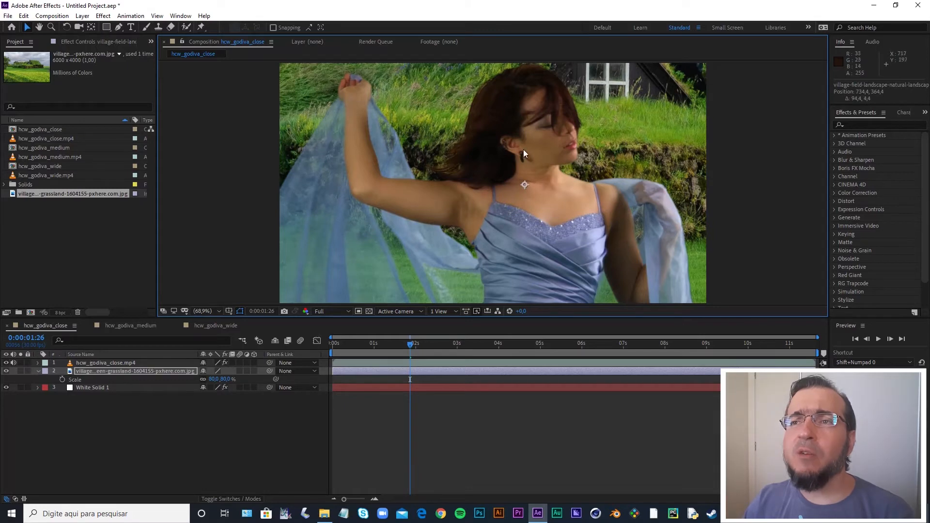
pyautogui.moveTo(663, 138); pyautogui.dragTo(663, 139)
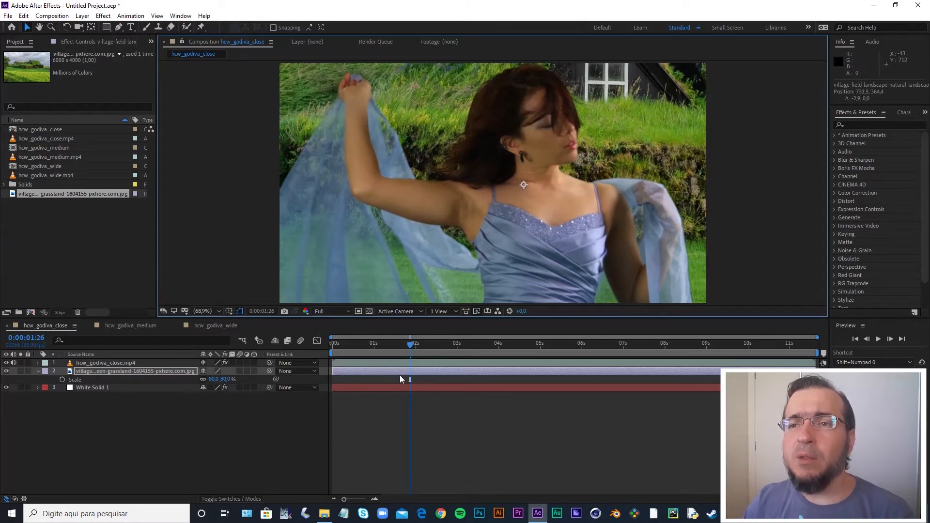
# Check the keyed close-up against the landscape at several frames, with the photo hidden and shown, and glance at the hcw_godiva_wide composition.
pyautogui.moveTo(402, 345)
pyautogui.mouseDown()
pyautogui.moveTo(348, 348)
pyautogui.moveTo(391, 350)
pyautogui.mouseUp()
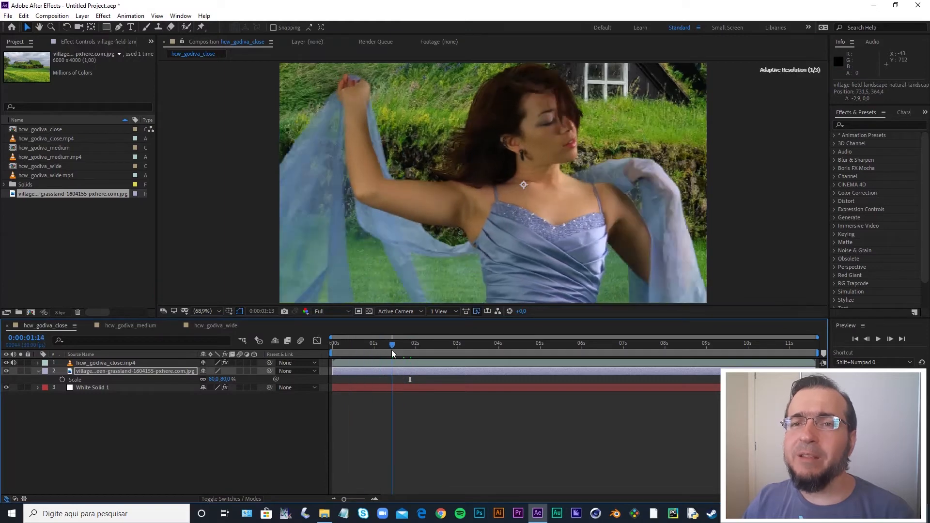
pyautogui.click(6, 371)
pyautogui.click(7, 371)
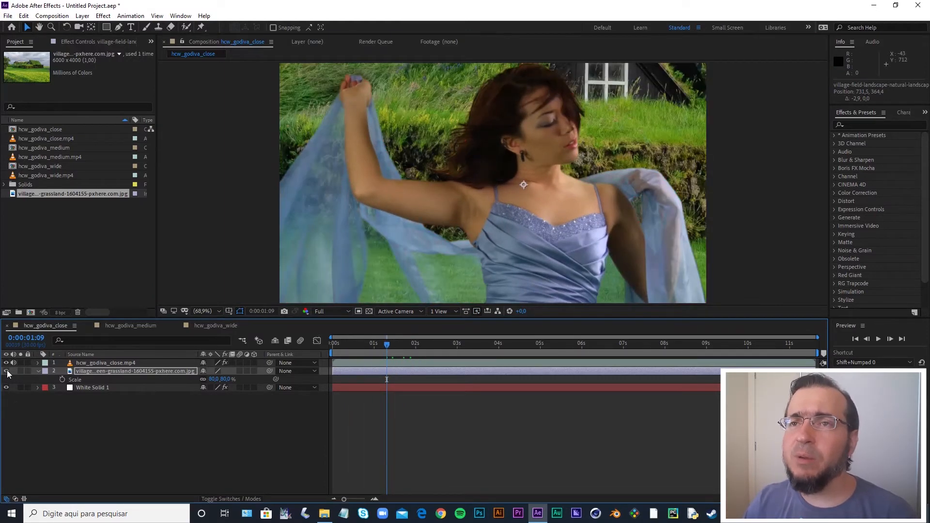
pyautogui.click(6, 371)
pyautogui.click(6, 371)
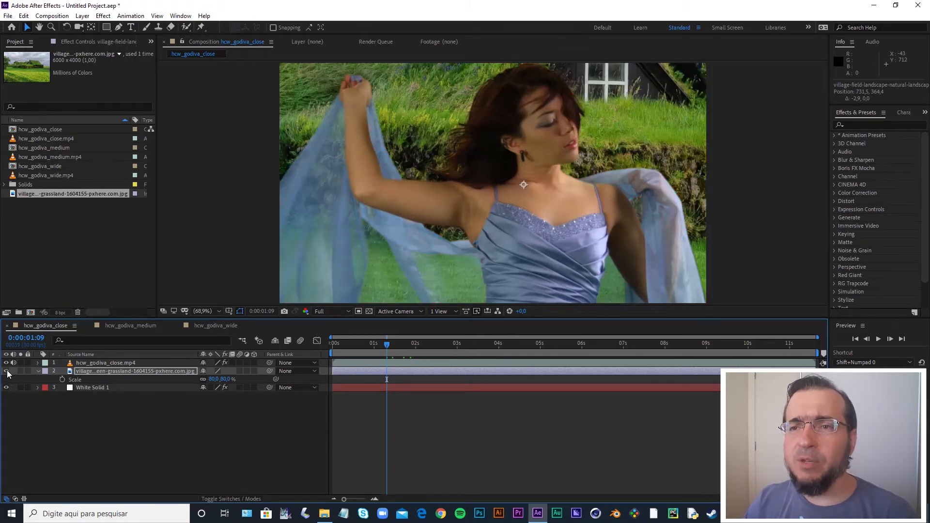
pyautogui.moveTo(387, 345); pyautogui.dragTo(342, 354)
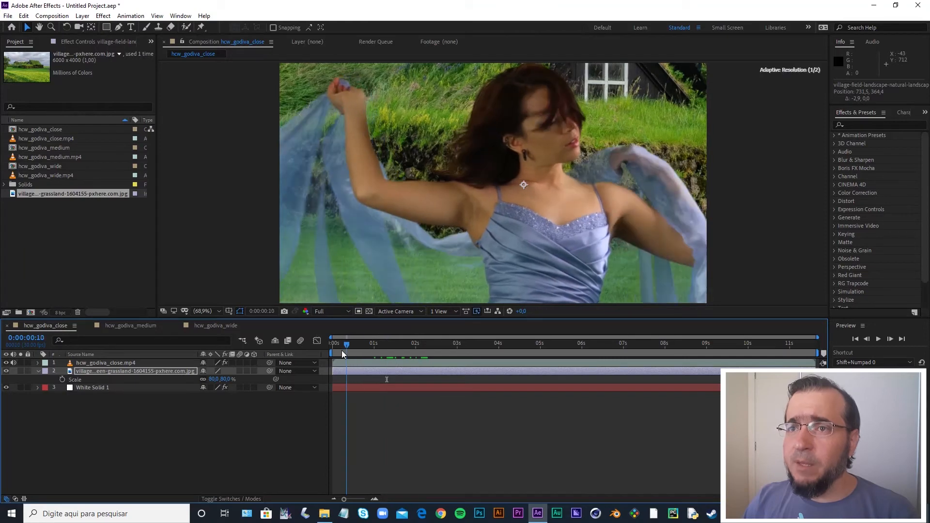
pyautogui.click(209, 326)
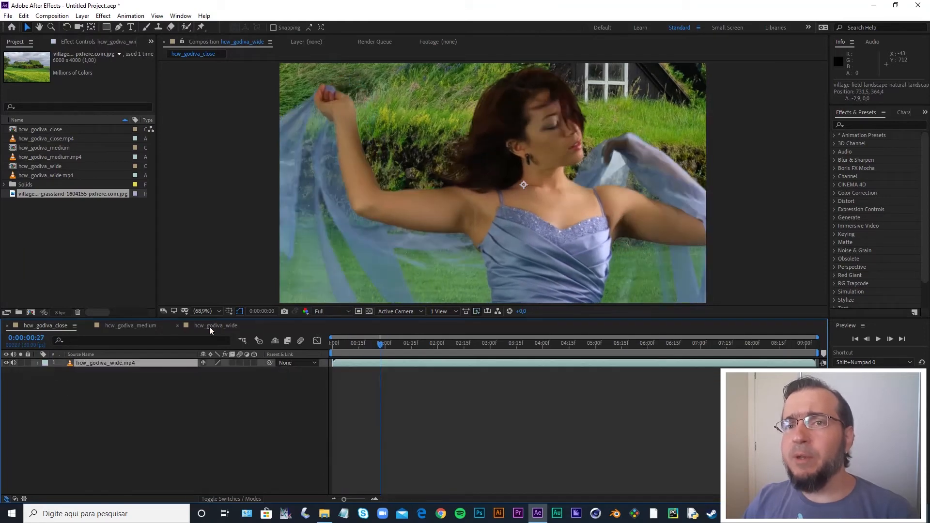
pyautogui.click(71, 323)
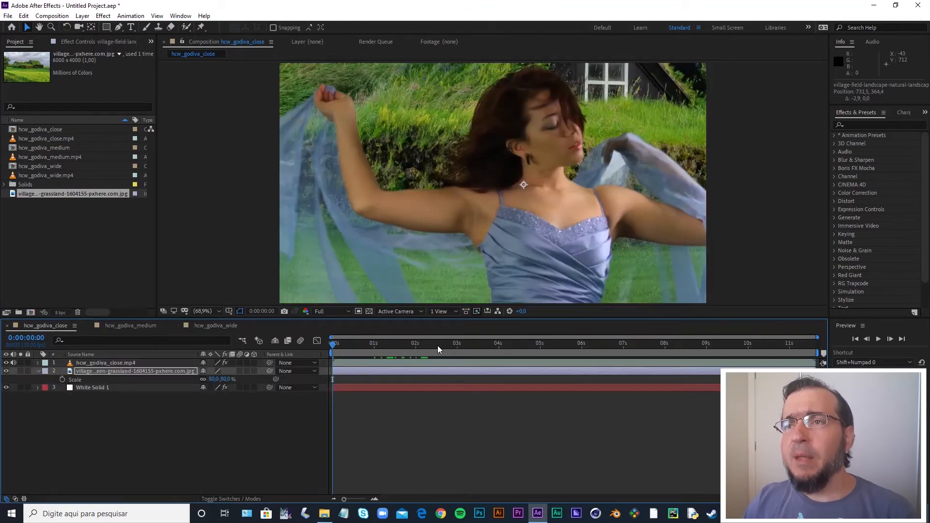
pyautogui.moveTo(363, 346); pyautogui.dragTo(433, 349)
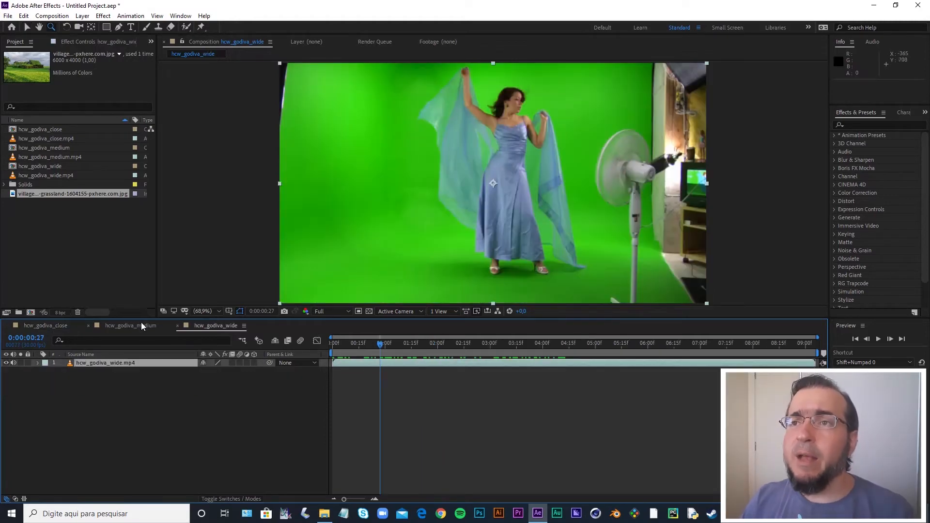
# Add a new mask to the hcw_godiva_medium.mp4 layer in the hcw_godiva_medium composition.
pyautogui.click(142, 324)
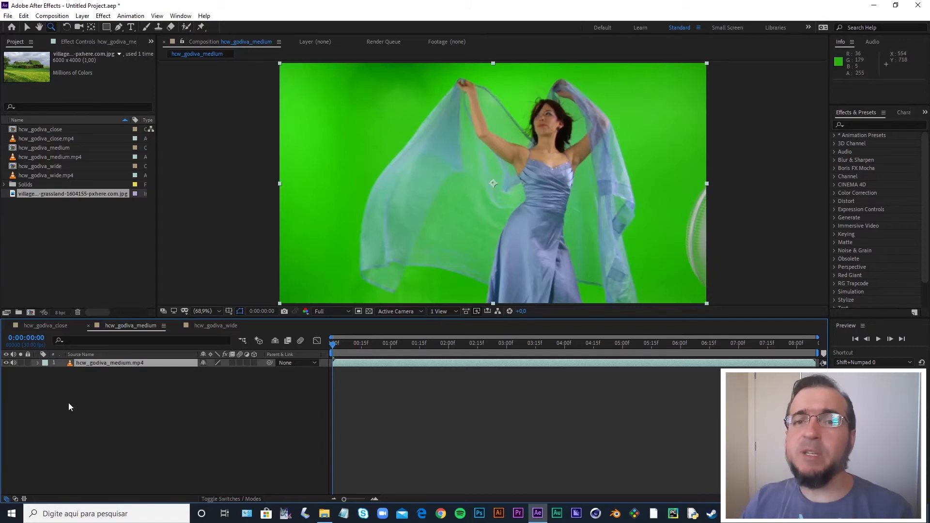
pyautogui.rightClick(99, 363)
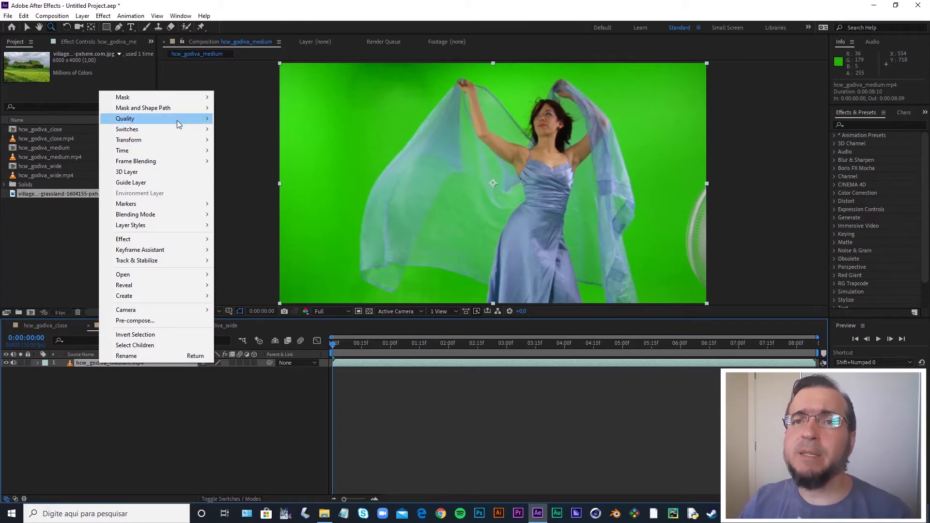
pyautogui.moveTo(184, 98)
pyautogui.click(274, 97)
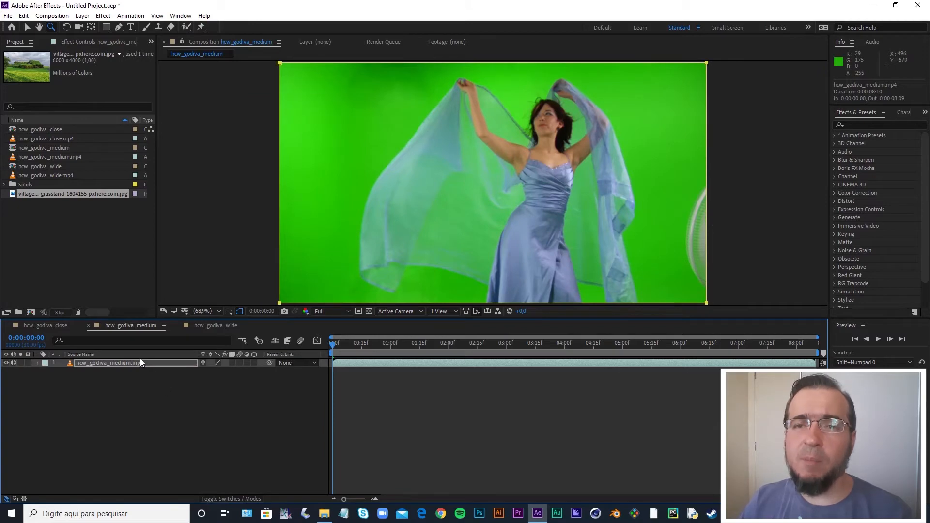
pyautogui.rightClick(128, 364)
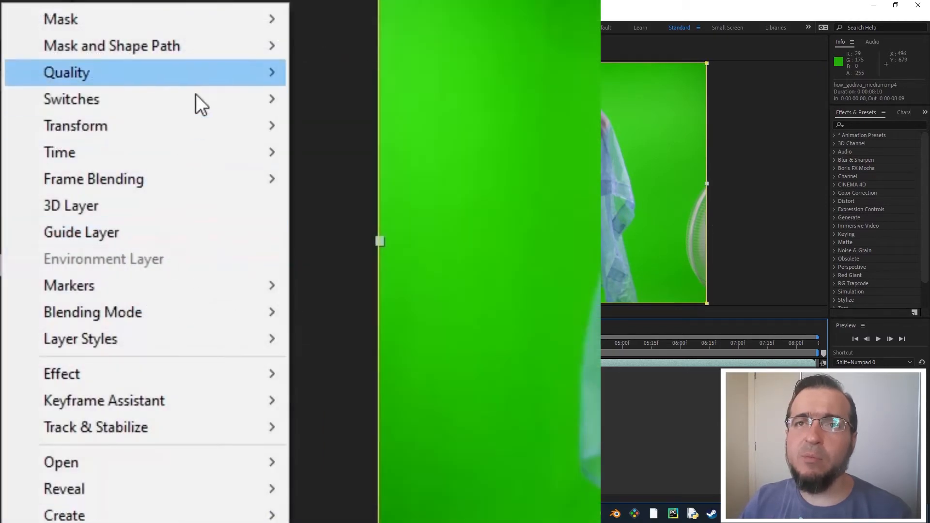
pyautogui.moveTo(228, 18)
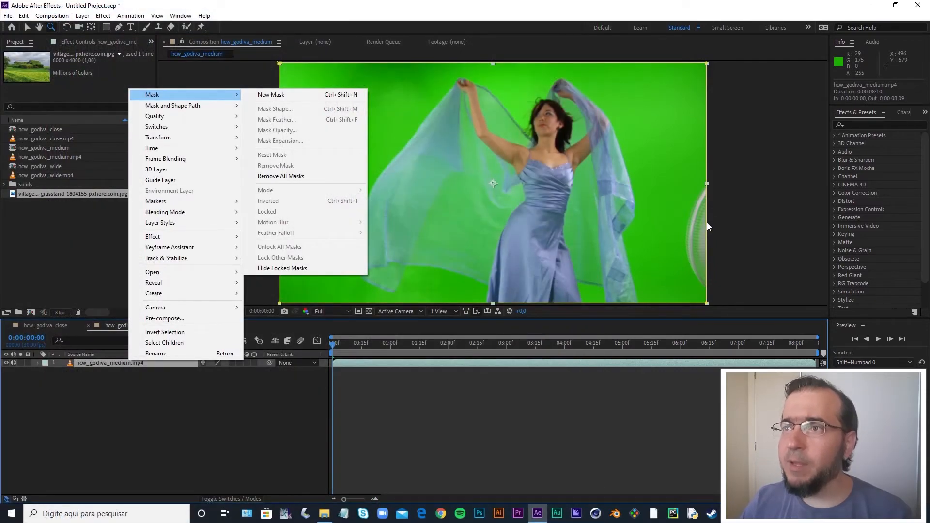
pyautogui.click(707, 226)
# Narrow the medium clip's mask to 92.5% width by moving its right edge inward past the fan.
pyautogui.keyDown('alt'); pyautogui.click(432, 158); pyautogui.keyUp('alt')
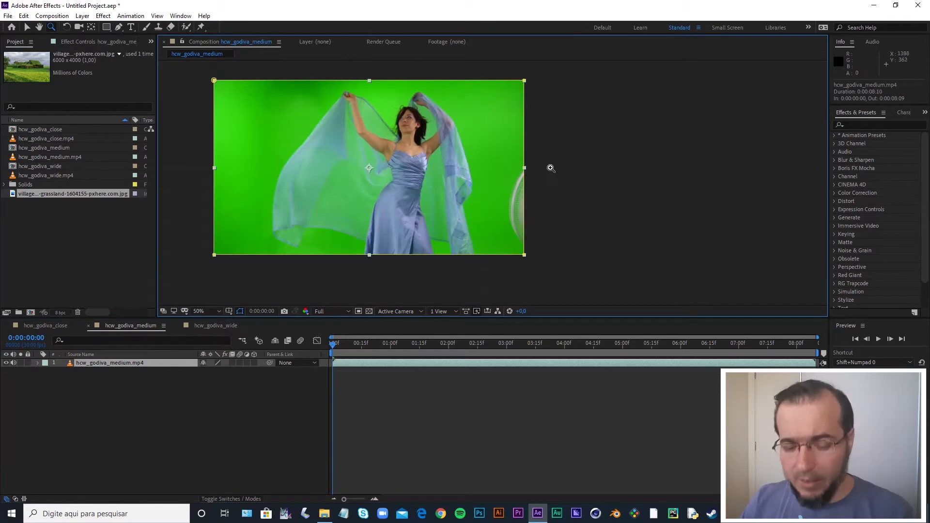
pyautogui.press('v')
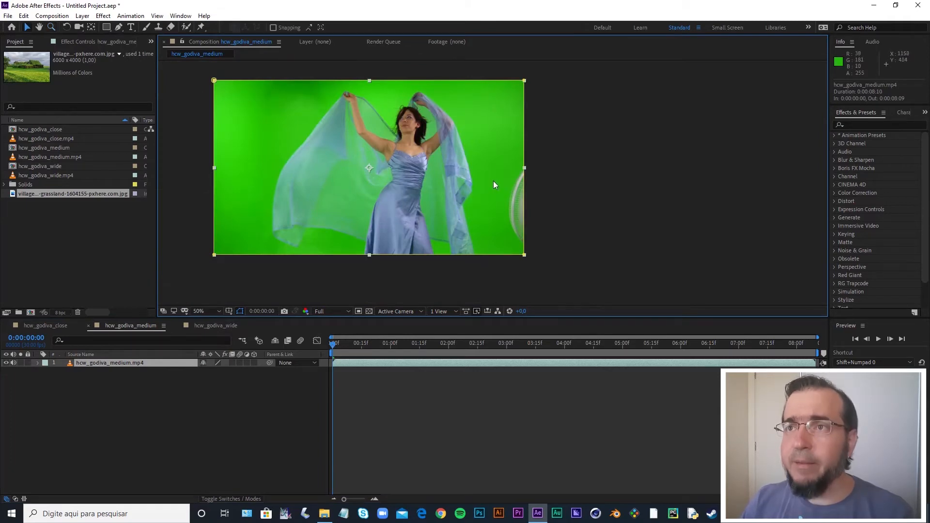
pyautogui.click(525, 170)
pyautogui.moveTo(525, 167); pyautogui.dragTo(501, 169)
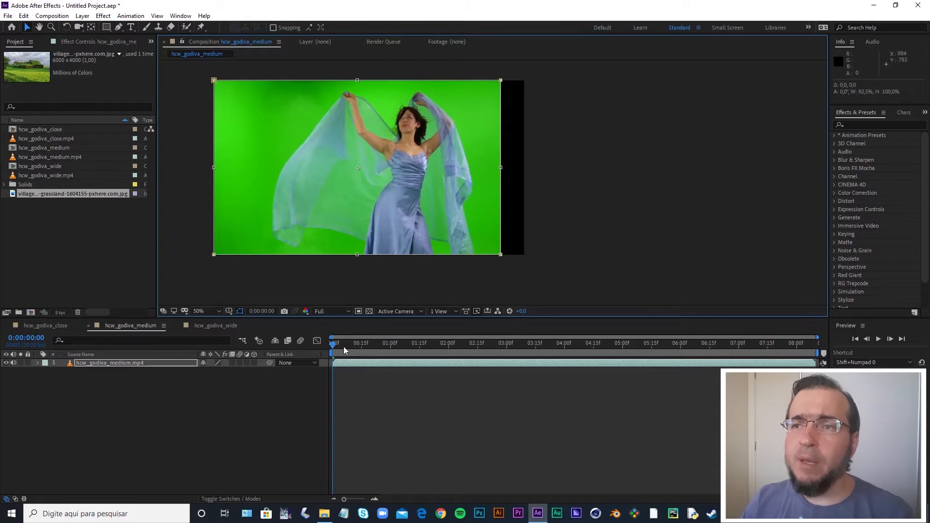
# Readjust the mask's right edge at different frames, first scaling its width to 89.7% and finally widening it by 113% around the veil.
pyautogui.moveTo(347, 344); pyautogui.dragTo(369, 383)
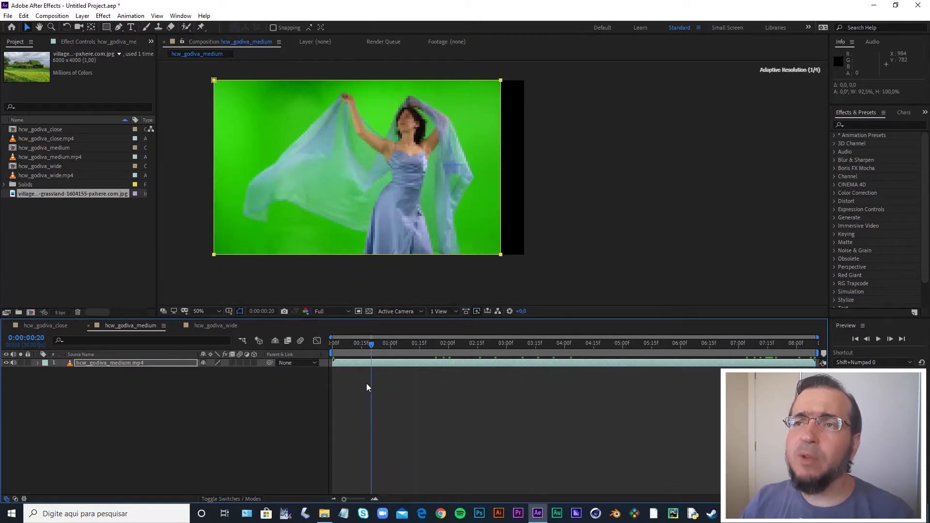
pyautogui.moveTo(502, 180); pyautogui.dragTo(470, 174)
pyautogui.moveTo(375, 338); pyautogui.dragTo(448, 310)
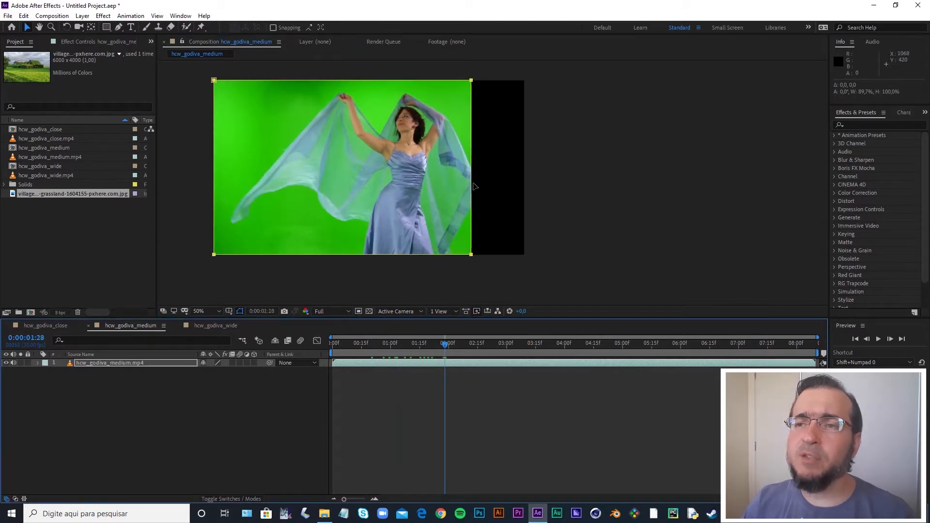
pyautogui.moveTo(440, 349); pyautogui.dragTo(358, 349)
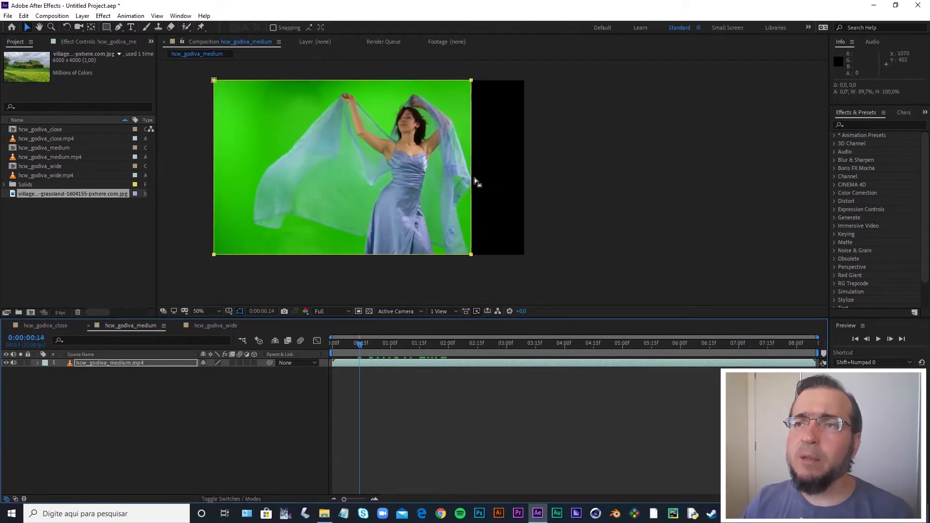
pyautogui.moveTo(473, 180); pyautogui.dragTo(507, 173)
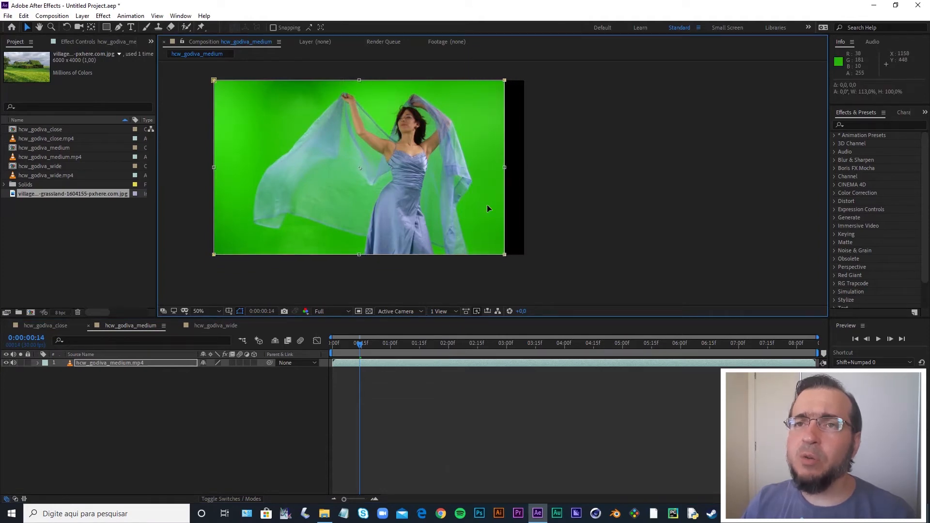
# Review the masked medium clip up to about 0:00:03:03 for veil movement near the mask edges, and return to 0:00:01:25.
pyautogui.press('space')
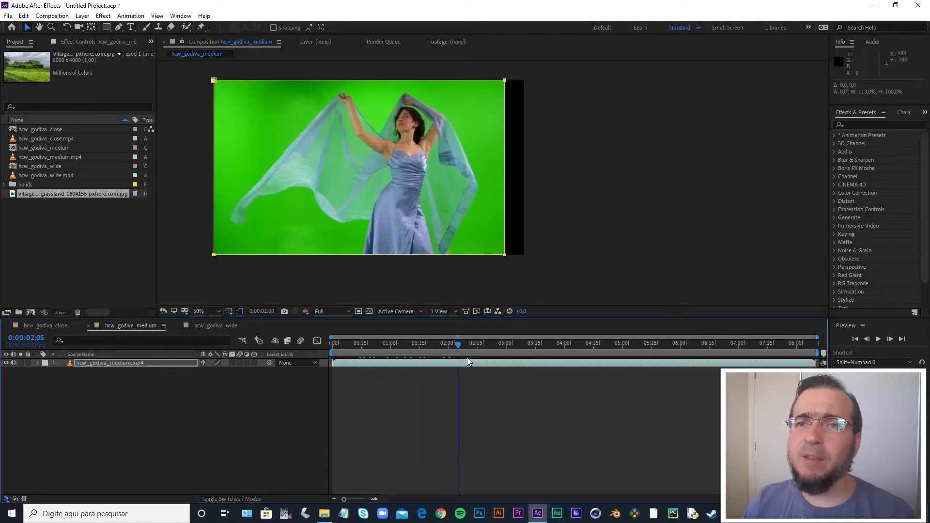
pyautogui.moveTo(550, 372); pyautogui.dragTo(513, 380)
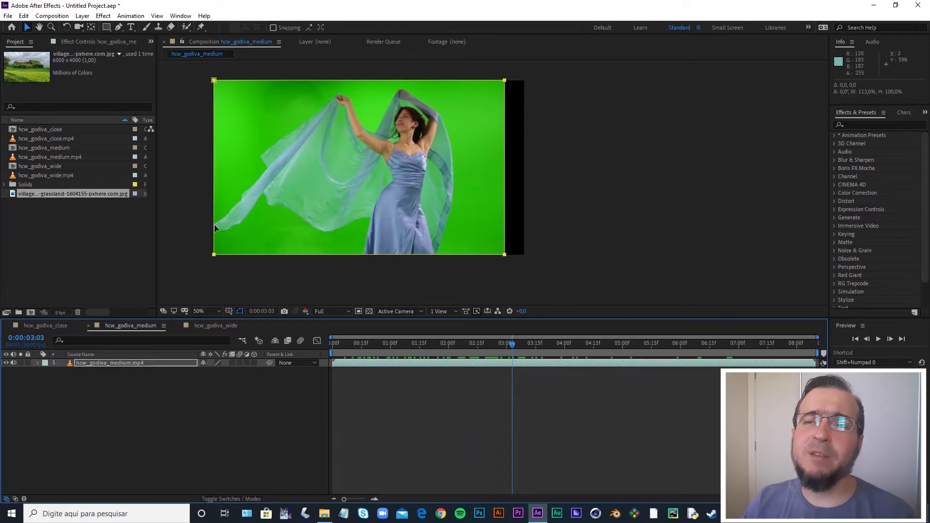
pyautogui.moveTo(353, 185); pyautogui.dragTo(434, 200)
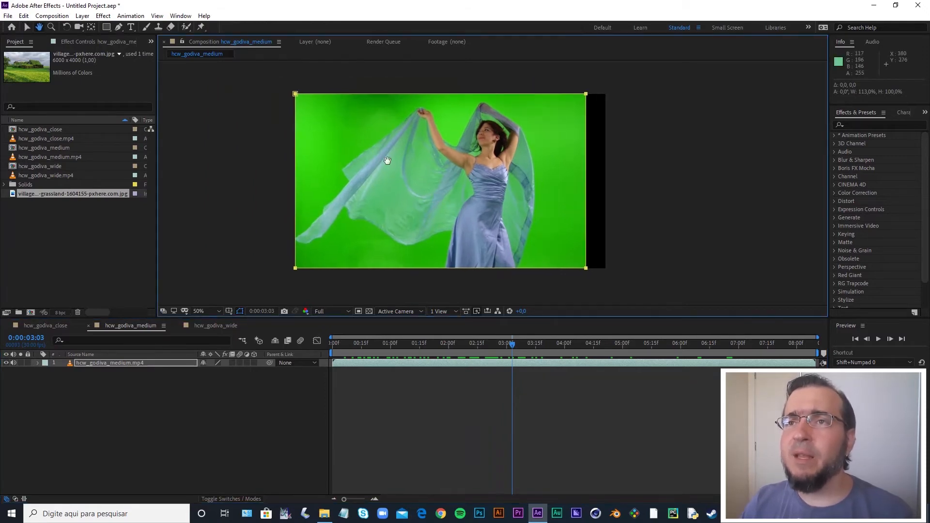
pyautogui.moveTo(511, 345); pyautogui.dragTo(438, 350)
# Apply Keylight (1.2) to the hcw_godiva_medium.mp4 layer and sample the green backdrop beside the veil as its Screen Colour.
pyautogui.rightClick(91, 362)
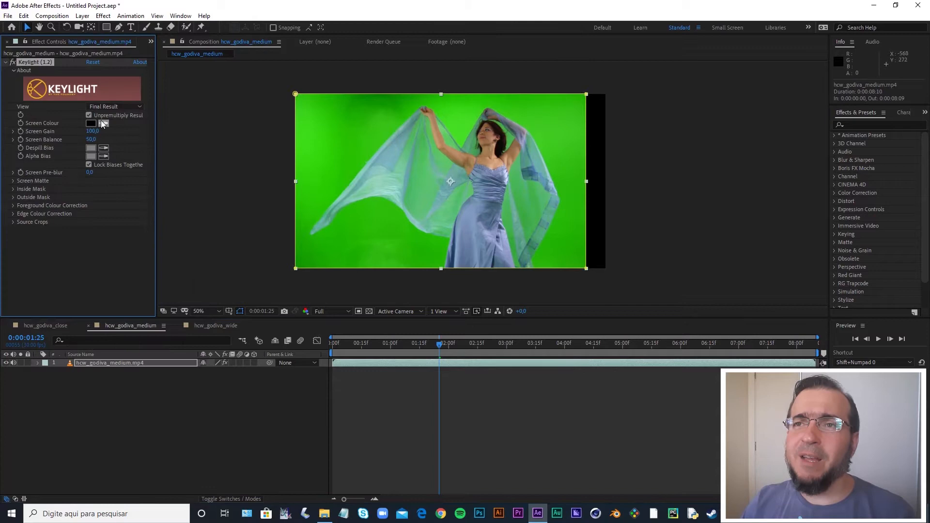
pyautogui.click(102, 122)
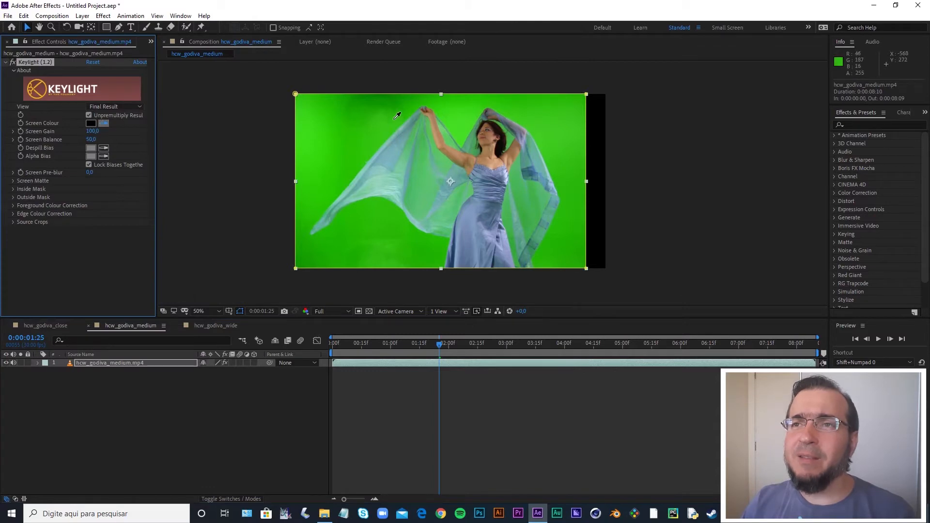
pyautogui.click(333, 166)
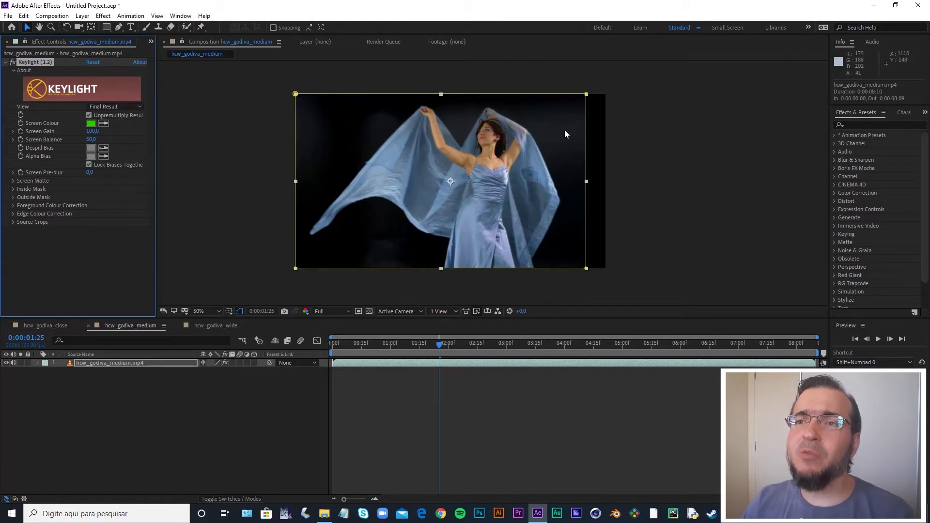
pyautogui.click(103, 123)
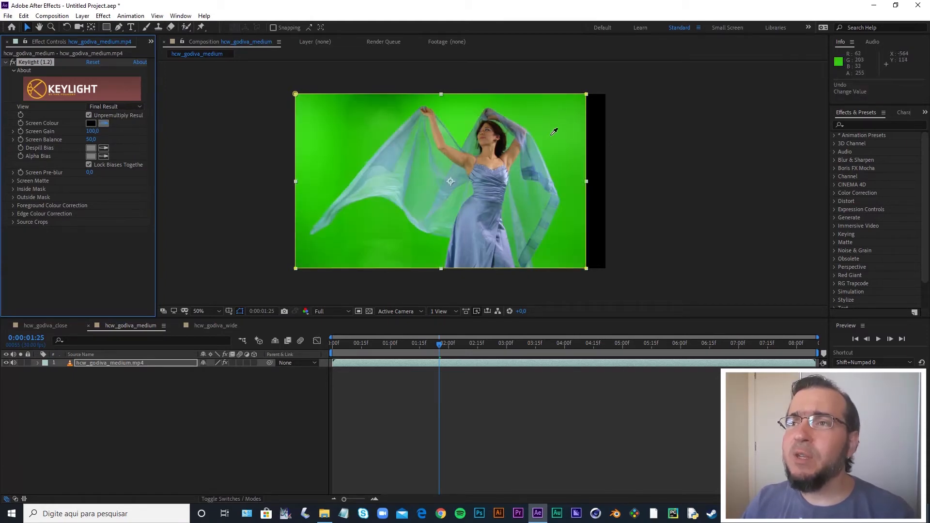
pyautogui.click(571, 183)
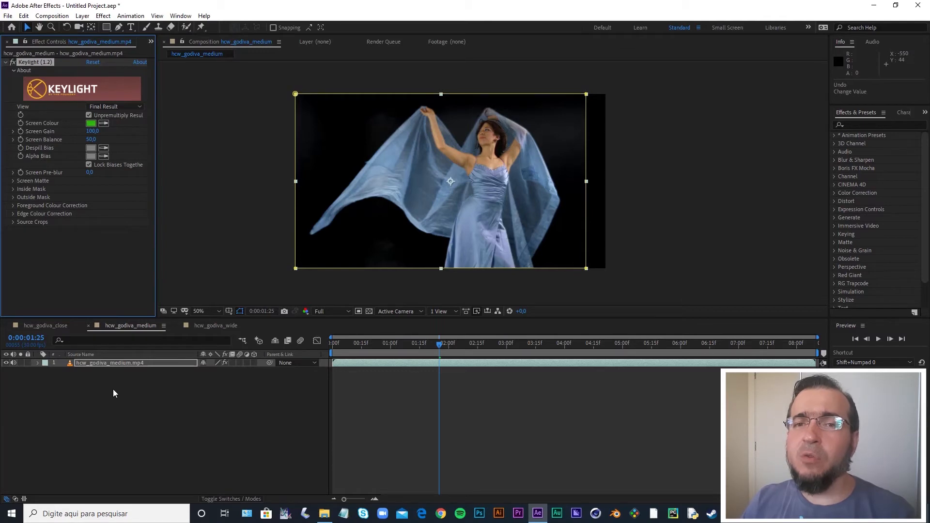
# Copy the red White Solid 1 layer from the hcw_godiva_close composition into hcw_godiva_medium and place it beneath the clip.
pyautogui.click(53, 326)
pyautogui.click(93, 378)
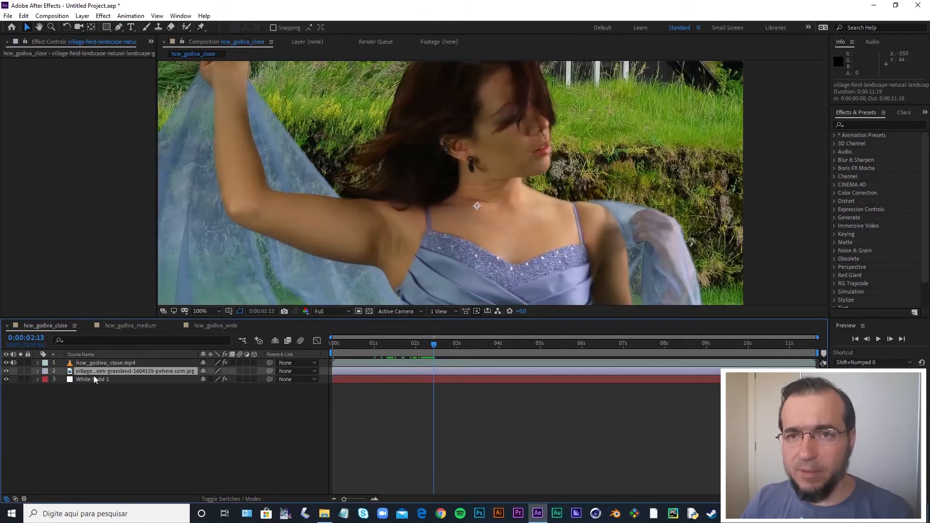
pyautogui.hotkey('ctrl', 'c')
pyautogui.click(121, 325)
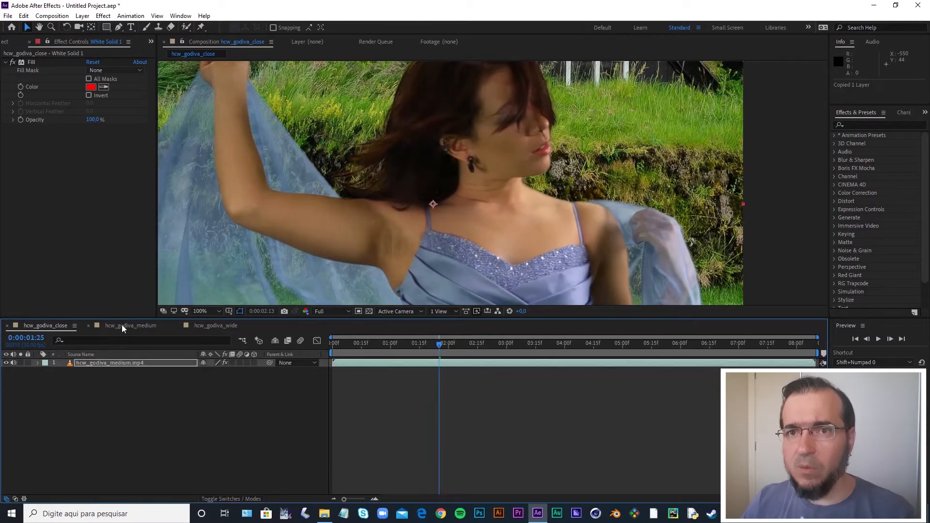
pyautogui.hotkey('ctrl', 'v')
pyautogui.moveTo(98, 362); pyautogui.dragTo(97, 375)
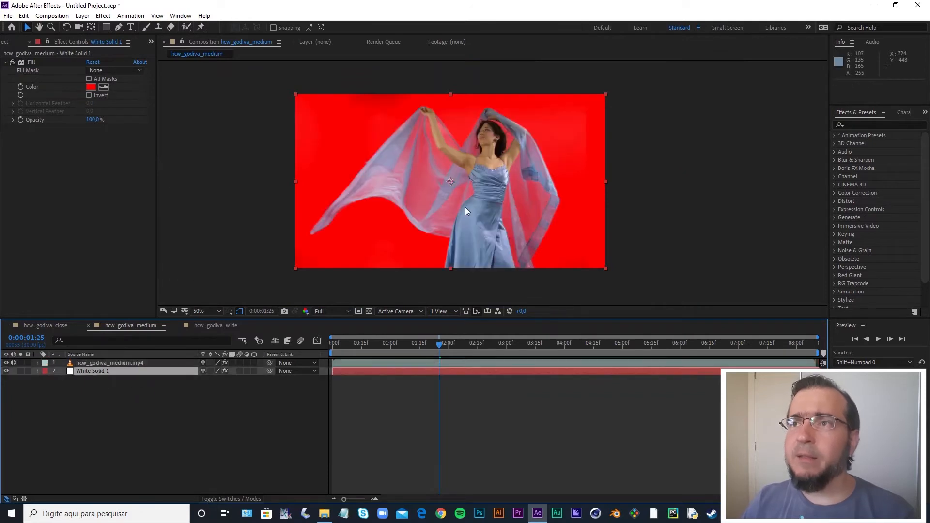
# Fit the frame in the viewer and show the medium clip's Keylight output as Combined Matte.
pyautogui.press('z')
pyautogui.click(481, 118)
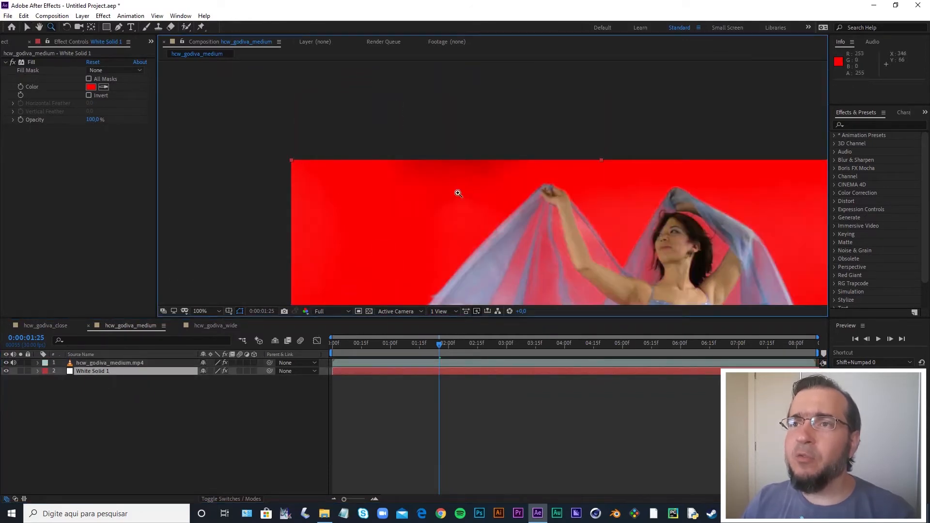
pyautogui.keyDown('alt'); pyautogui.click(477, 193); pyautogui.keyUp('alt')
pyautogui.moveTo(477, 192); pyautogui.dragTo(398, 127)
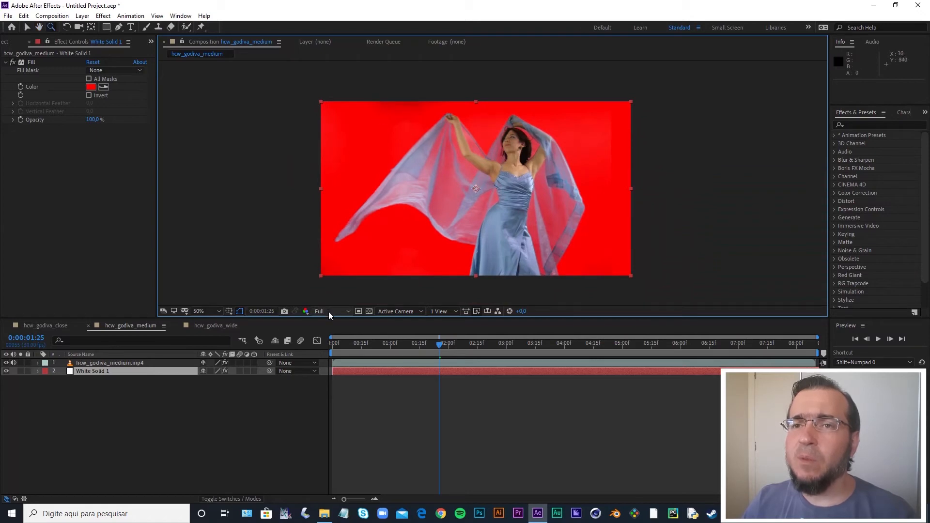
pyautogui.click(220, 312)
pyautogui.click(223, 323)
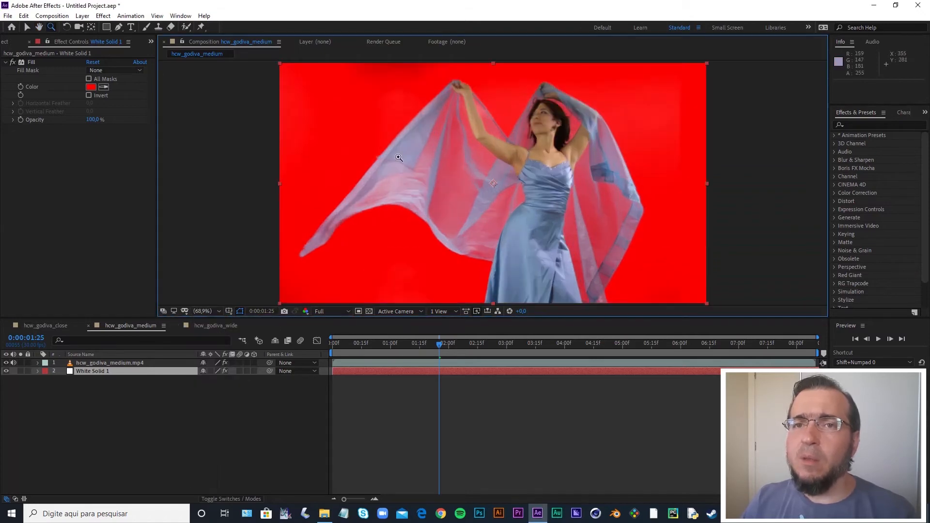
pyautogui.click(104, 356)
pyautogui.click(105, 362)
pyautogui.press('v')
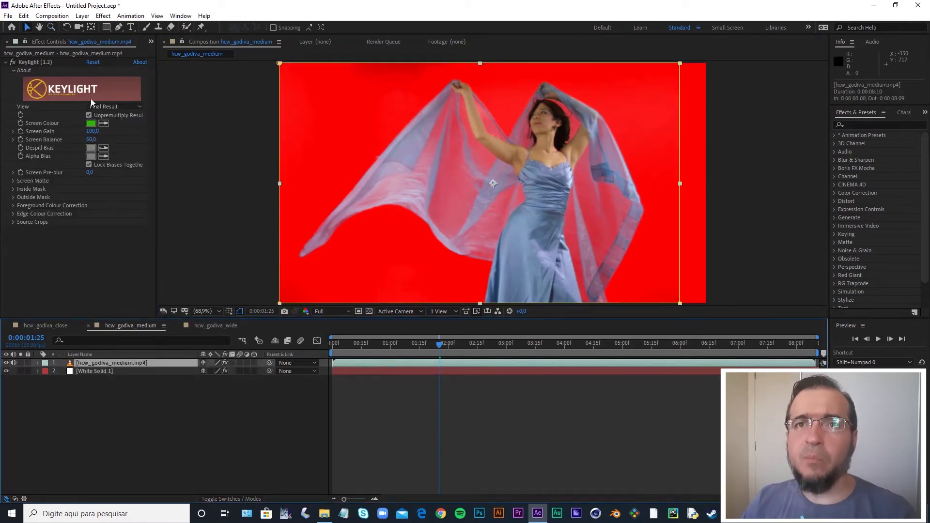
pyautogui.click(138, 107)
pyautogui.click(135, 193)
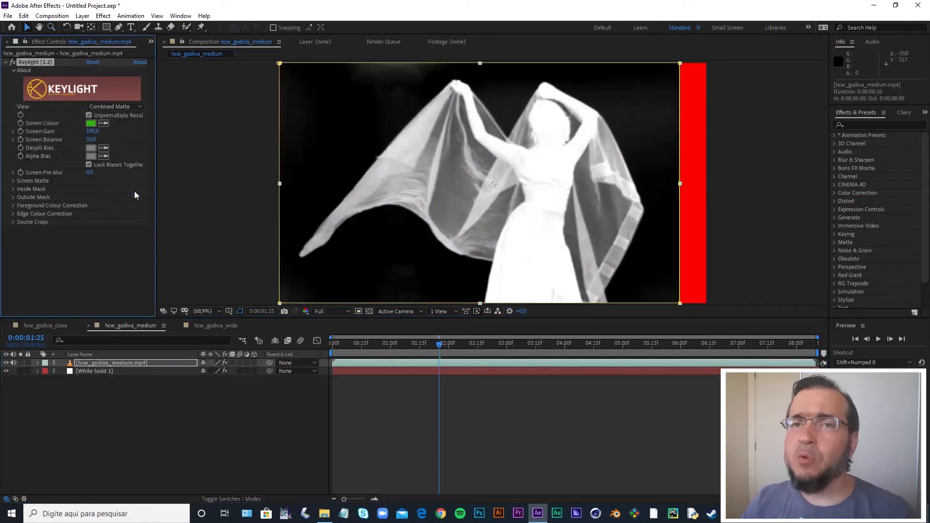
# Compare Keylight's Screen Matte view with Combined Matte, and check which masks are available for its Inside Mask.
pyautogui.click(119, 106)
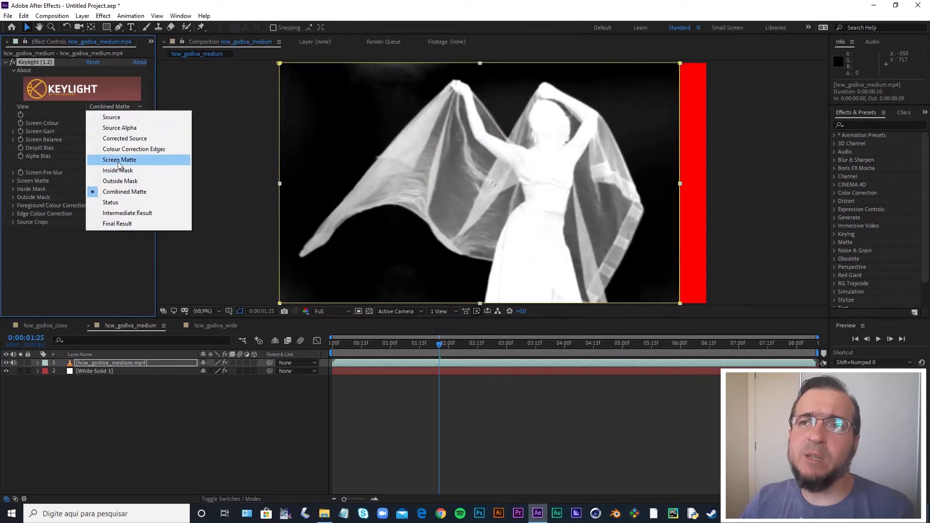
pyautogui.click(120, 159)
pyautogui.click(123, 106)
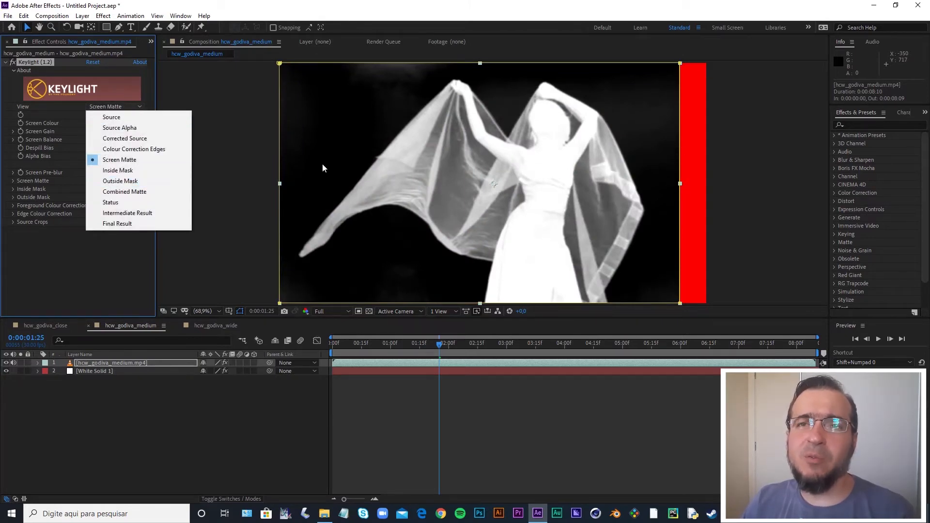
pyautogui.click(113, 192)
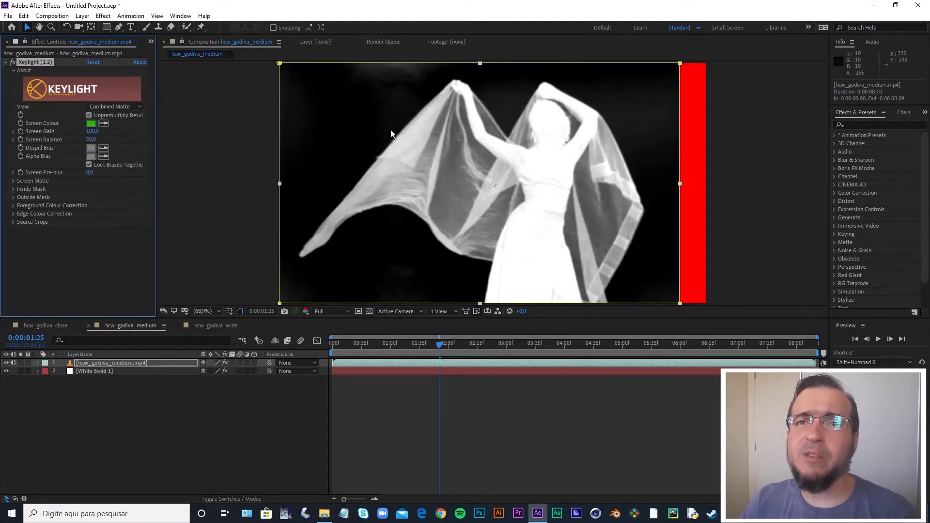
pyautogui.click(13, 189)
pyautogui.click(111, 198)
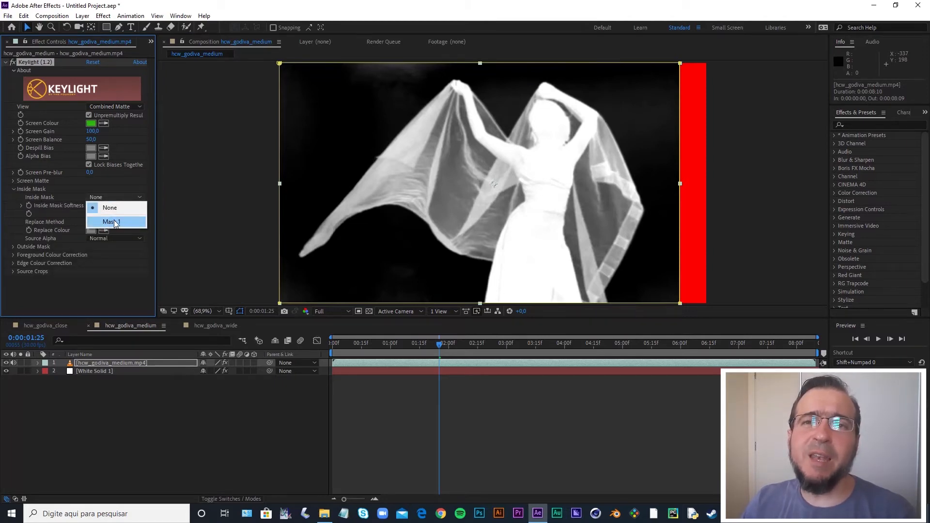
pyautogui.click(13, 189)
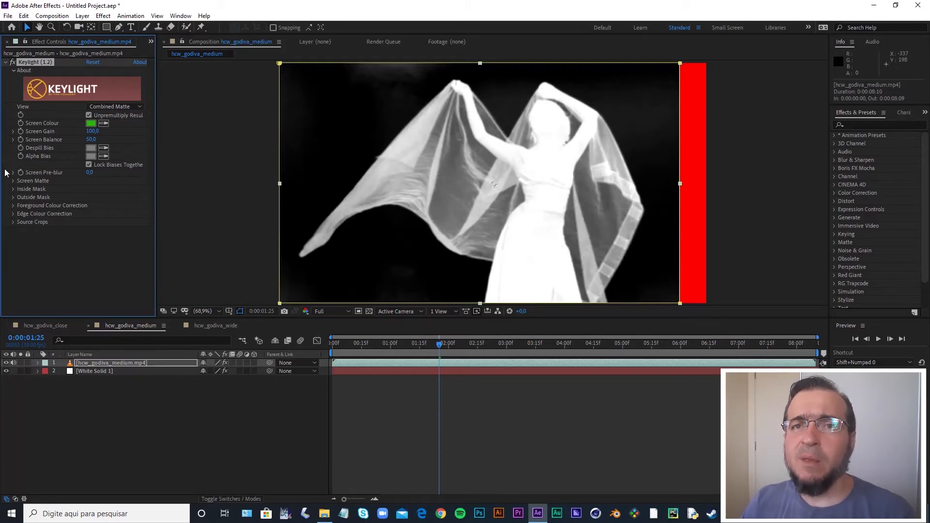
# Set the Screen Matte's Clip Black to 25 and Clip White to 87, and return the Keylight view to Final Result.
pyautogui.click(13, 182)
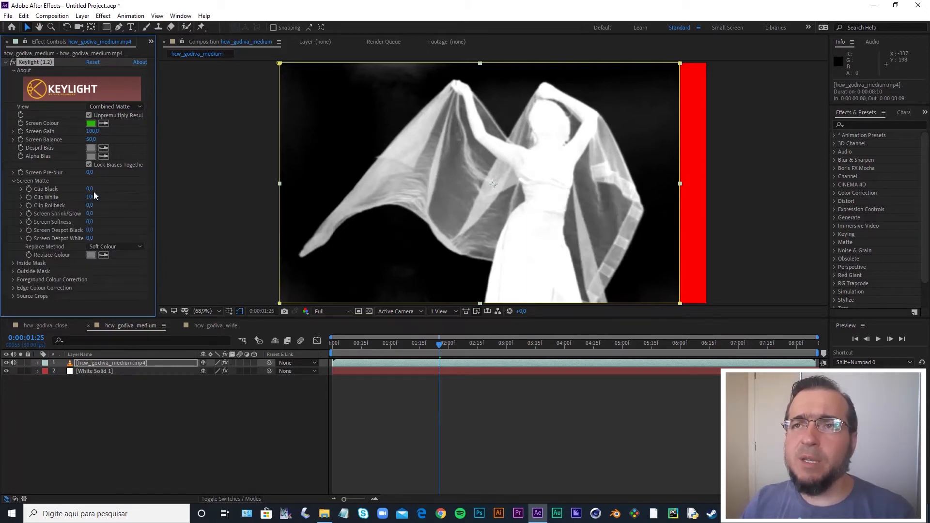
pyautogui.moveTo(96, 188)
pyautogui.mouseDown()
pyautogui.moveTo(87, 197)
pyautogui.moveTo(106, 197)
pyautogui.mouseUp()
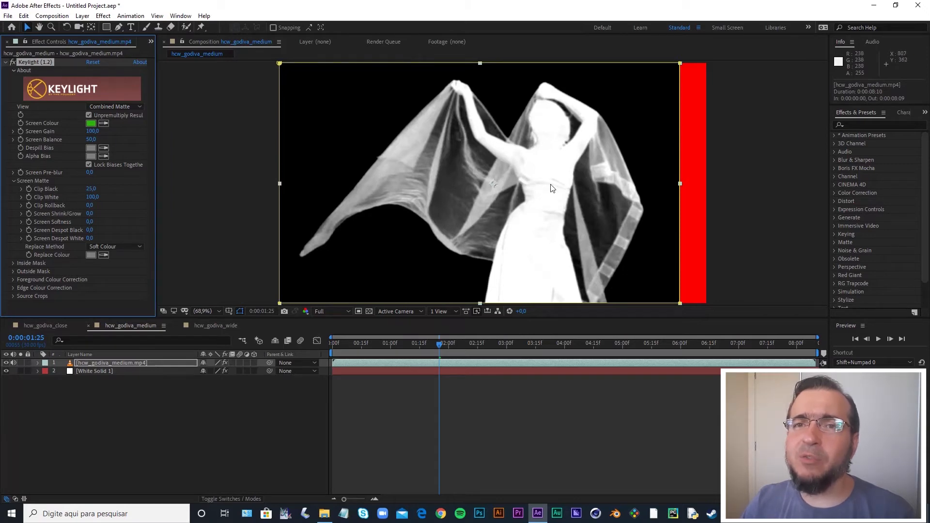
pyautogui.moveTo(91, 196); pyautogui.dragTo(84, 196)
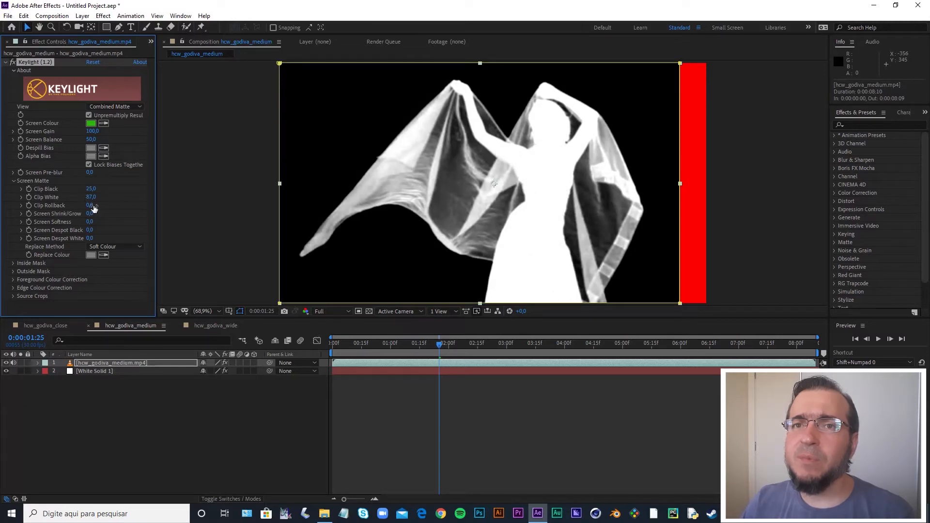
pyautogui.click(108, 246)
pyautogui.press('Escape')
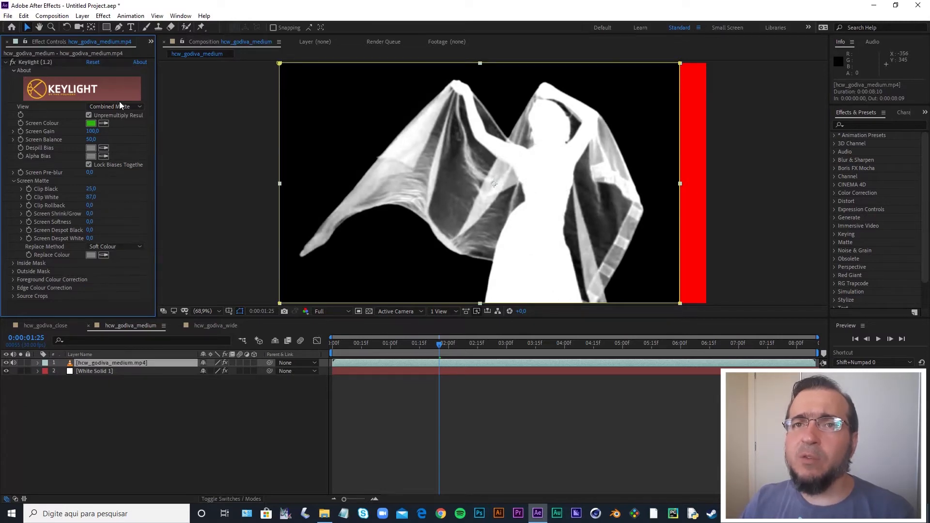
pyautogui.click(121, 107)
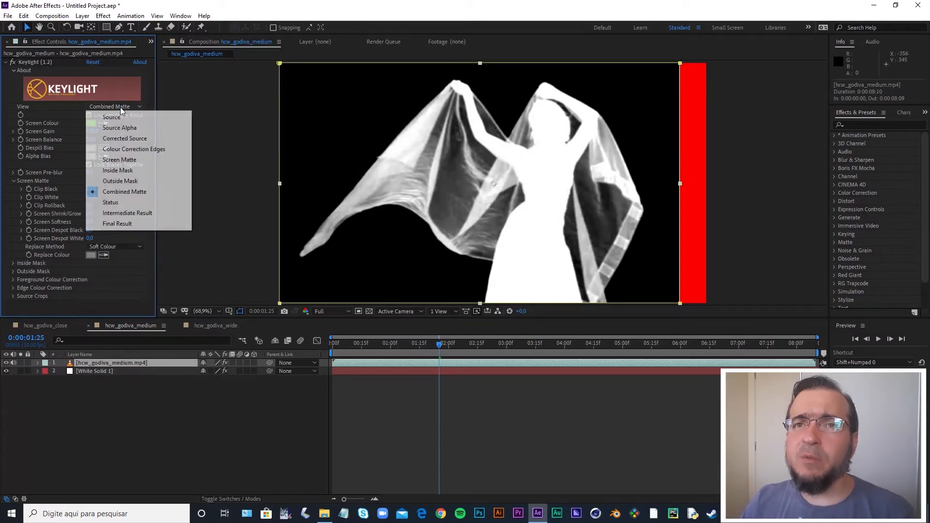
pyautogui.click(138, 223)
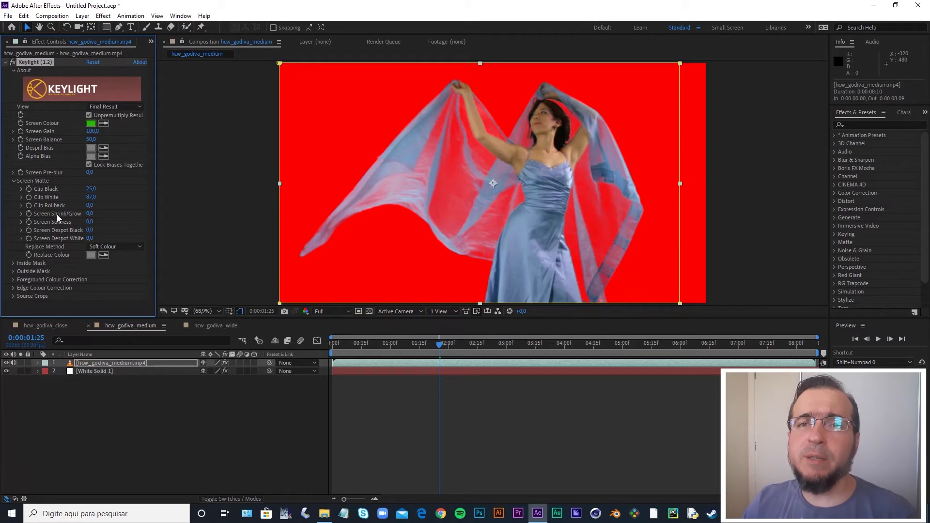
# Expand the medium clip's matte by setting Screen Shrink/Grow to 37.7.
pyautogui.moveTo(90, 214); pyautogui.dragTo(115, 213)
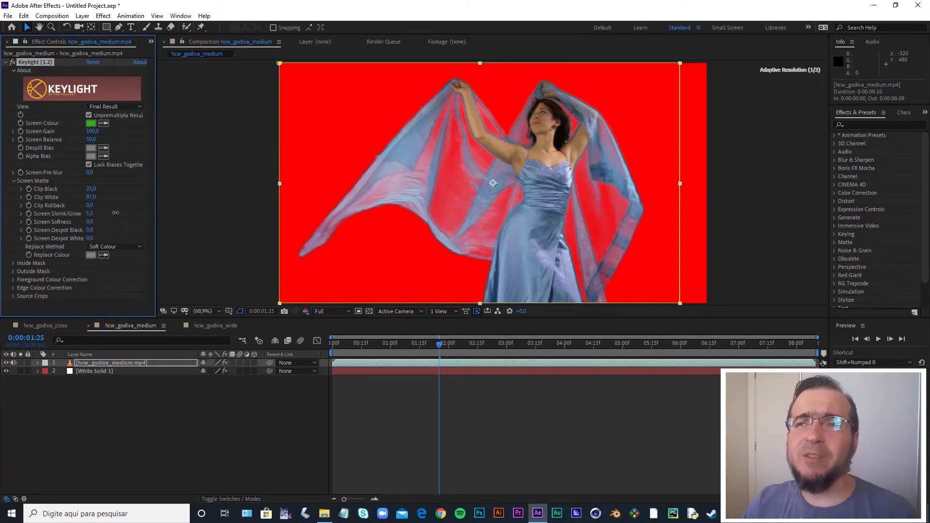
pyautogui.moveTo(115, 213); pyautogui.dragTo(255, 218)
pyautogui.hotkey('ctrl', 'z')
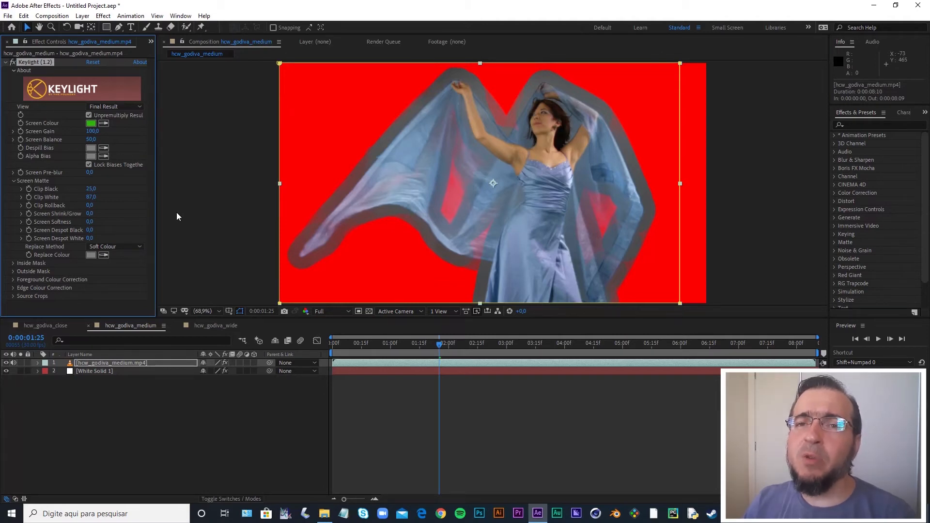
pyautogui.hotkey('ctrl', 'z')
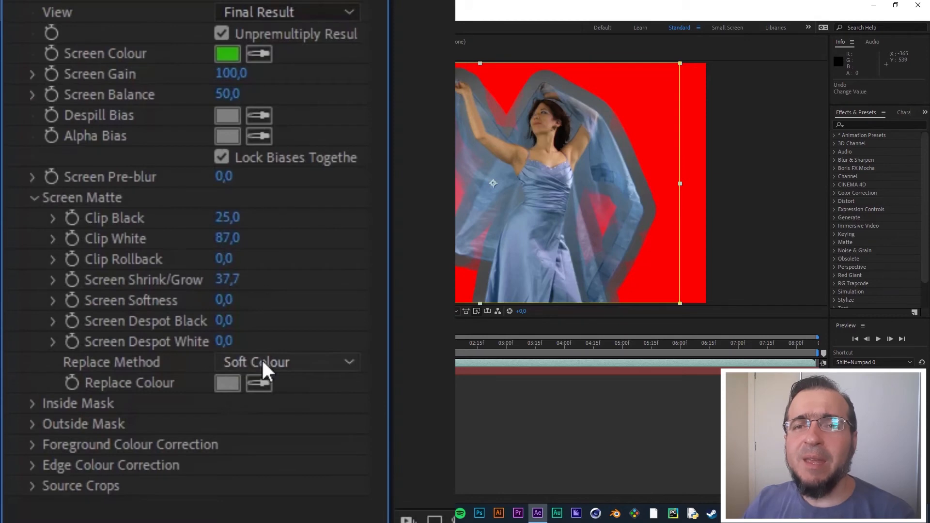
# Inspect the Replace Method options and the Replace Colour, and switch the Screen Matte's Replace Method to Hard Colour.
pyautogui.click(286, 370)
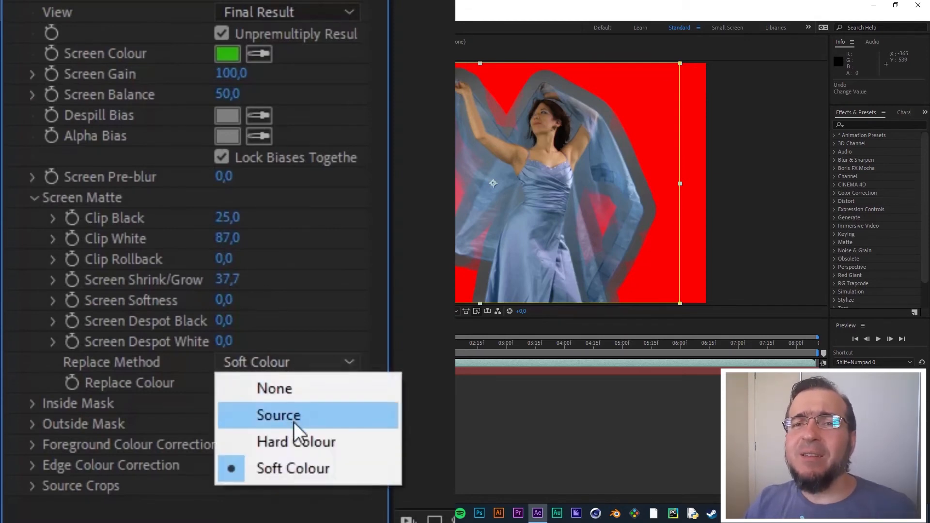
pyautogui.click(296, 338)
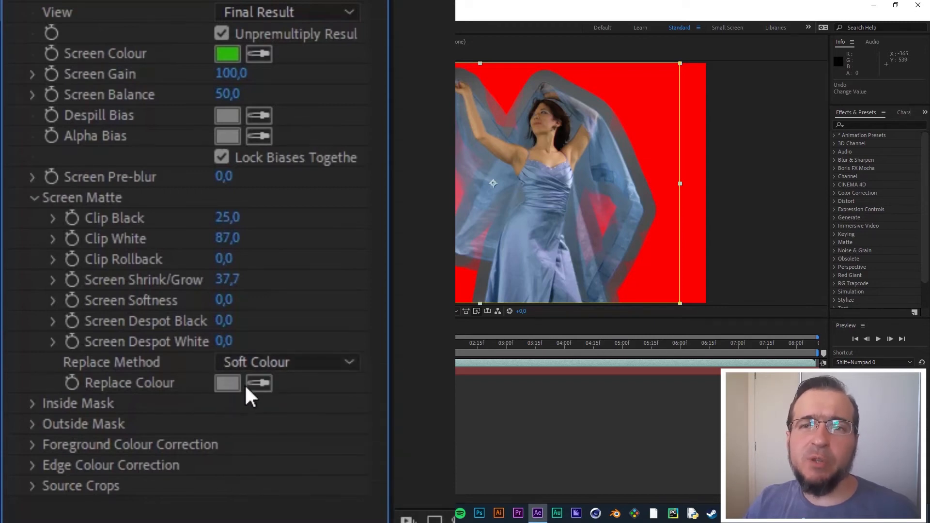
pyautogui.click(269, 362)
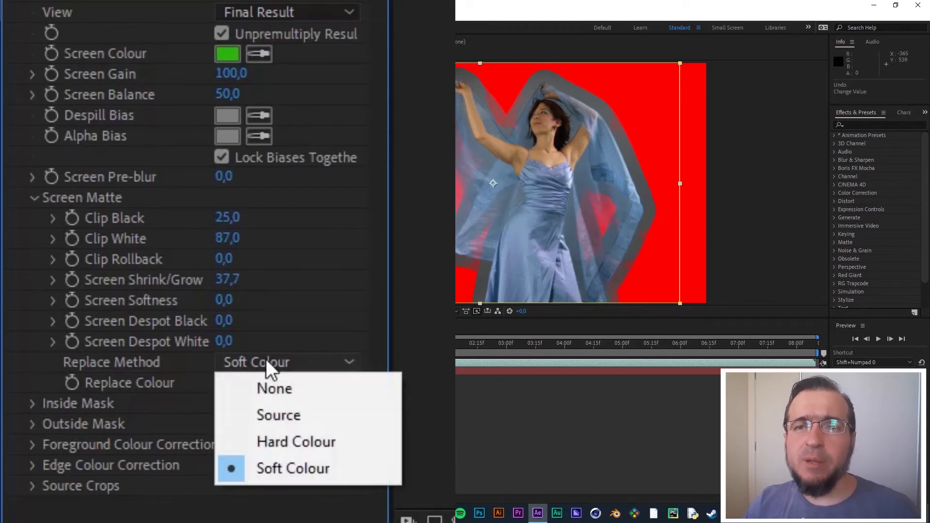
pyautogui.click(302, 469)
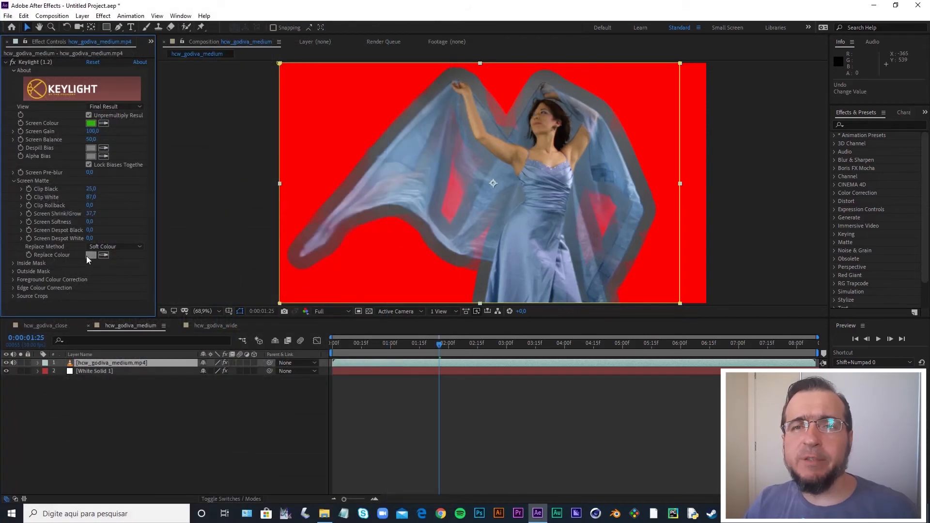
pyautogui.click(91, 255)
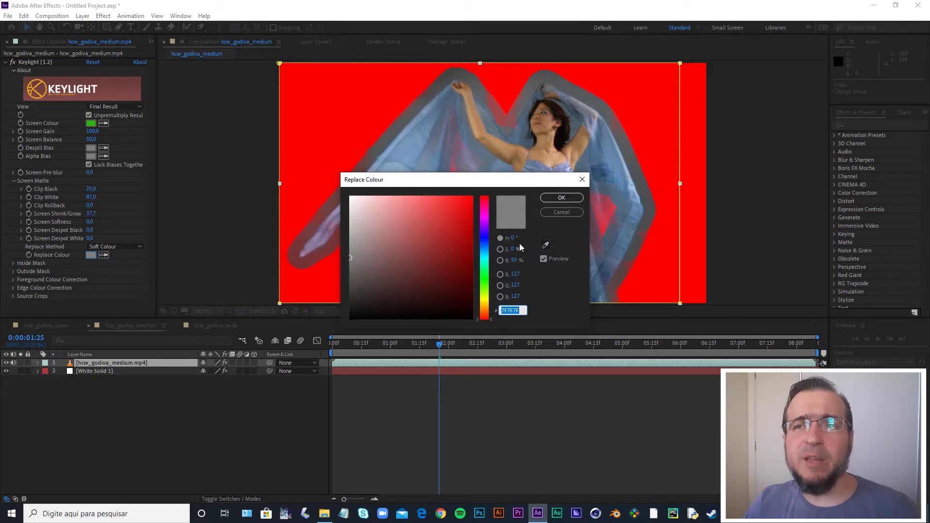
pyautogui.click(568, 212)
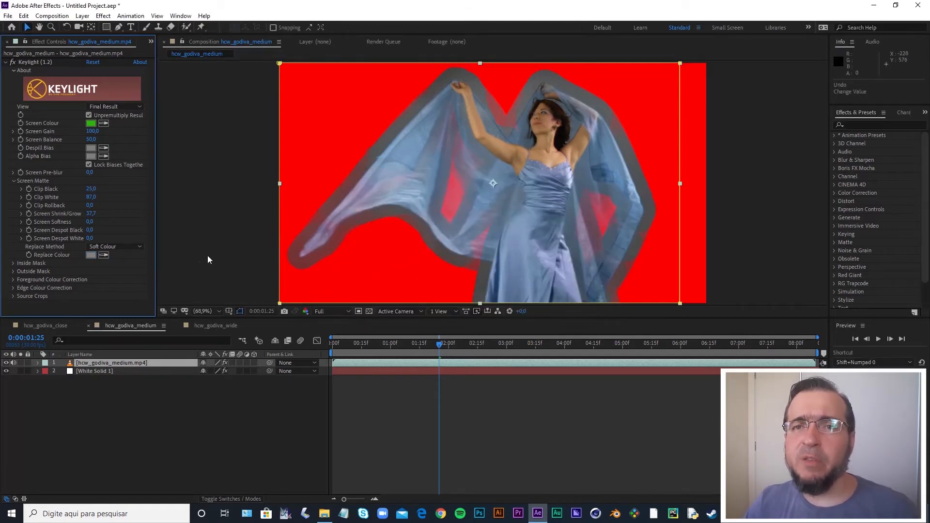
pyautogui.click(114, 246)
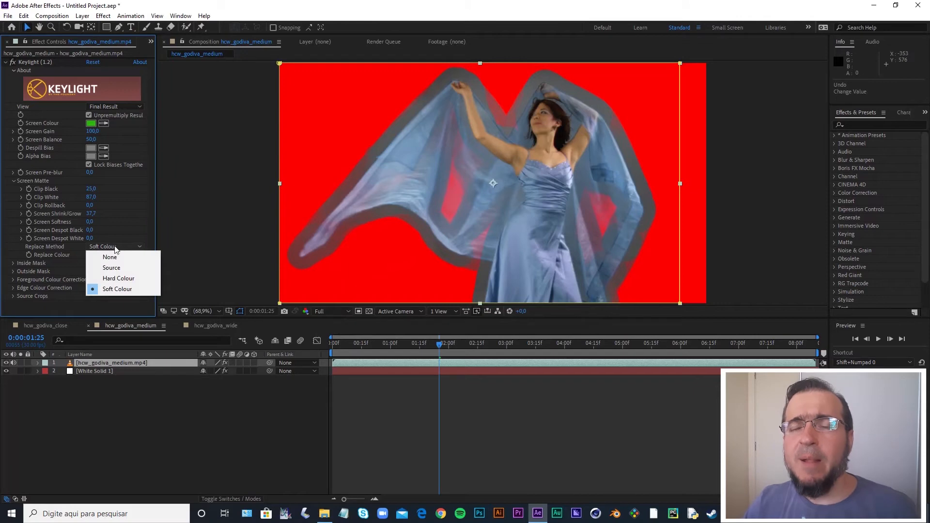
pyautogui.click(117, 278)
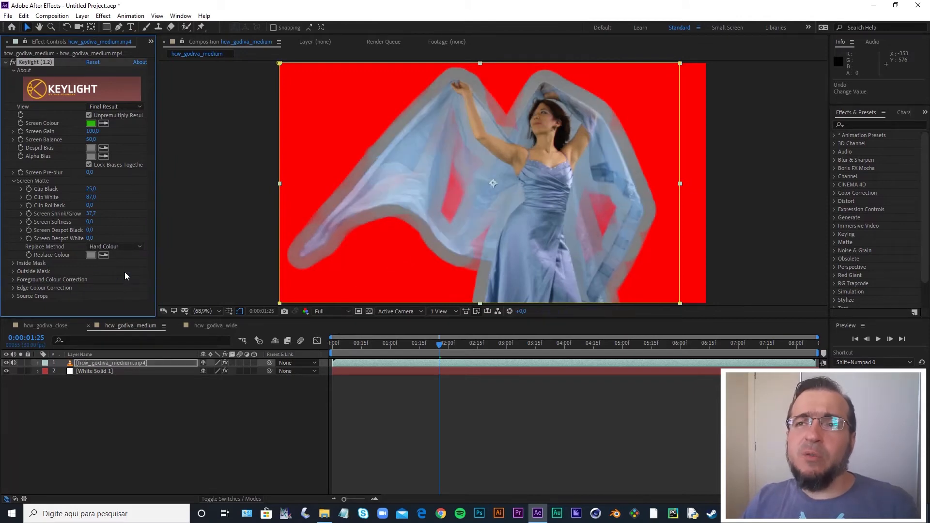
# Preview the Soft Colour Replace Method on the expanded matte, and switch the Replace Method to Source.
pyautogui.click(120, 246)
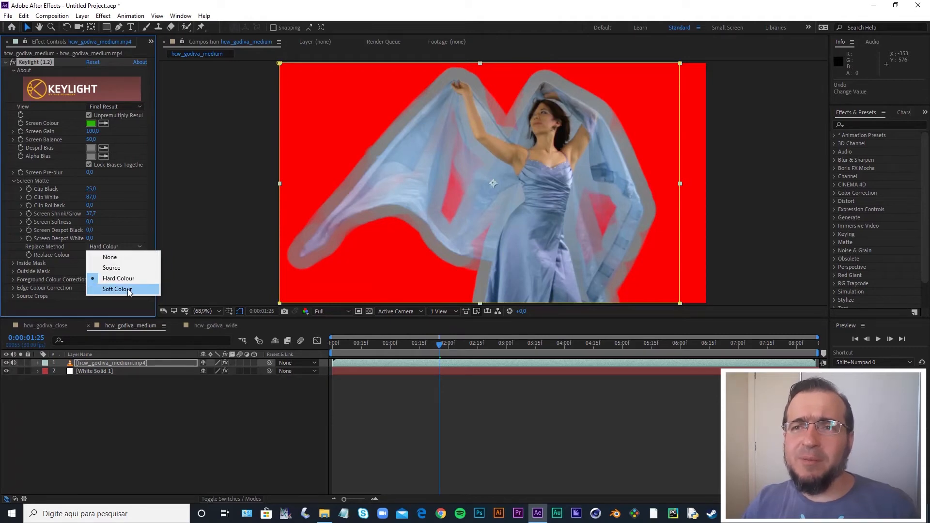
pyautogui.click(127, 289)
pyautogui.click(132, 248)
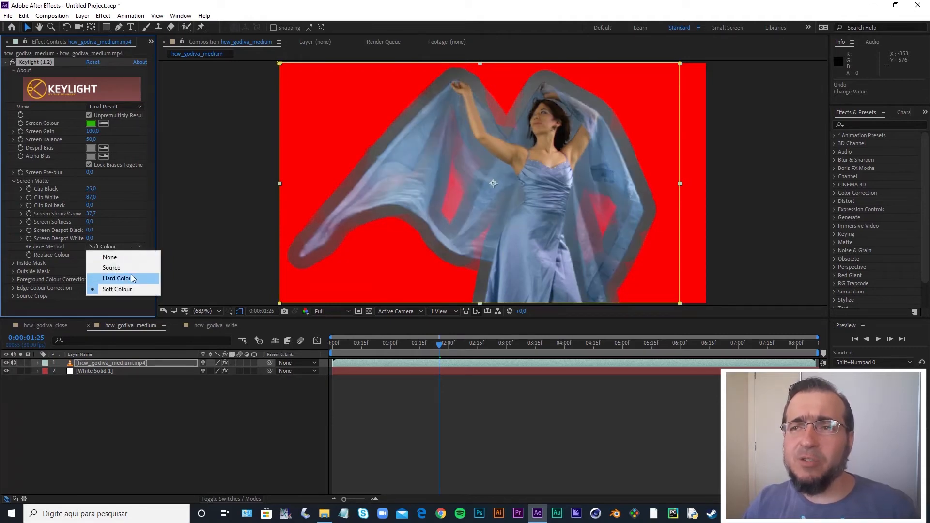
pyautogui.click(120, 269)
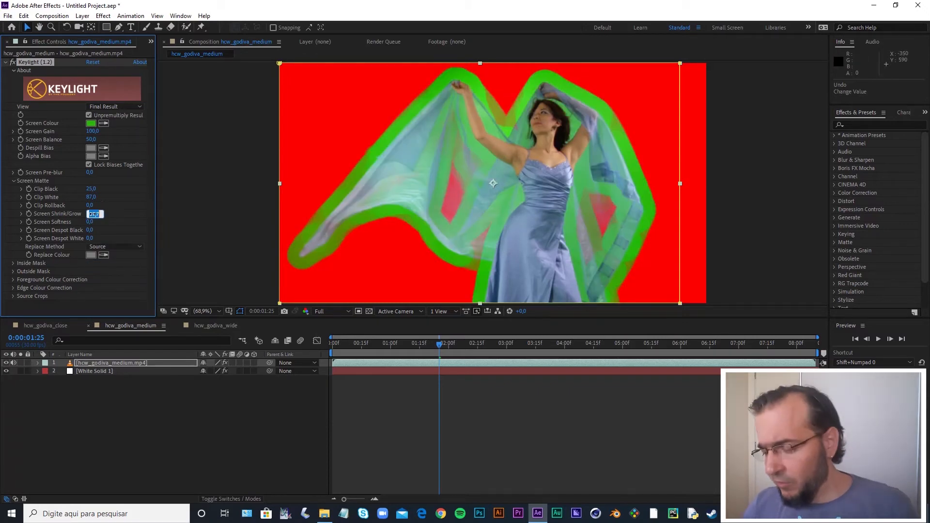
# Reset Screen Shrink/Grow to 0 and set the Screen Matte's Replace Method to Soft Colour.
pyautogui.click(90, 213)
pyautogui.write('0')
pyautogui.press('Return')
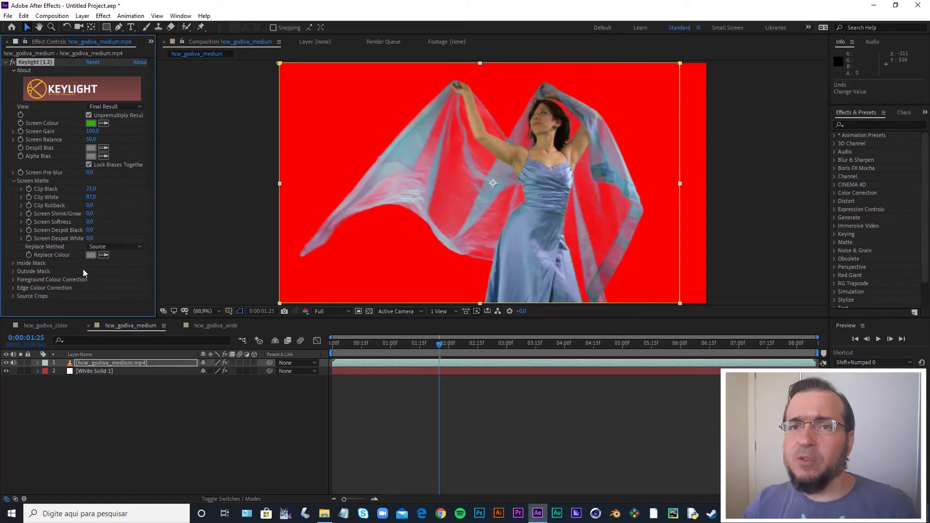
pyautogui.click(109, 246)
pyautogui.click(116, 288)
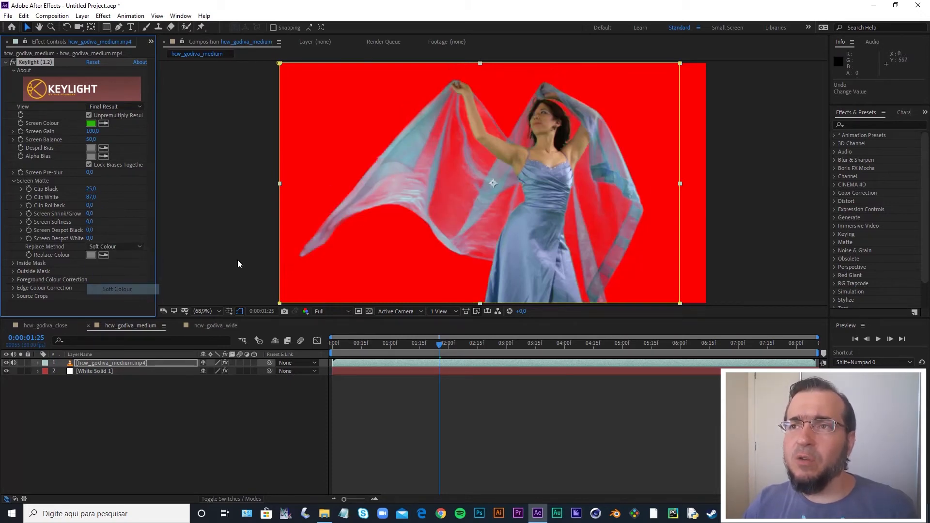
# Compare the Source and Soft Colour replace methods on the veil at 100% magnification, ending on Soft Colour at 0:00:01:19.
pyautogui.press('z')
pyautogui.click(549, 174)
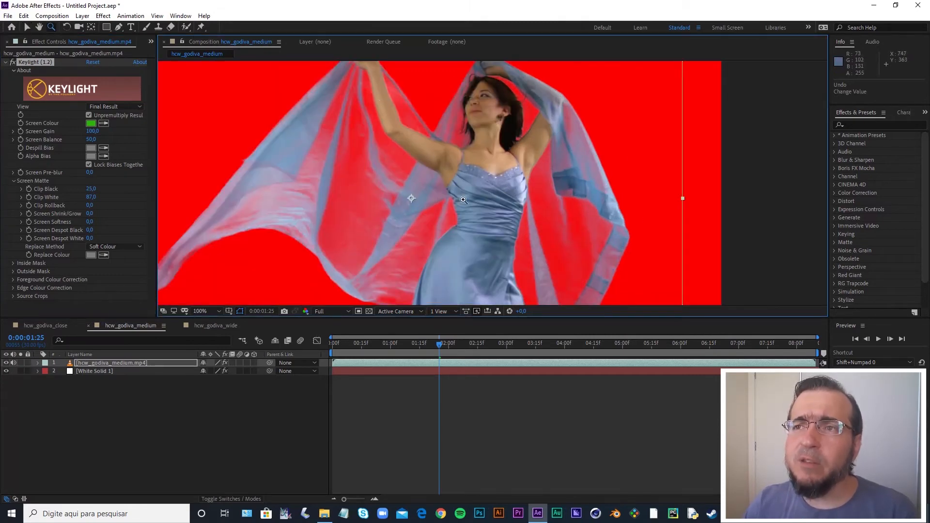
pyautogui.click(119, 245)
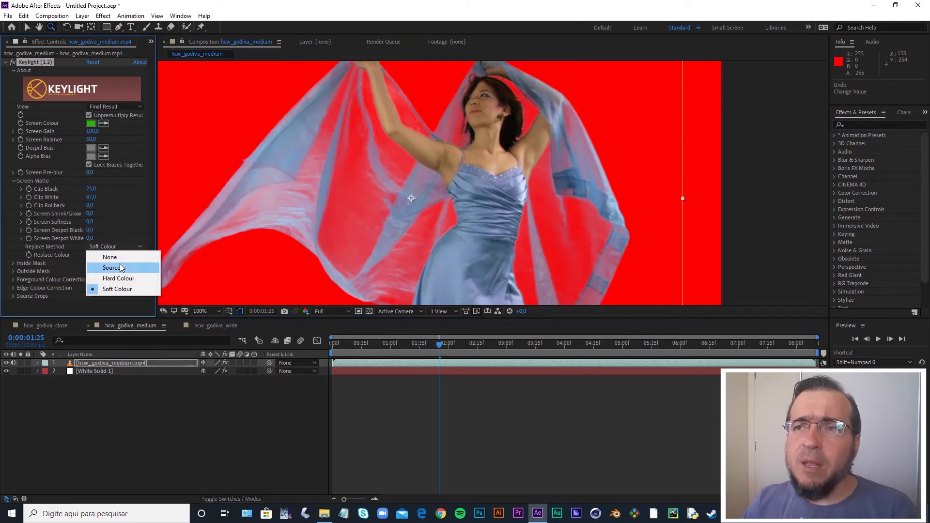
pyautogui.click(120, 268)
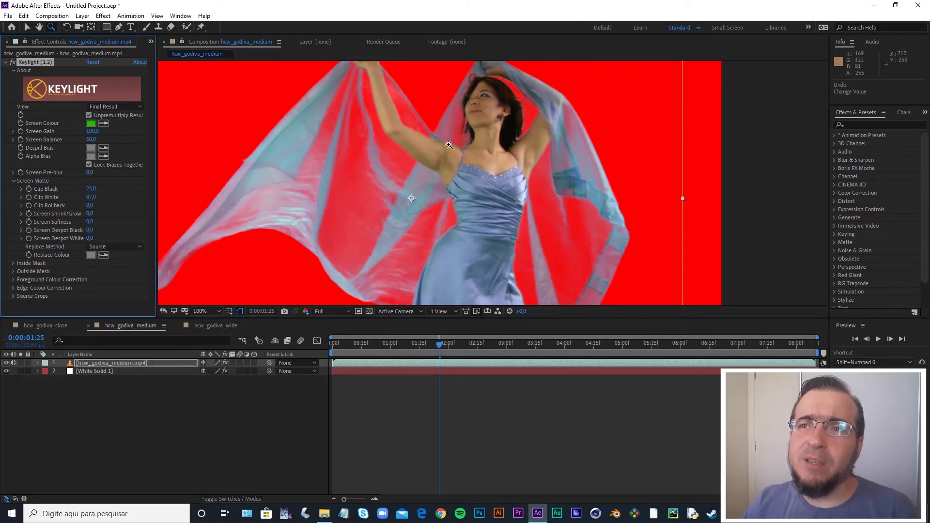
pyautogui.click(113, 247)
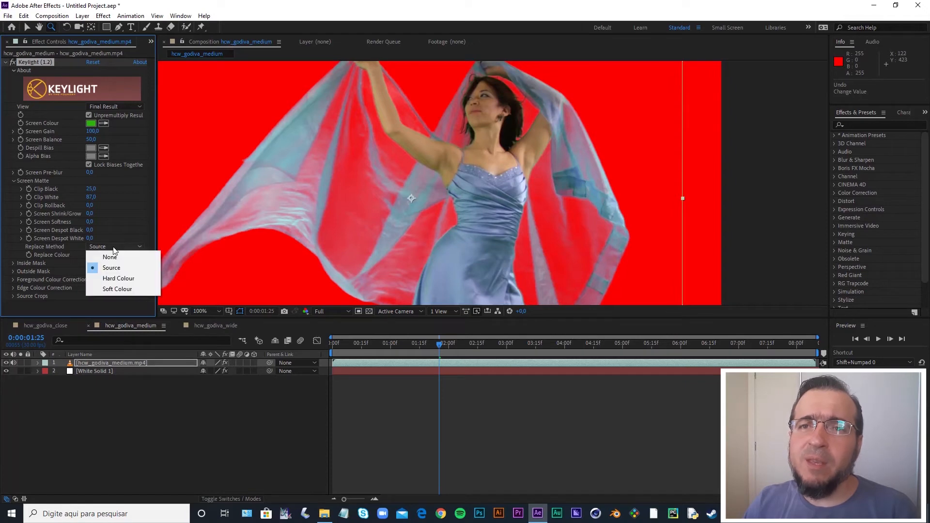
pyautogui.click(119, 289)
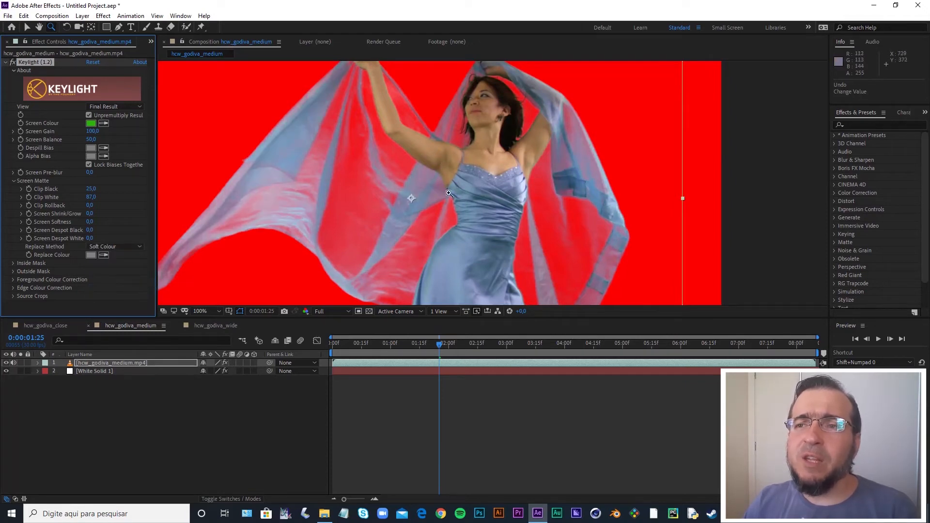
pyautogui.moveTo(439, 348)
pyautogui.mouseDown()
pyautogui.moveTo(481, 352)
pyautogui.moveTo(427, 344)
pyautogui.mouseUp()
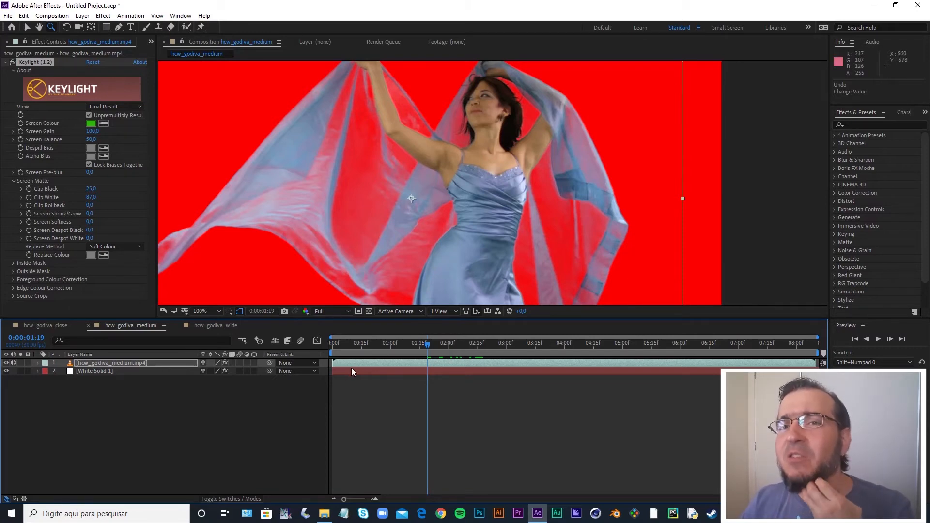
# Lower the Screen Matte's Clip White to 84 with Replace Method on Source, and return the method to Soft Colour.
pyautogui.click(107, 247)
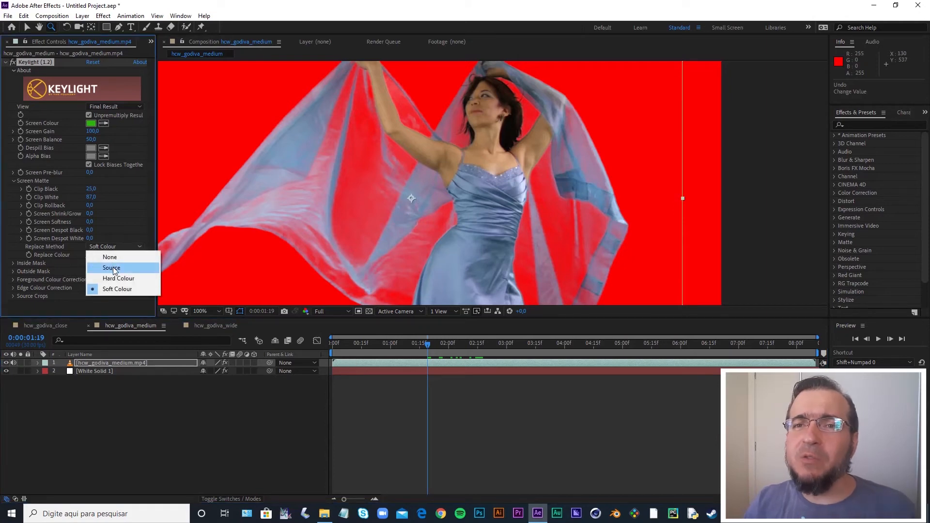
pyautogui.click(112, 268)
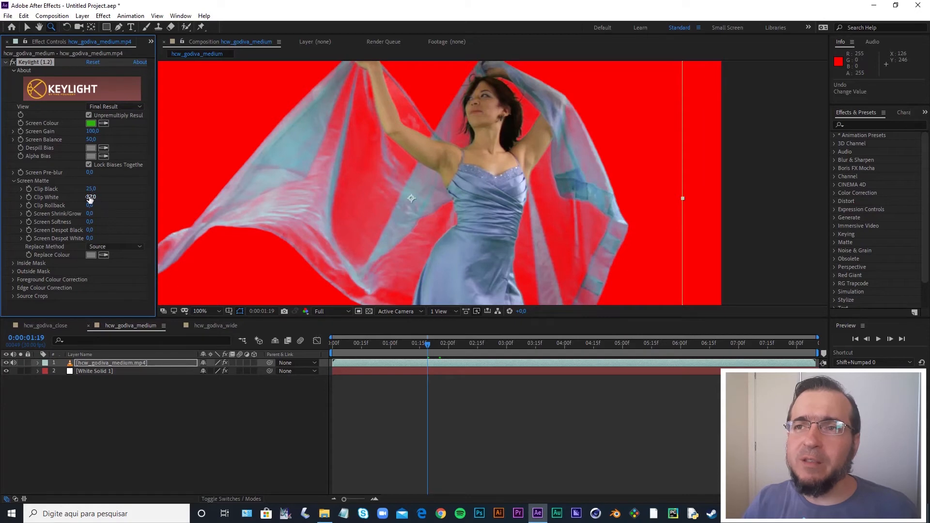
pyautogui.moveTo(89, 199); pyautogui.dragTo(121, 196)
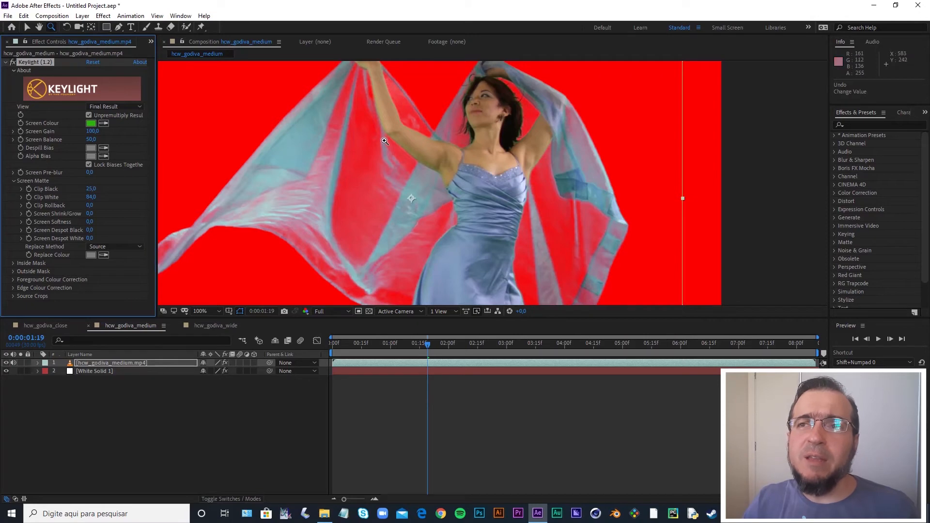
pyautogui.click(112, 246)
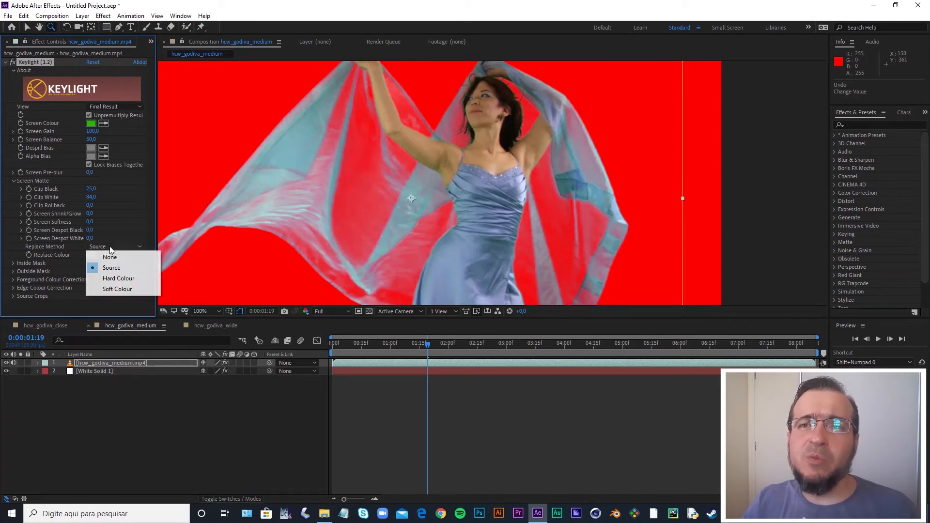
pyautogui.click(116, 290)
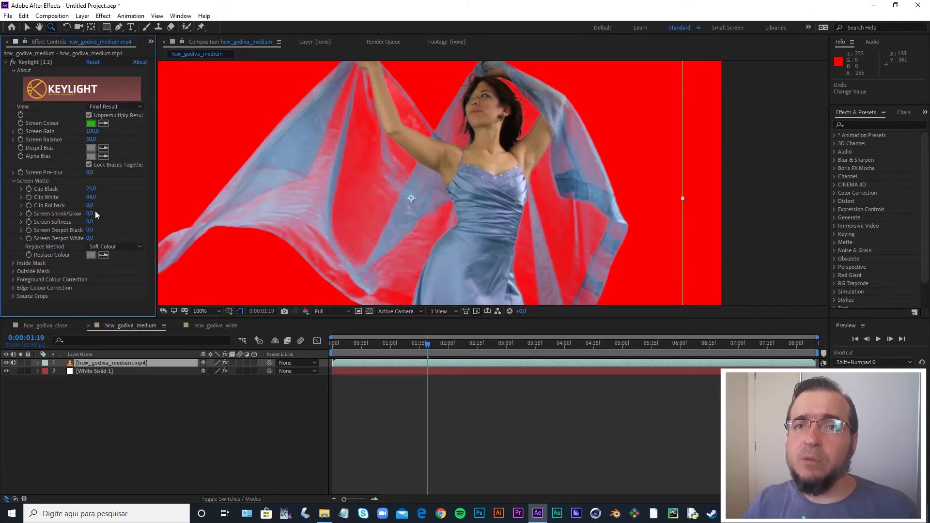
# Try growing the matte with Screen Shrink/Grow and blurring its edges with Screen Softness up to 42, and return both to 0.
pyautogui.moveTo(95, 214); pyautogui.dragTo(124, 215)
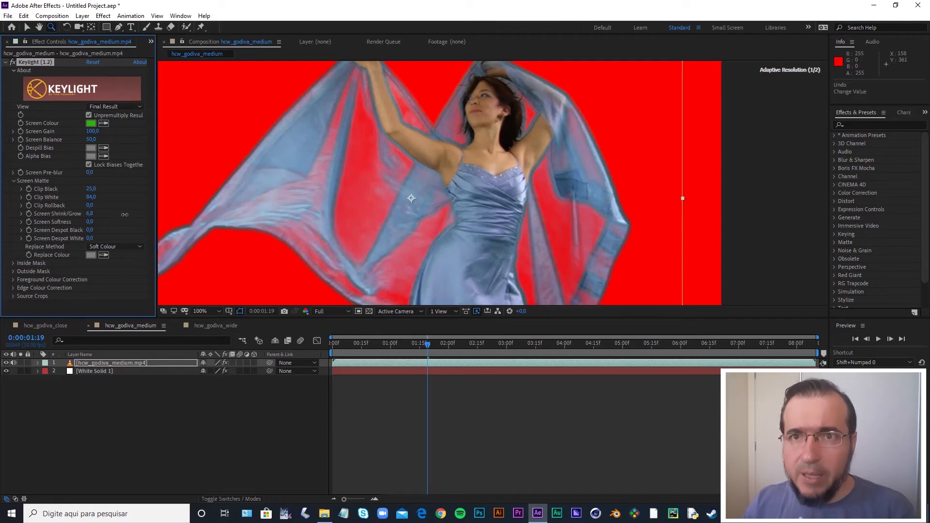
pyautogui.moveTo(90, 222); pyautogui.dragTo(119, 222)
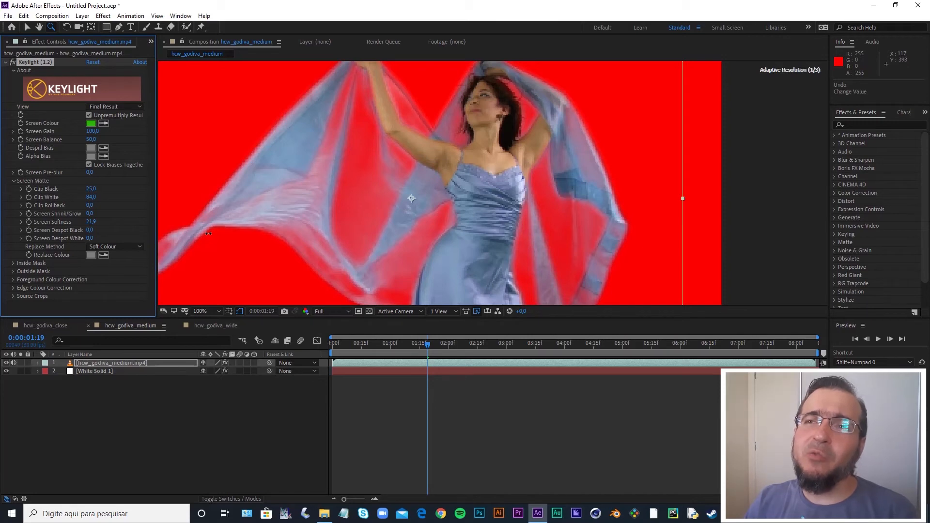
pyautogui.moveTo(208, 233); pyautogui.dragTo(570, 95)
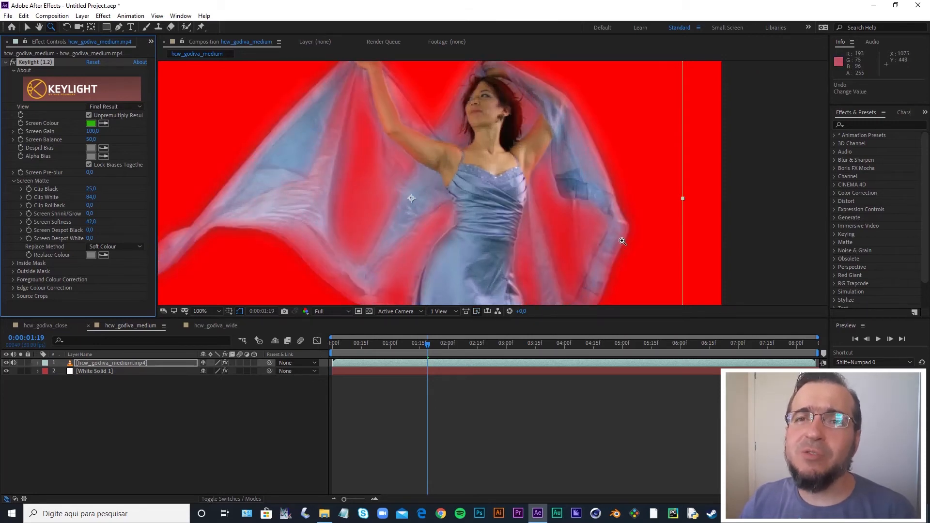
pyautogui.moveTo(90, 222); pyautogui.dragTo(83, 223)
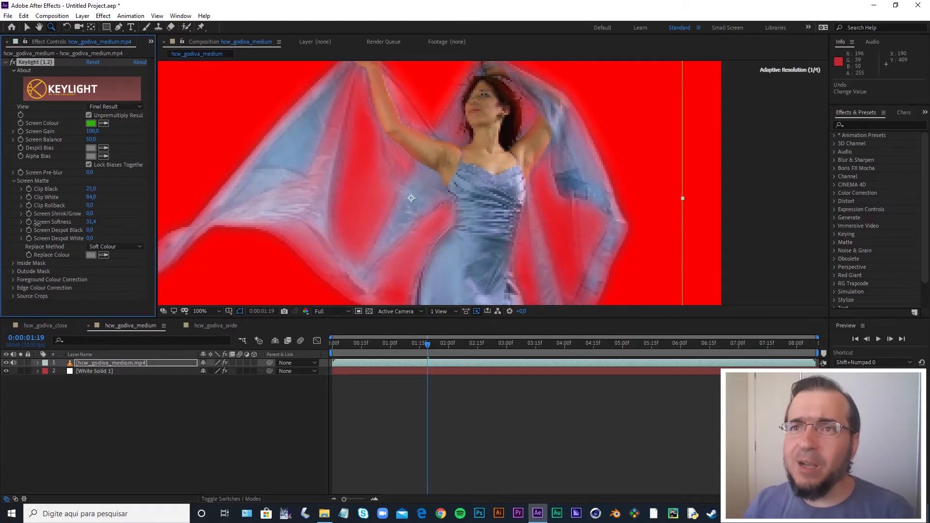
pyautogui.moveTo(36, 223); pyautogui.dragTo(25, 224)
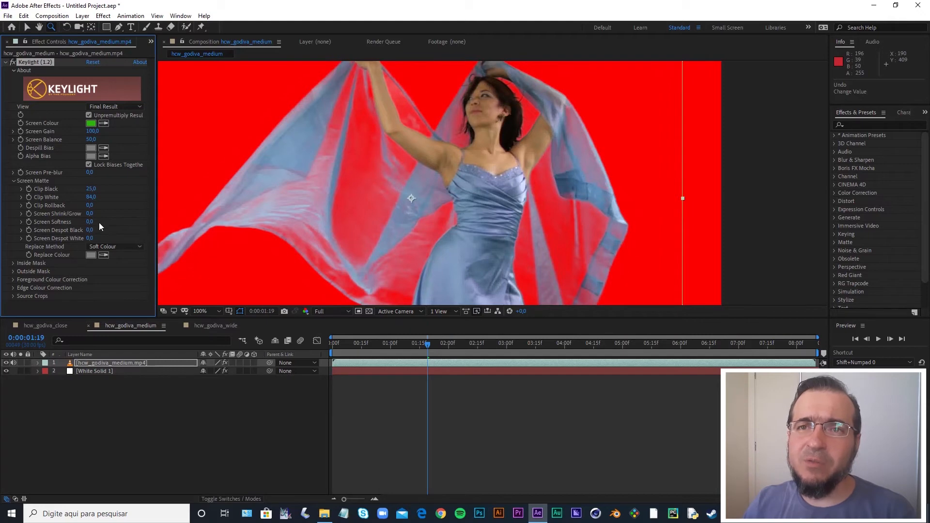
# Try a Screen Softness of 16.1 on the matte, and set it back to 0.
pyautogui.moveTo(90, 222); pyautogui.dragTo(146, 227)
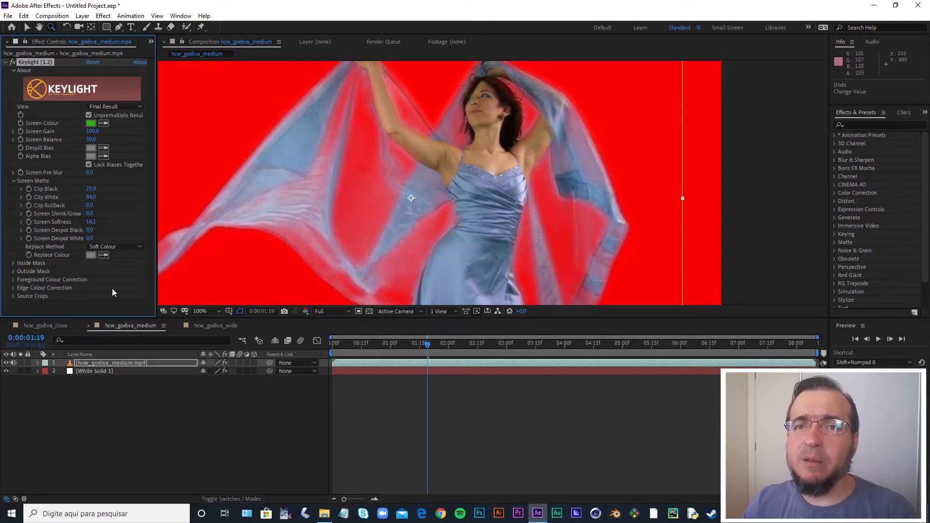
pyautogui.click(91, 223)
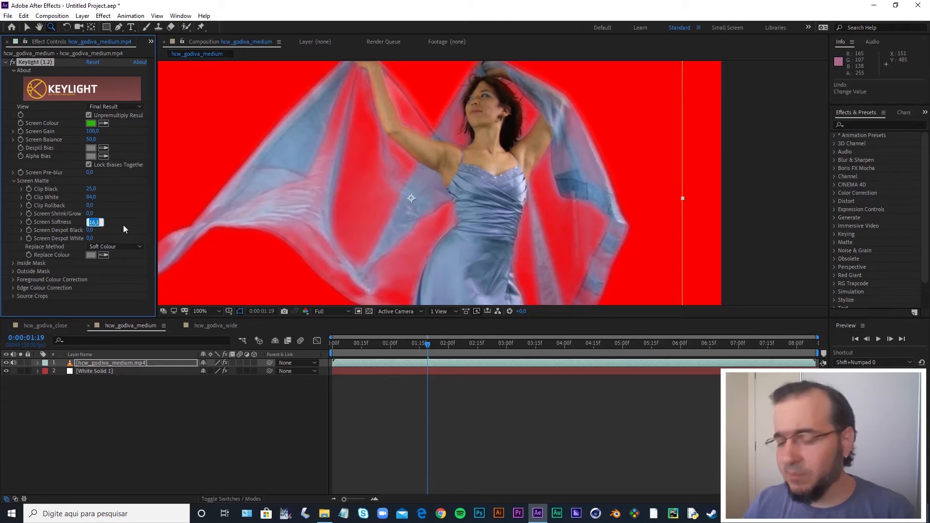
pyautogui.write('0')
pyautogui.press('Return')
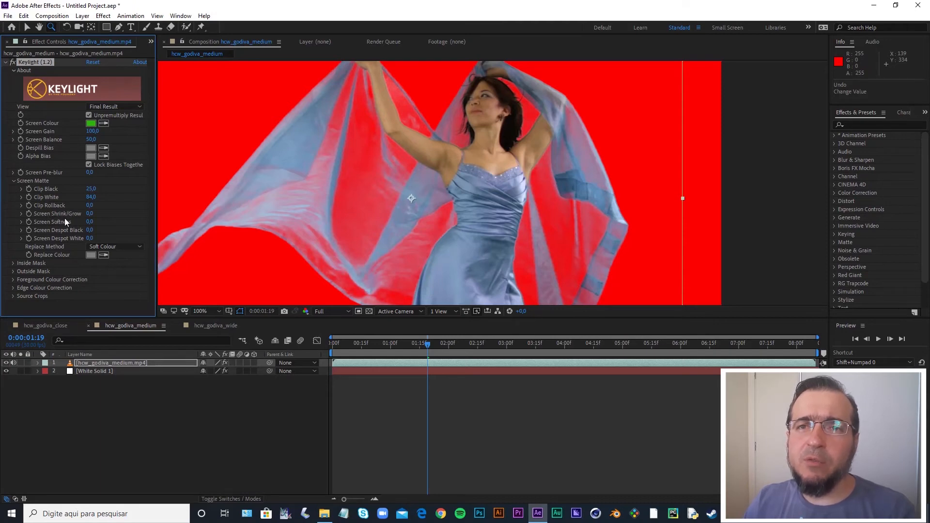
# Check the veil's colour once more with Replace Method on Source, and restore Soft Colour.
pyautogui.doubleClick(52, 246)
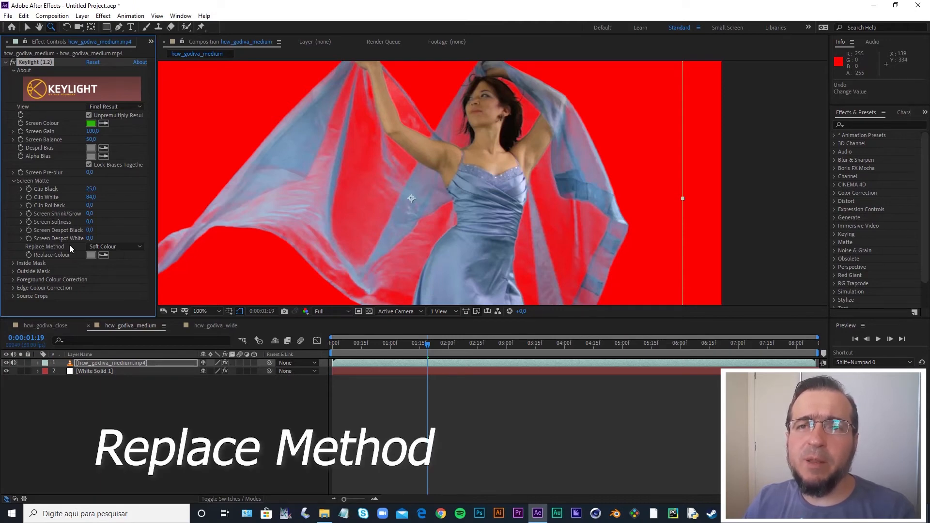
pyautogui.click(135, 249)
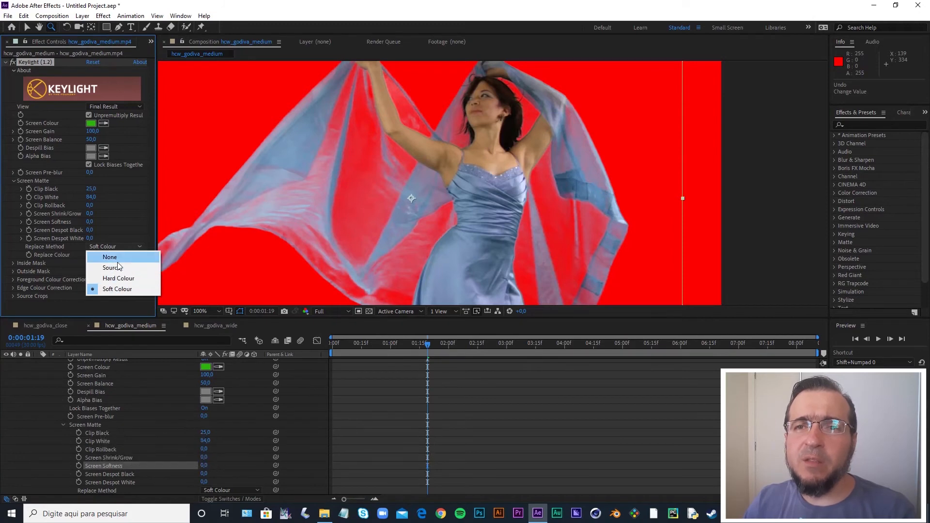
pyautogui.click(118, 269)
pyautogui.click(112, 247)
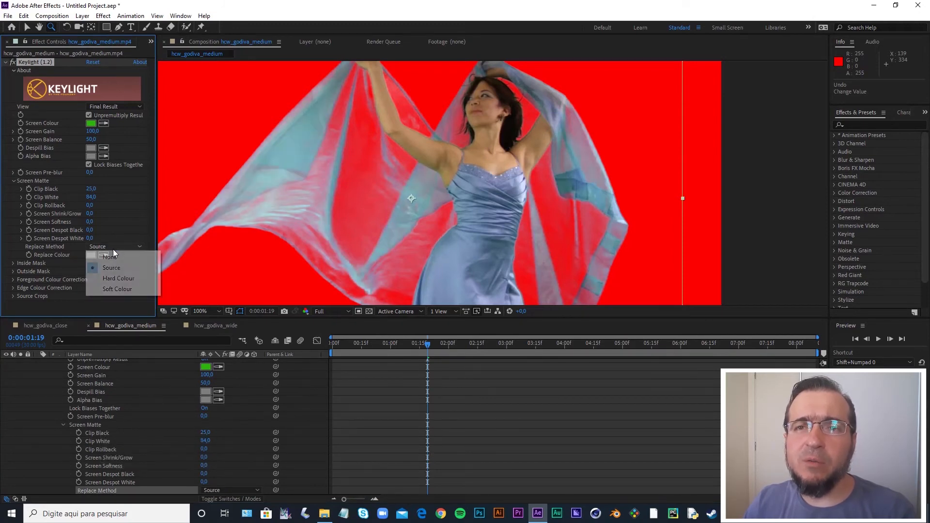
pyautogui.click(117, 290)
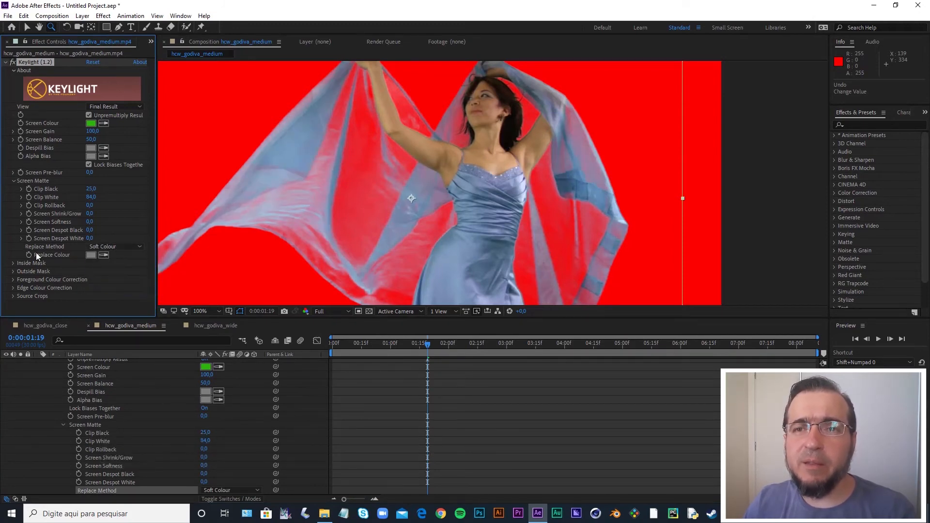
# Collapse the medium clip's Keylight properties in the timeline and move the current time to 0:00:00:23.
pyautogui.click(63, 424)
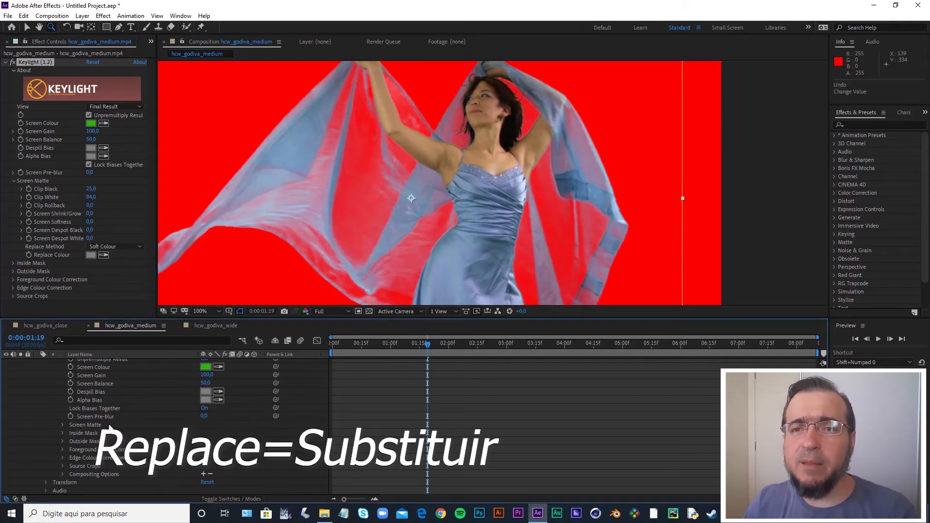
pyautogui.scroll(2, 88, 409)
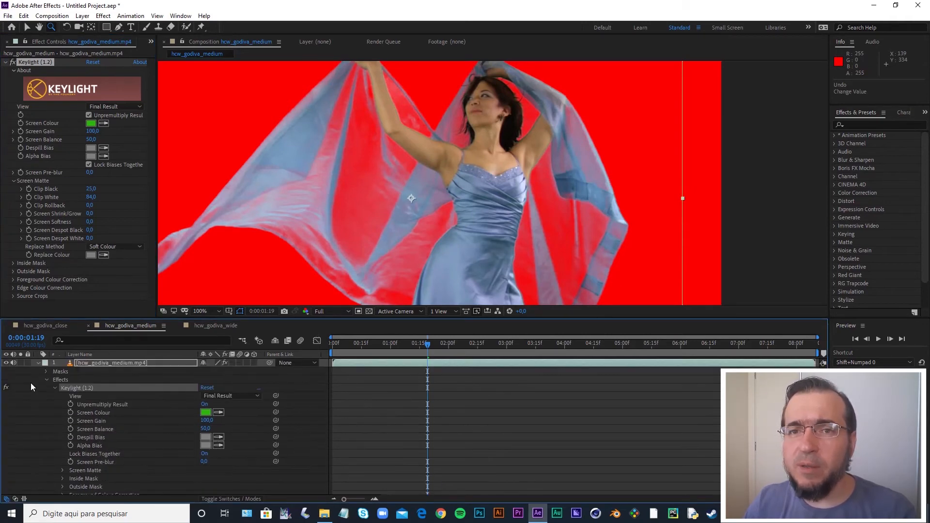
pyautogui.click(54, 388)
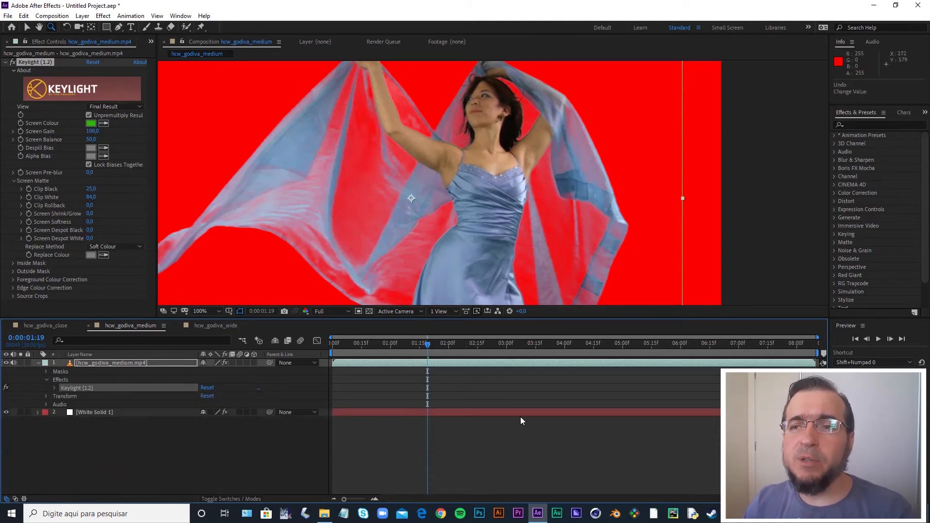
pyautogui.moveTo(422, 349); pyautogui.dragTo(377, 350)
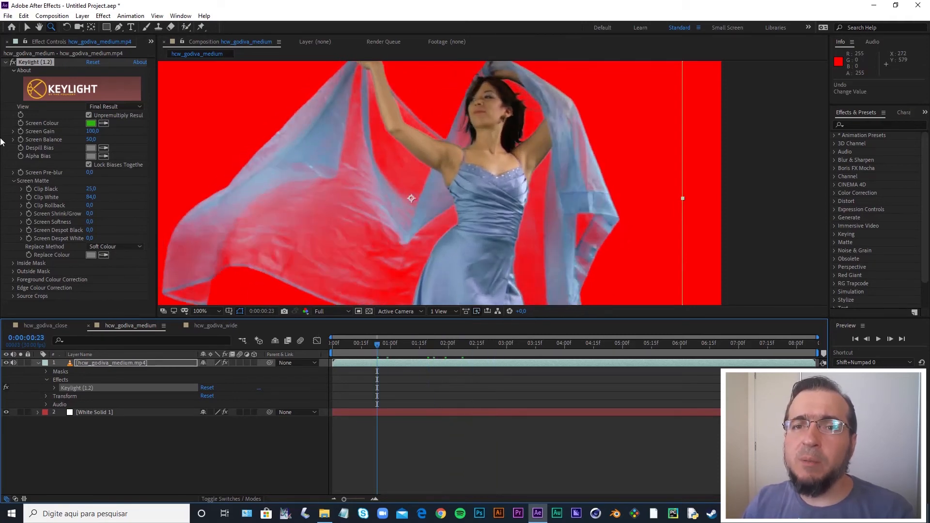
# Copy the village landscape image from hcw_godiva_close into hcw_godiva_medium, place it directly beneath the keyed clip, and scale it to about 63%.
pyautogui.click(44, 326)
pyautogui.click(110, 372)
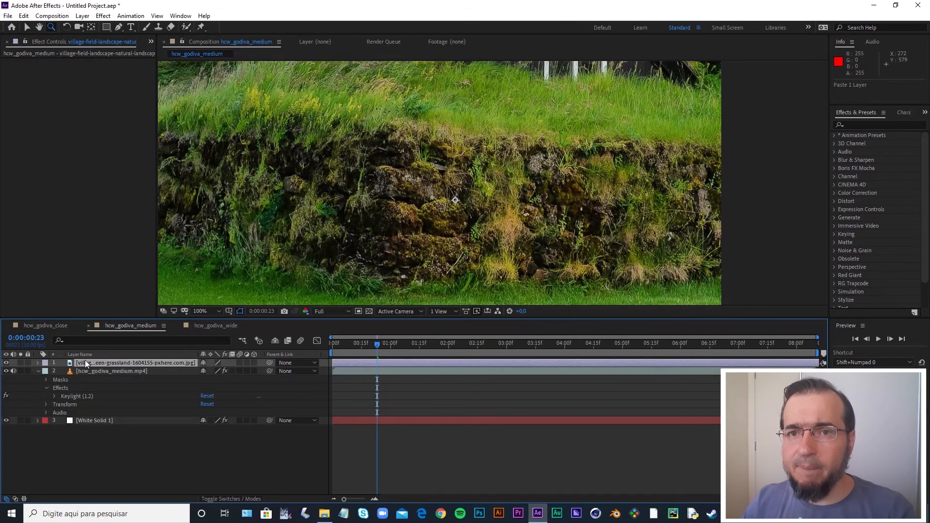
pyautogui.moveTo(85, 361); pyautogui.dragTo(92, 414)
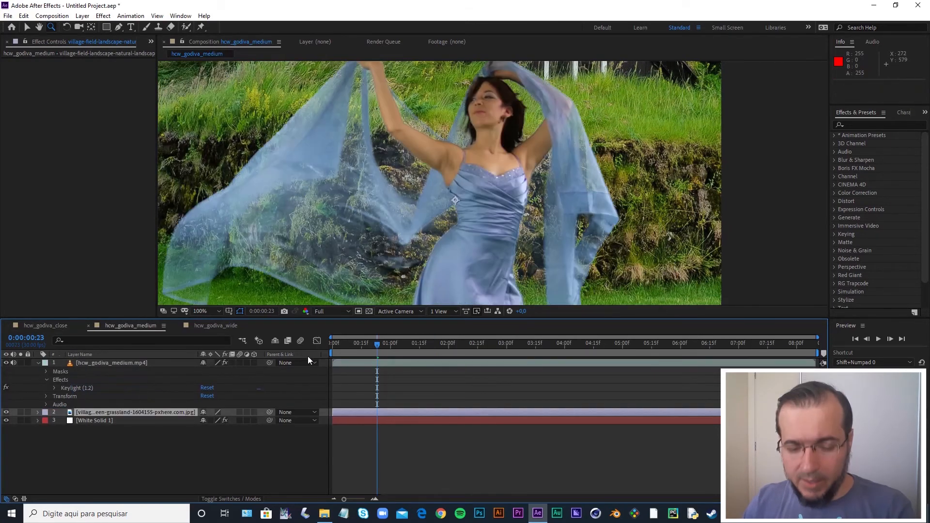
pyautogui.press('s')
pyautogui.moveTo(222, 423); pyautogui.dragTo(216, 421)
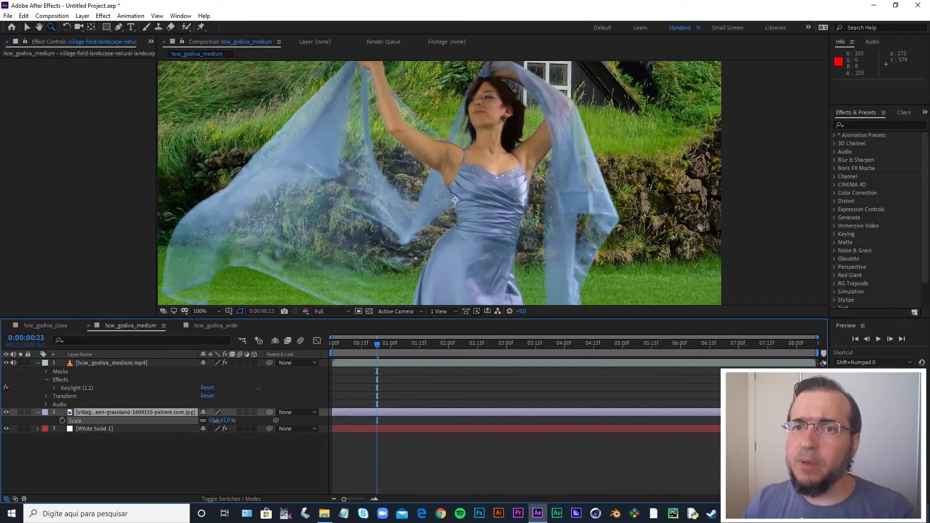
# Compare the background with hcw_godiva_close, scale the landscape in hcw_godiva_medium to about 73%, and nudge it slightly up and left.
pyautogui.click(45, 328)
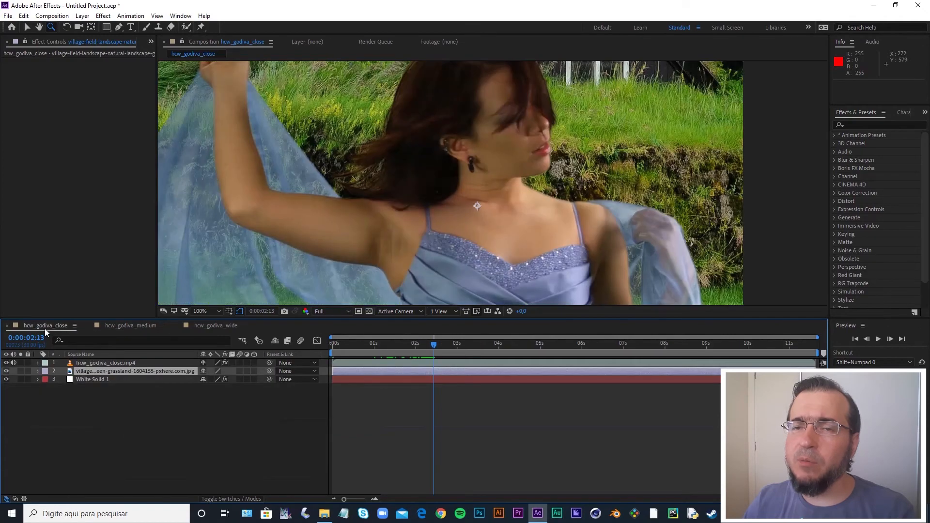
pyautogui.click(124, 323)
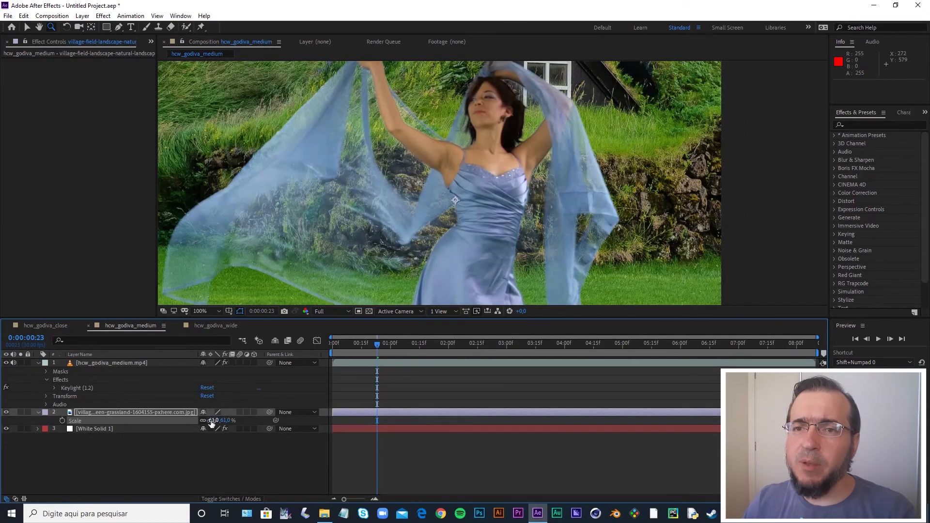
pyautogui.moveTo(225, 424); pyautogui.dragTo(229, 421)
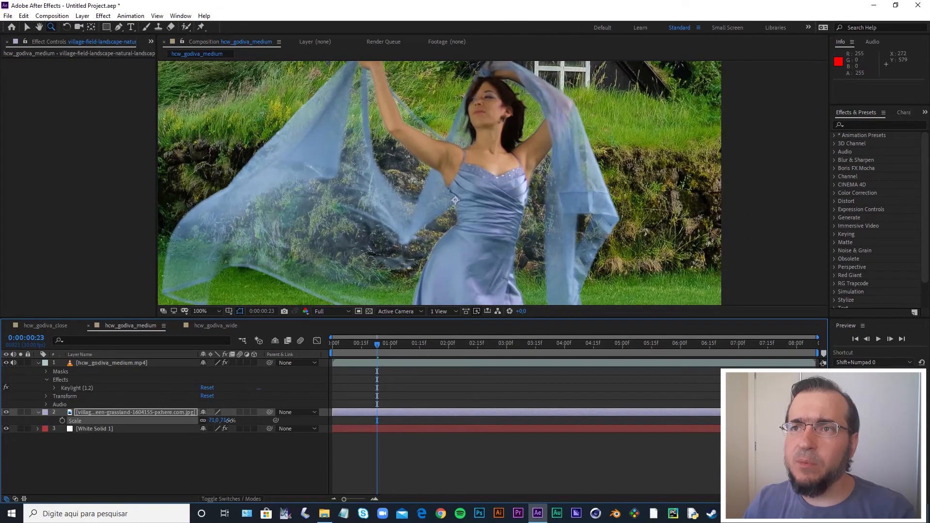
pyautogui.click(43, 325)
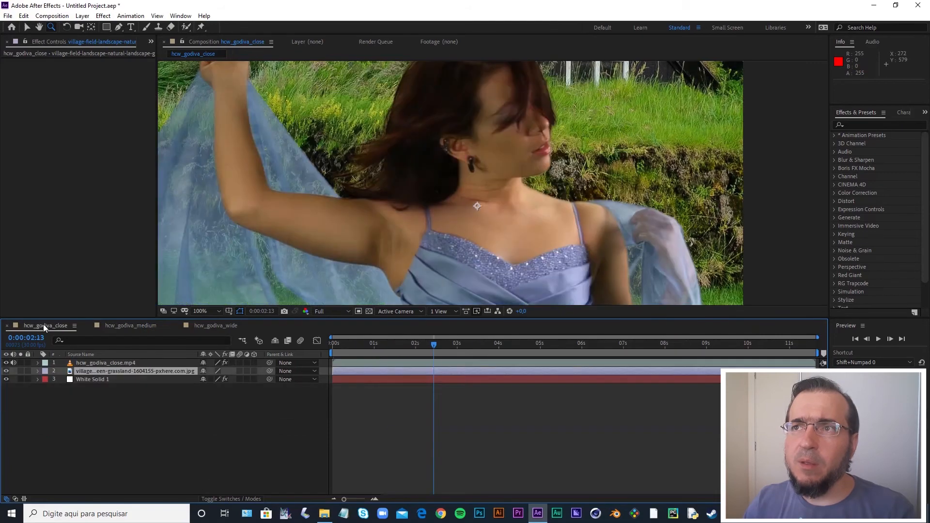
pyautogui.click(118, 323)
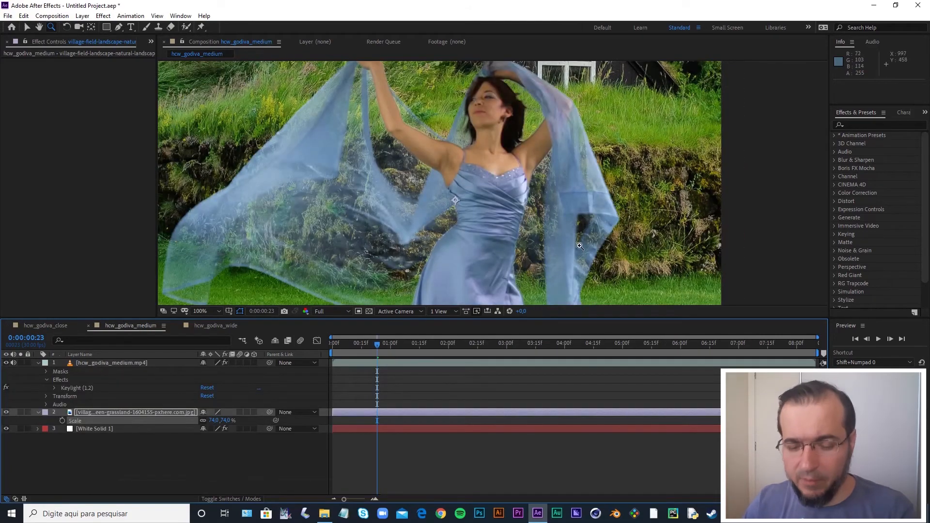
pyautogui.press('v')
pyautogui.moveTo(675, 240); pyautogui.dragTo(681, 242)
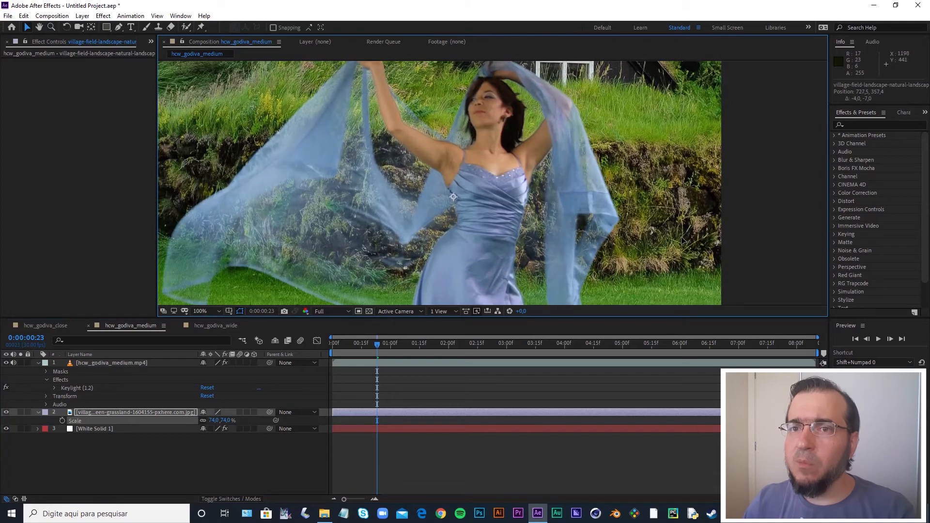
pyautogui.click(243, 485)
pyautogui.moveTo(229, 420); pyautogui.dragTo(231, 420)
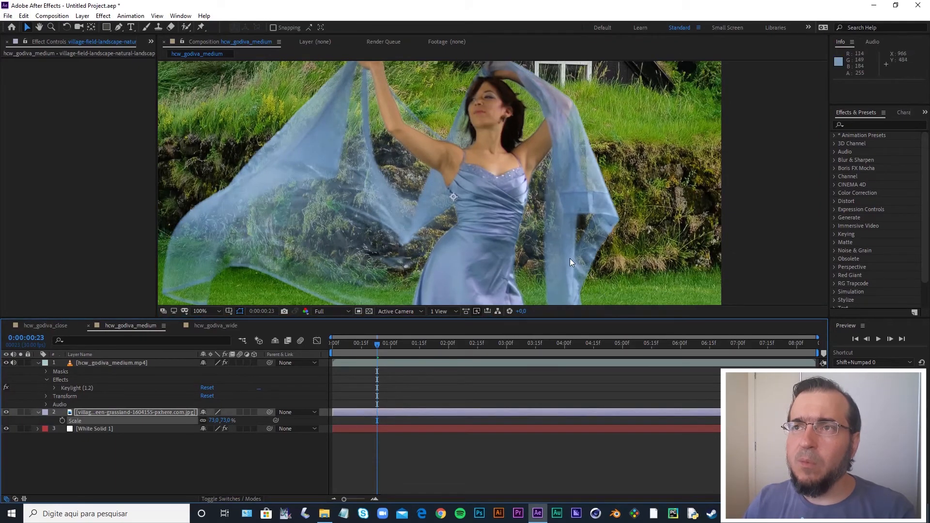
# Open the hcw_godiva_wide composition, activate the Pen tool for its clip, and preview the dancer's movement from the first frame.
pyautogui.click(69, 325)
pyautogui.click(216, 327)
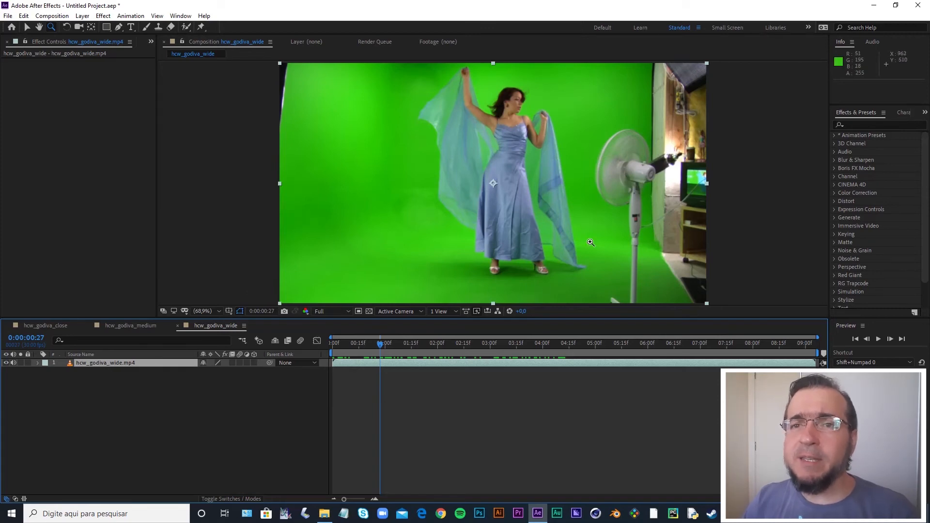
pyautogui.rightClick(111, 363)
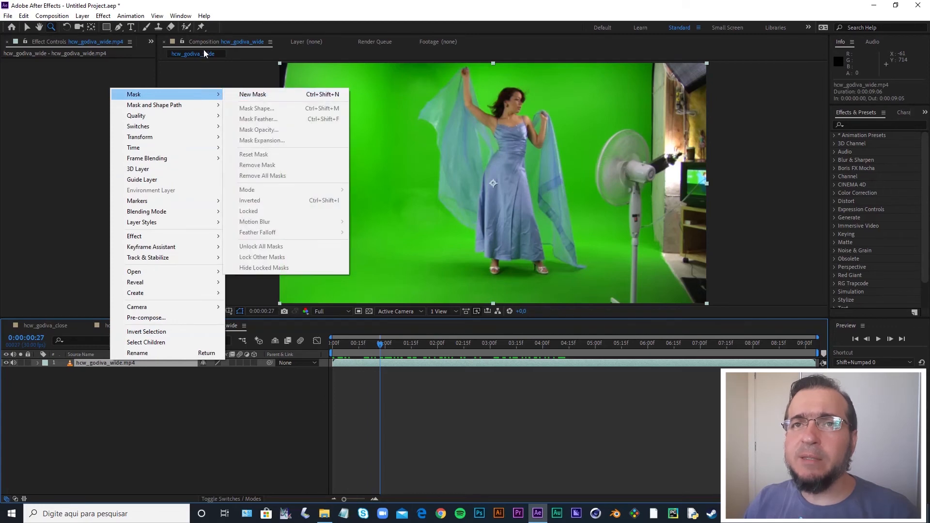
pyautogui.click(212, 7)
pyautogui.click(119, 27)
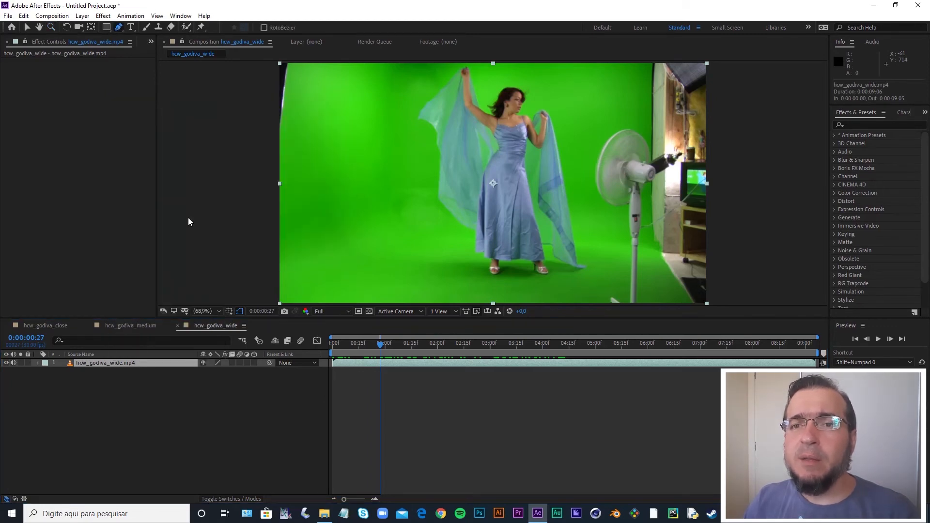
pyautogui.click(140, 368)
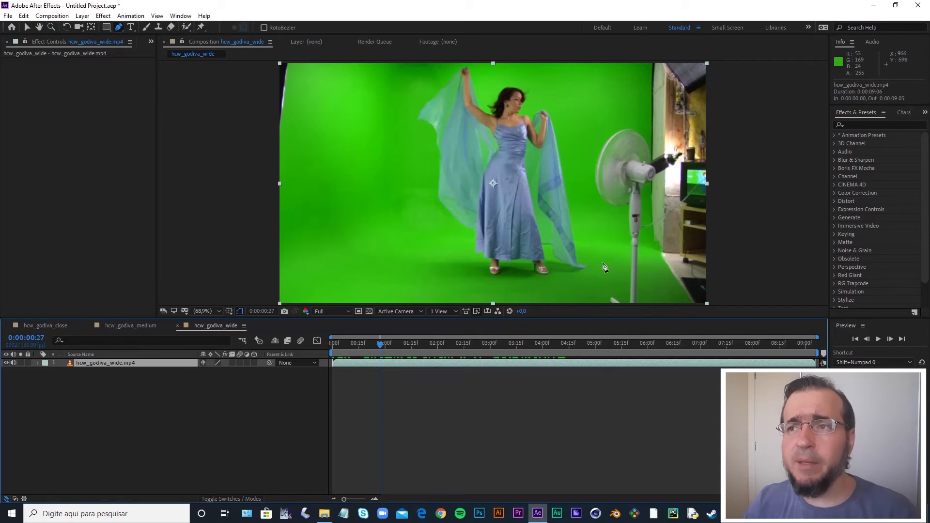
pyautogui.moveTo(411, 345); pyautogui.dragTo(332, 362)
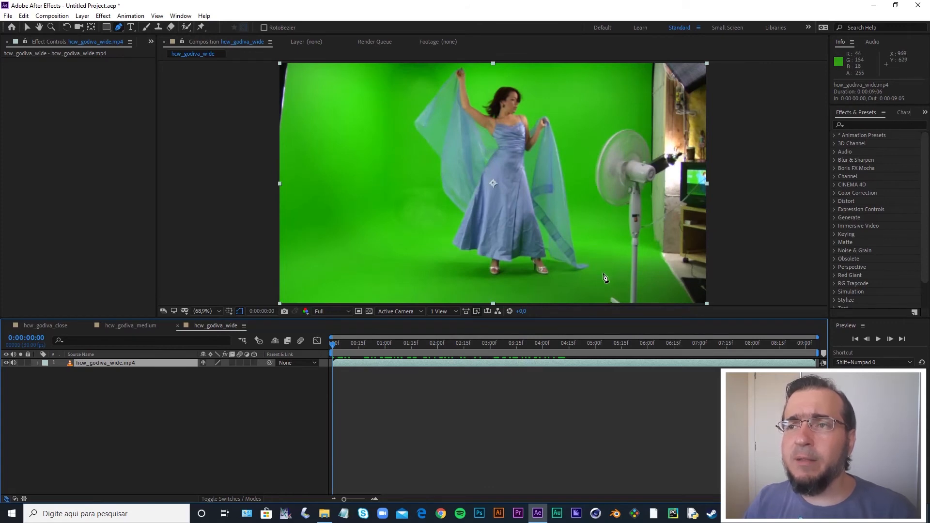
pyautogui.press('space')
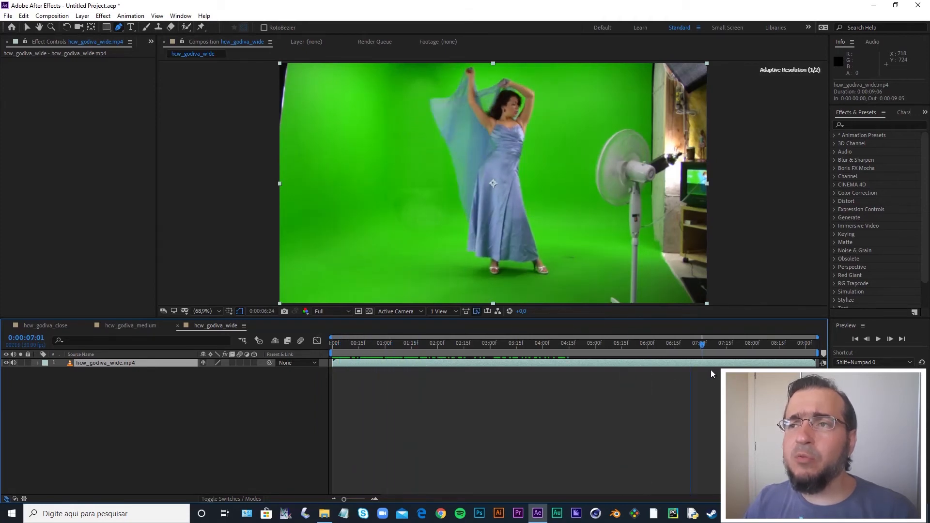
pyautogui.moveTo(498, 359); pyautogui.dragTo(404, 360)
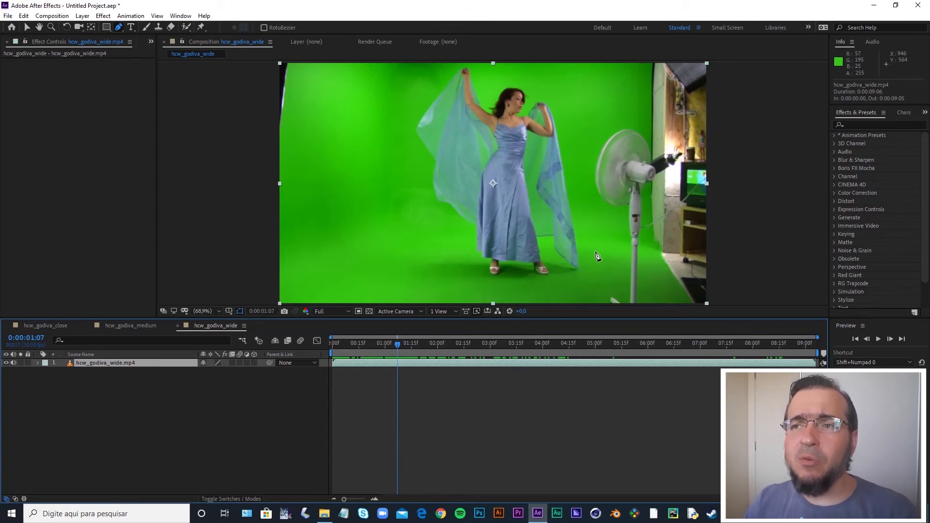
# Start a curved mask on the wide clip, running from beside the fan, under the dancer's feet, and up the green area left of her.
pyautogui.moveTo(596, 251); pyautogui.dragTo(594, 283)
pyautogui.moveTo(454, 290); pyautogui.dragTo(415, 284)
pyautogui.click(413, 284)
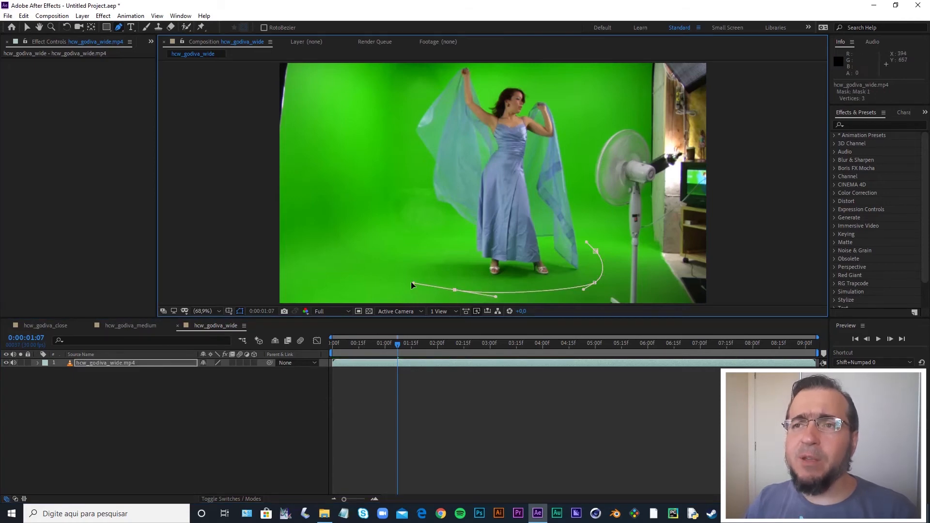
pyautogui.moveTo(376, 357); pyautogui.dragTo(331, 363)
pyautogui.moveTo(366, 202); pyautogui.dragTo(366, 183)
pyautogui.hotkey('ctrl', 'z')
pyautogui.click(374, 131)
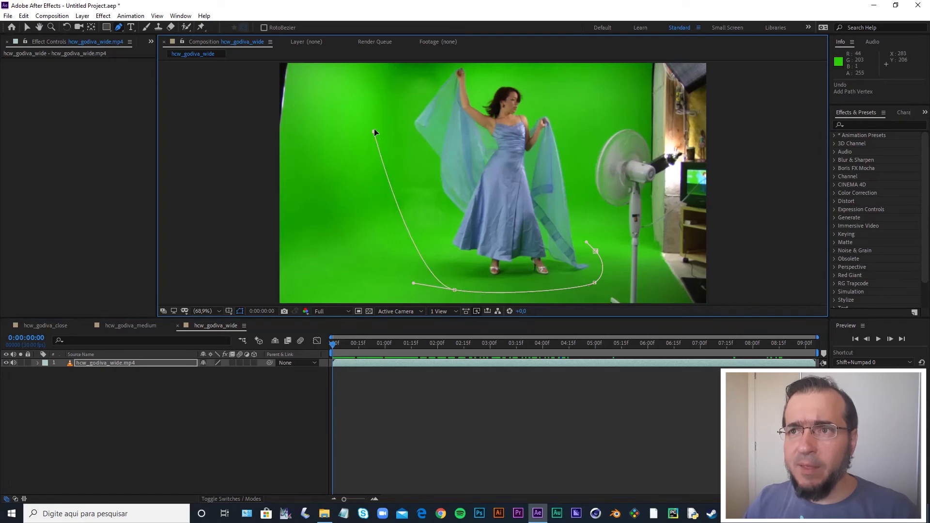
pyautogui.moveTo(374, 131); pyautogui.dragTo(376, 81)
pyautogui.moveTo(376, 70); pyautogui.dragTo(374, 71)
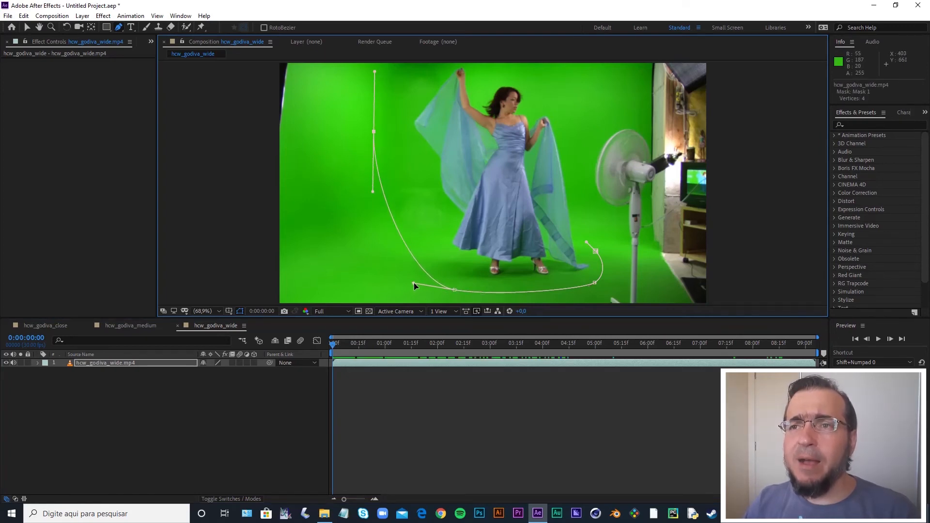
pyautogui.moveTo(414, 283); pyautogui.dragTo(382, 282)
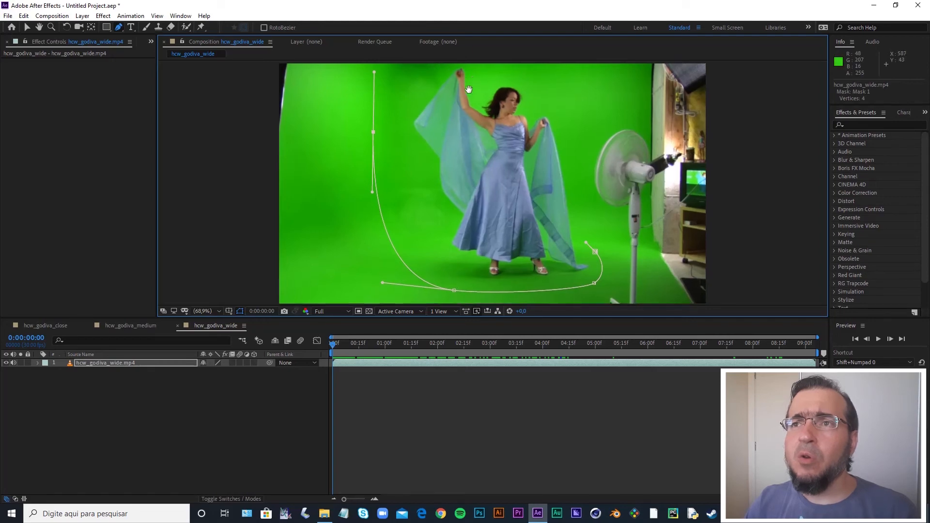
# Continue the mask above the dancer's raised hand and down between the veil and the fan, closing it at its starting point.
pyautogui.moveTo(469, 87); pyautogui.dragTo(454, 114)
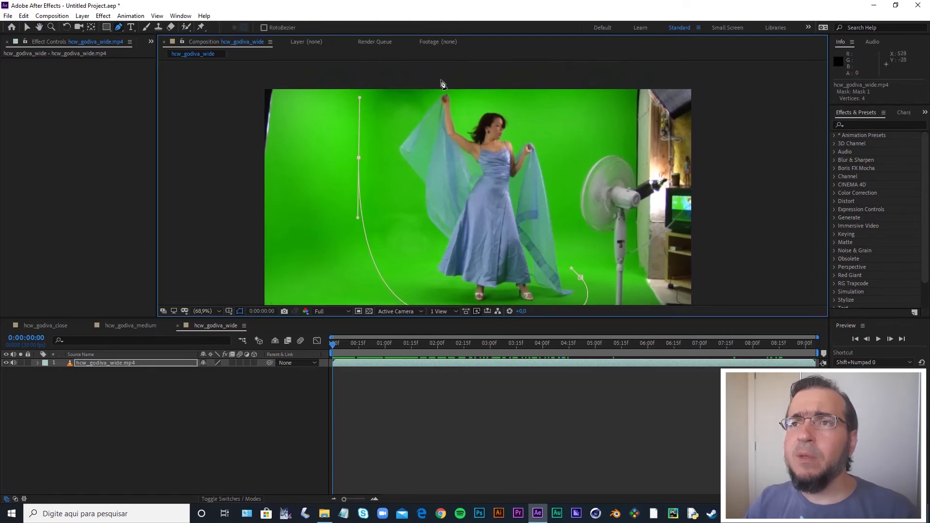
pyautogui.moveTo(440, 79); pyautogui.dragTo(479, 79)
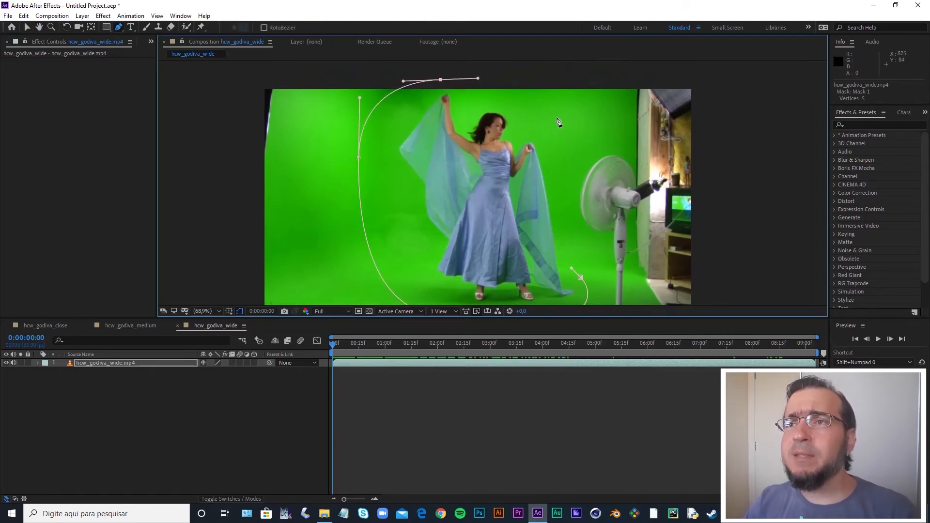
pyautogui.moveTo(555, 117); pyautogui.dragTo(564, 155)
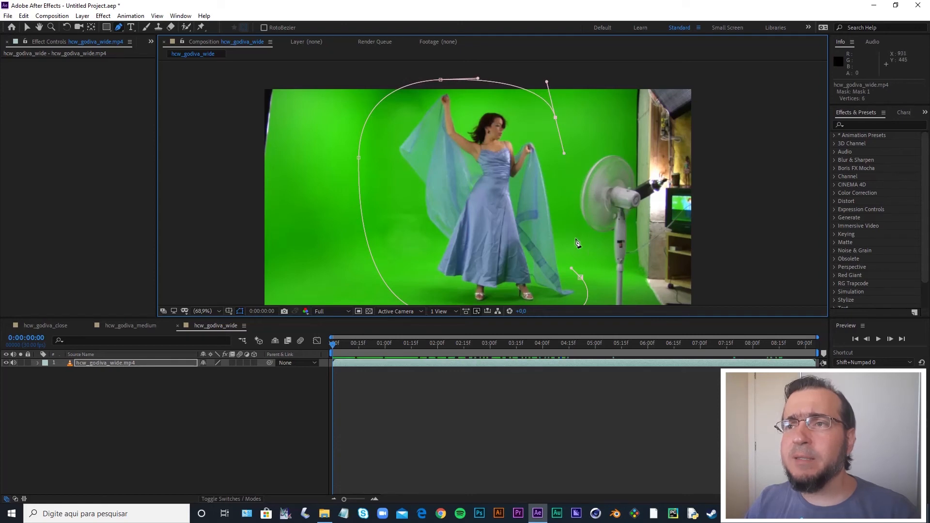
pyautogui.moveTo(569, 234); pyautogui.dragTo(574, 240)
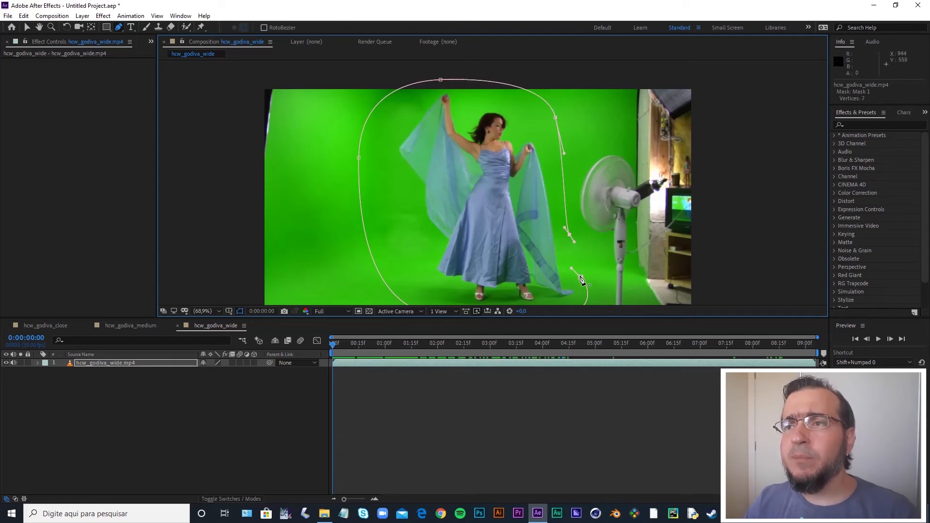
pyautogui.moveTo(580, 277); pyautogui.dragTo(589, 286)
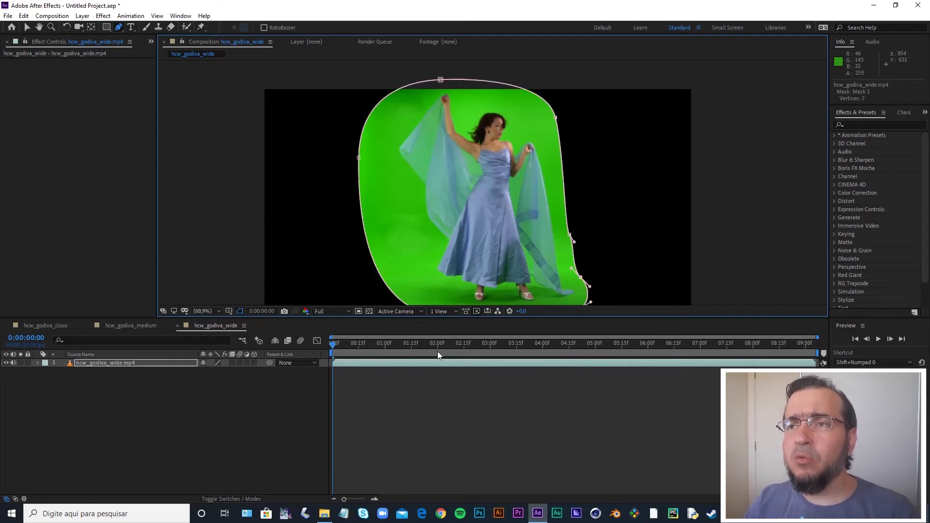
# Check the mask against the veil's movement, adjust its vertex between the veil and the fan, and return to the first frame.
pyautogui.moveTo(426, 348); pyautogui.dragTo(357, 357)
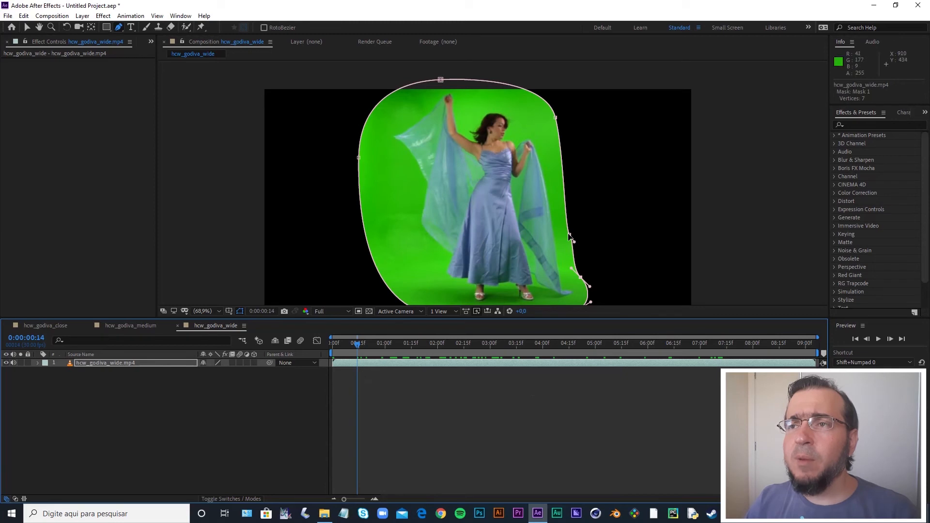
pyautogui.moveTo(570, 237)
pyautogui.mouseDown()
pyautogui.moveTo(565, 223)
pyautogui.moveTo(570, 247)
pyautogui.mouseUp()
pyautogui.moveTo(365, 345)
pyautogui.mouseDown()
pyautogui.moveTo(473, 354)
pyautogui.moveTo(373, 344)
pyautogui.mouseUp()
pyautogui.press('Home')
pyautogui.moveTo(428, 227); pyautogui.dragTo(438, 201)
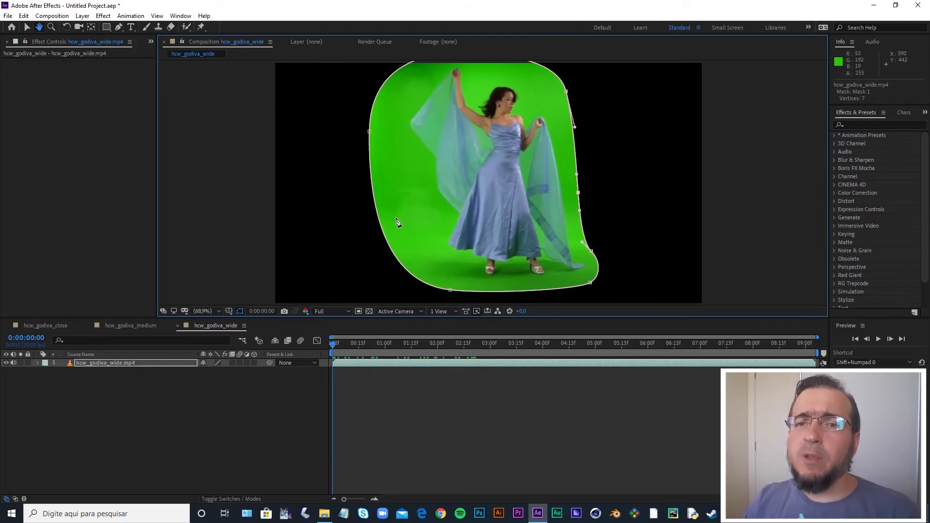
# Apply the Keylight (1.2) effect to the masked hcw_godiva_wide clip.
pyautogui.rightClick(100, 362)
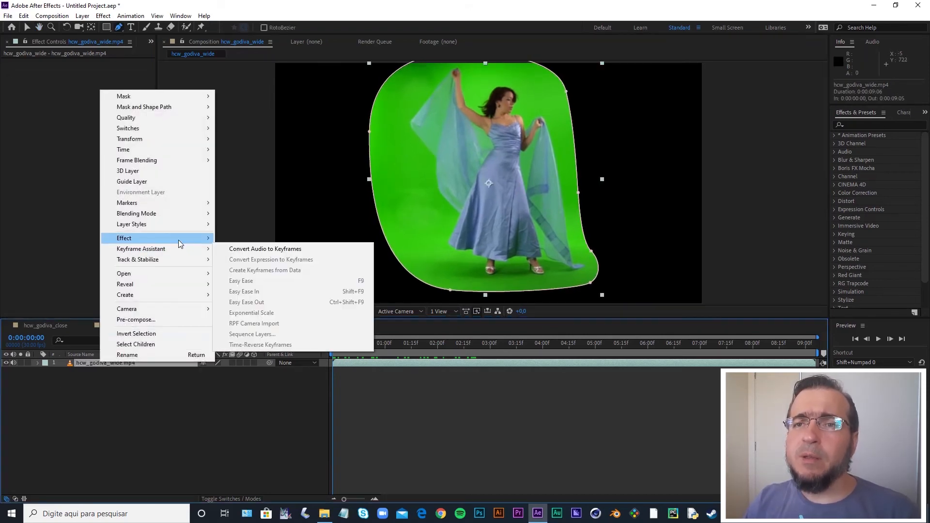
pyautogui.moveTo(179, 240)
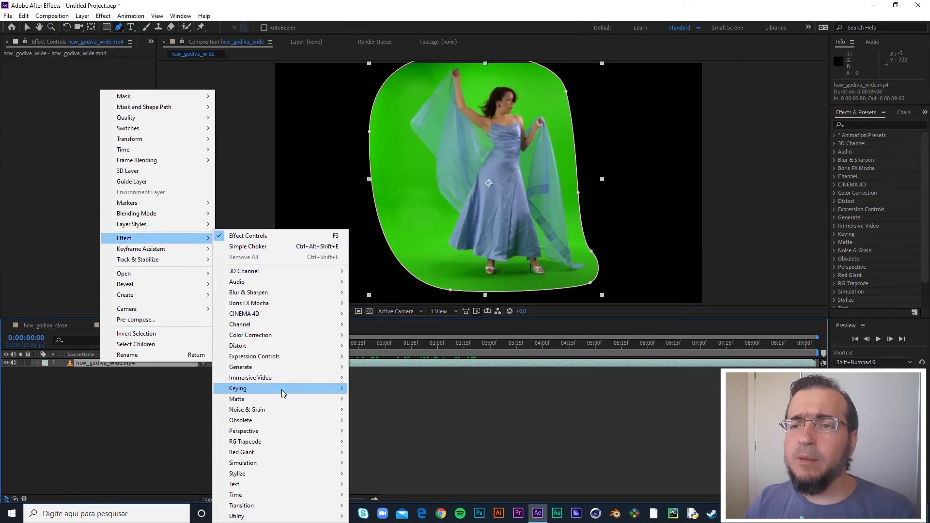
pyautogui.moveTo(281, 389)
pyautogui.click(385, 471)
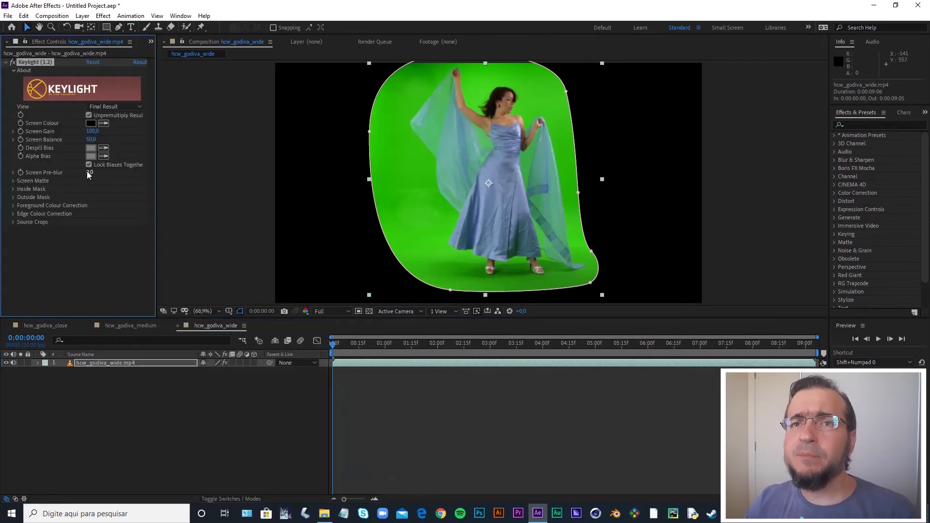
# Try the dark green floor between the feet as Screen Colour, check it in Combined Matte view, and undo both changes.
pyautogui.click(105, 123)
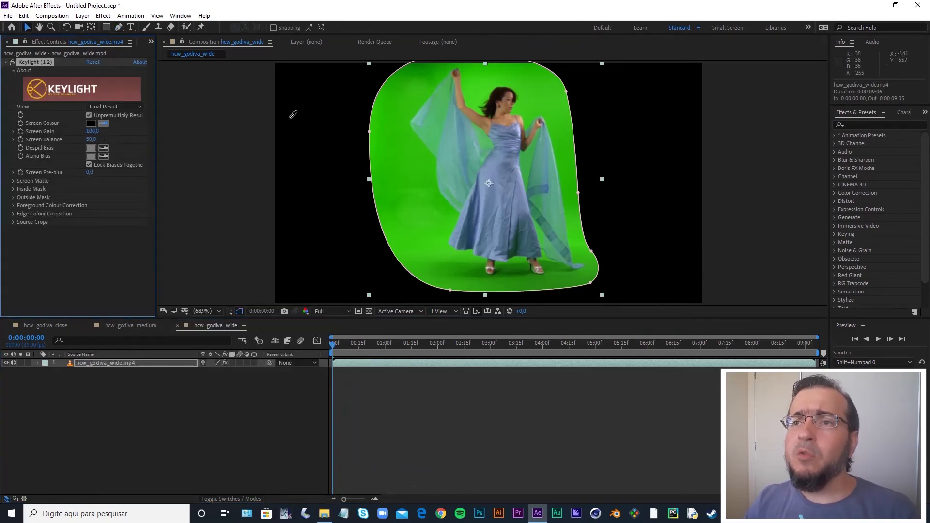
pyautogui.click(513, 271)
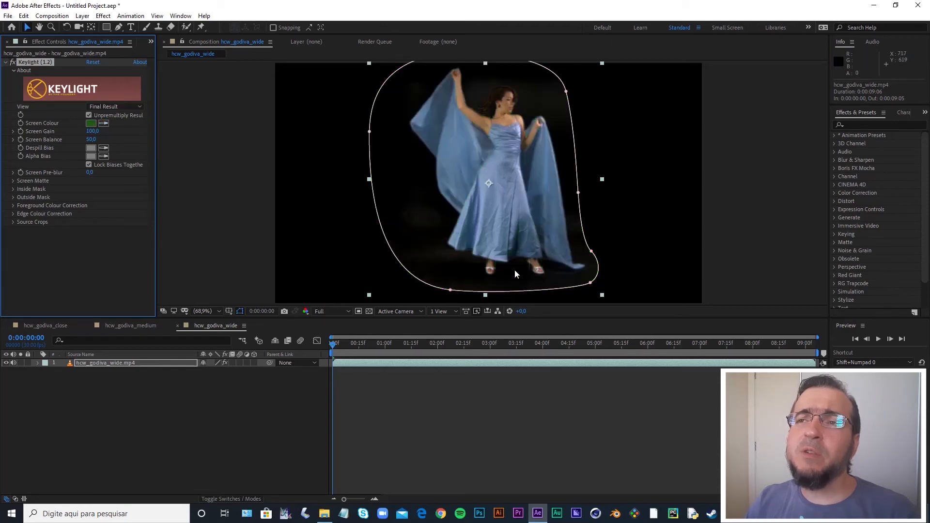
pyautogui.click(115, 107)
pyautogui.click(127, 191)
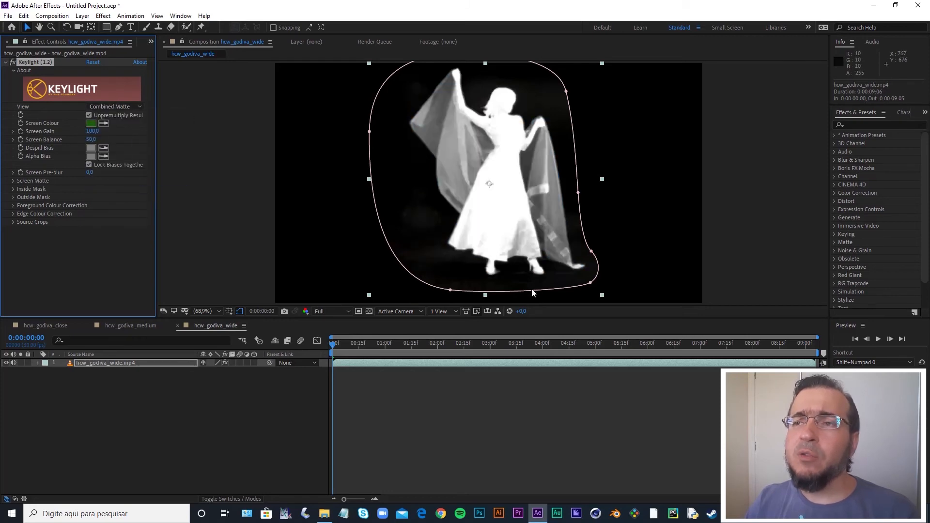
pyautogui.hotkey('ctrl', 'z')
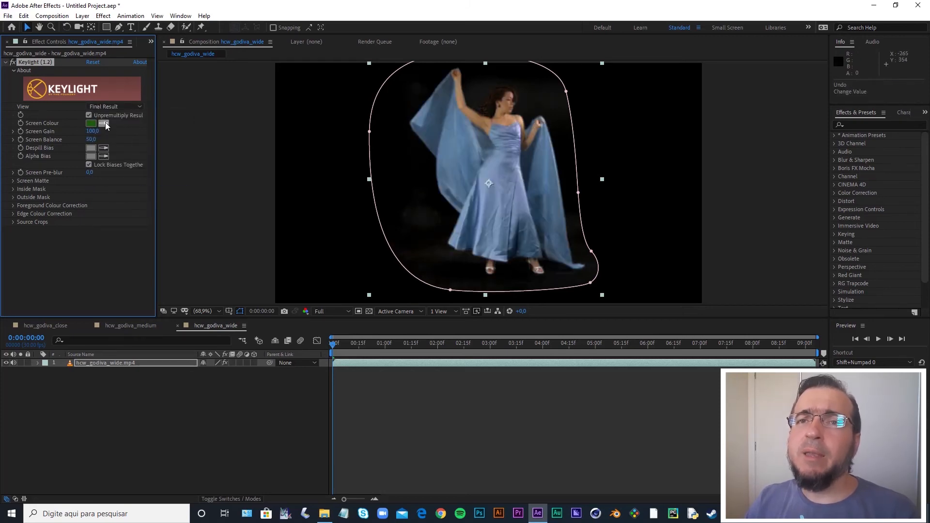
pyautogui.hotkey('ctrl', 'z')
# Sample the bright green backdrop as Keylight's Screen Colour and display the result in Combined Matte view.
pyautogui.click(104, 123)
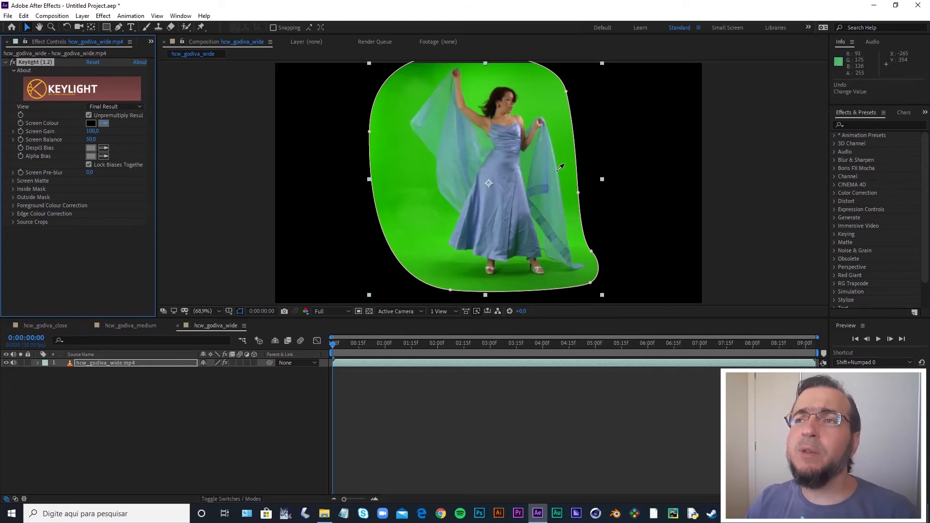
pyautogui.click(531, 228)
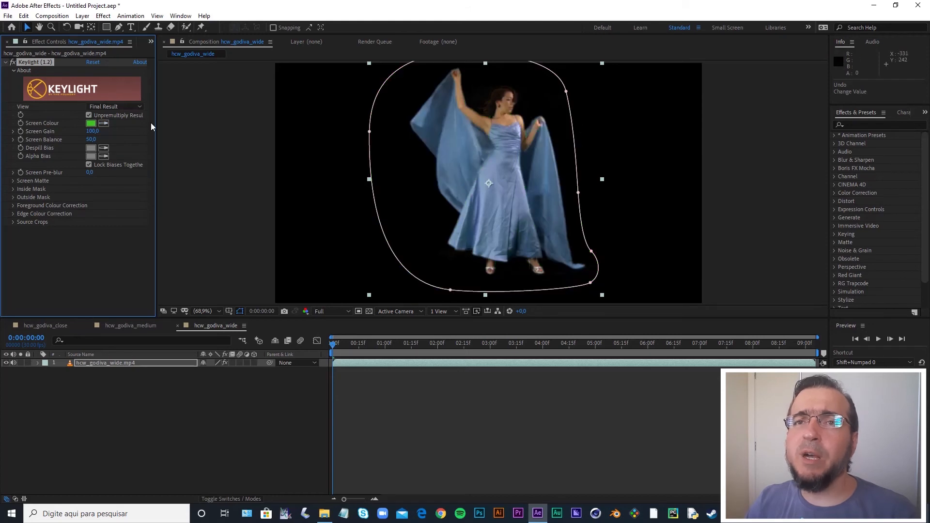
pyautogui.click(109, 104)
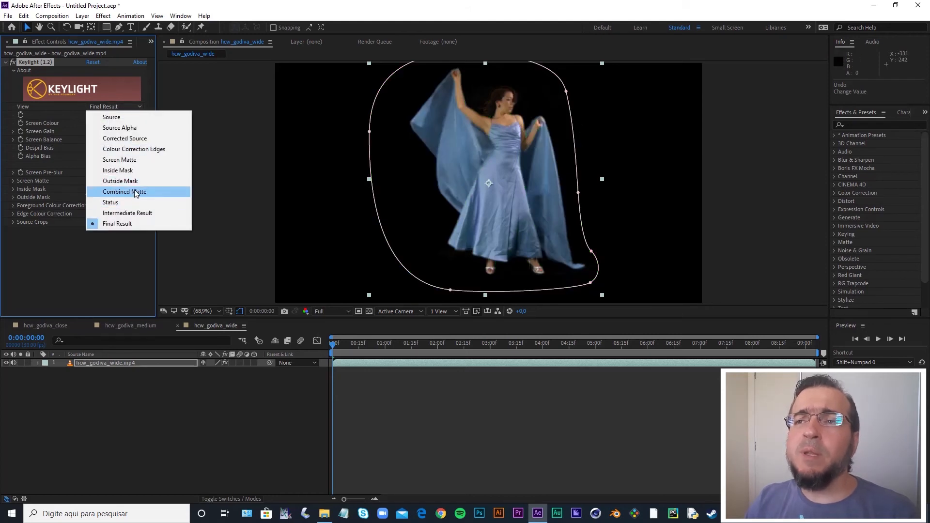
pyautogui.click(135, 192)
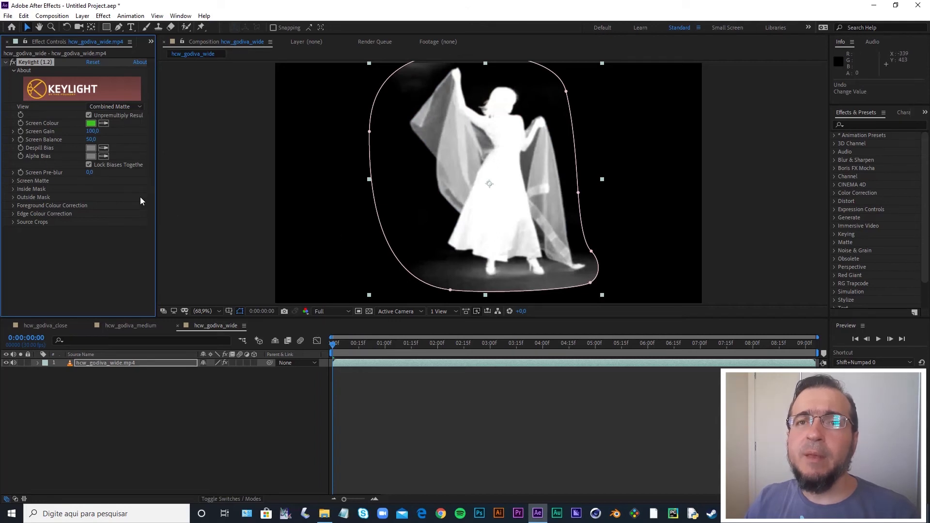
# Set the Screen Matte's Clip Black to 16 and adjust the mask's lower vertex just below the veil's tip.
pyautogui.click(13, 181)
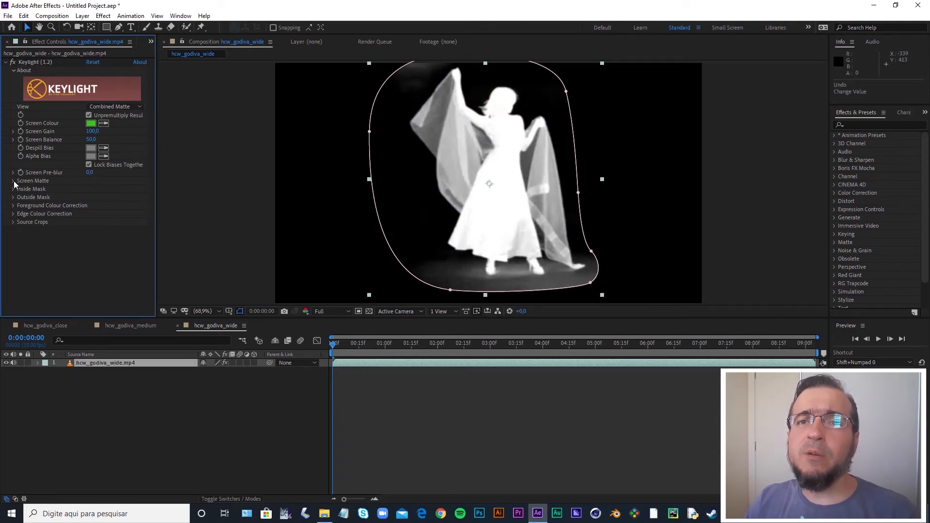
pyautogui.moveTo(90, 189); pyautogui.dragTo(96, 188)
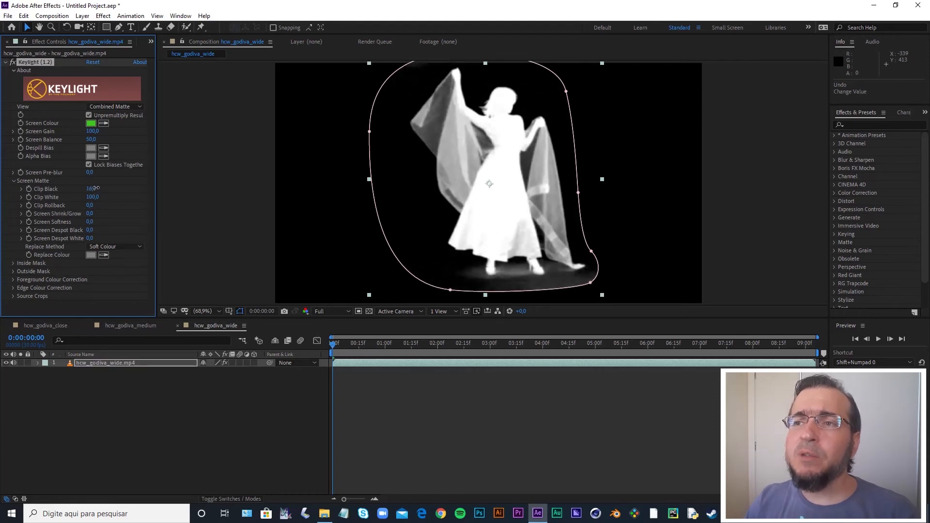
pyautogui.moveTo(96, 188); pyautogui.dragTo(98, 188)
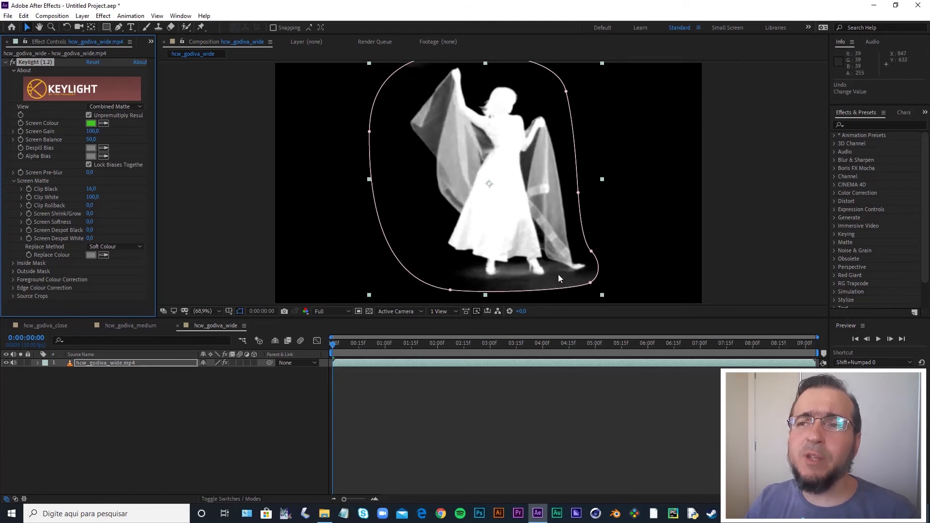
pyautogui.click(589, 283)
pyautogui.moveTo(589, 283); pyautogui.dragTo(543, 303)
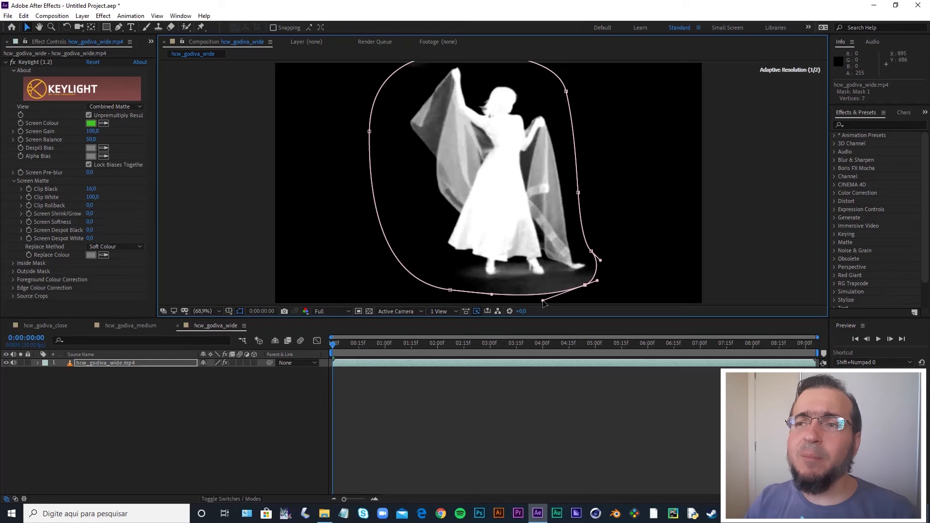
# Refine the Screen Matte with Clip White at 81 and Clip Black at 19.
pyautogui.moveTo(90, 189); pyautogui.dragTo(94, 188)
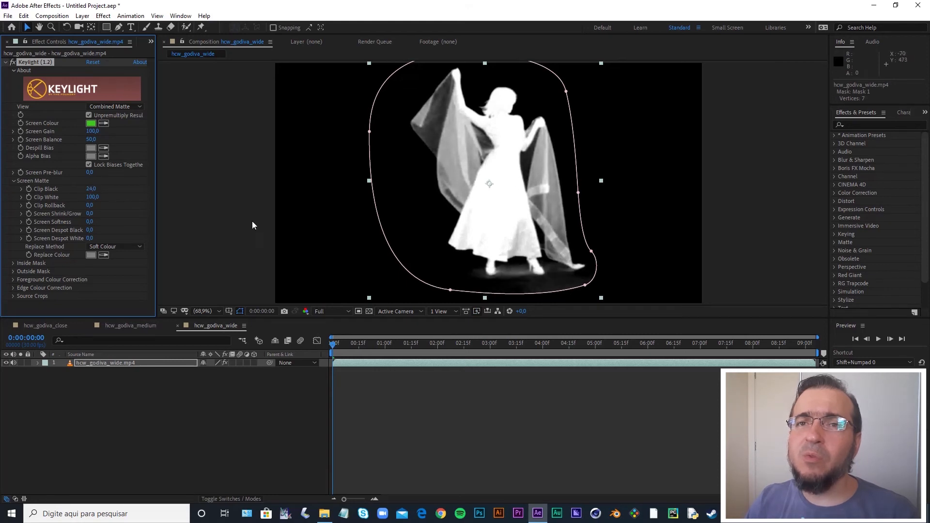
pyautogui.moveTo(90, 196); pyautogui.dragTo(84, 198)
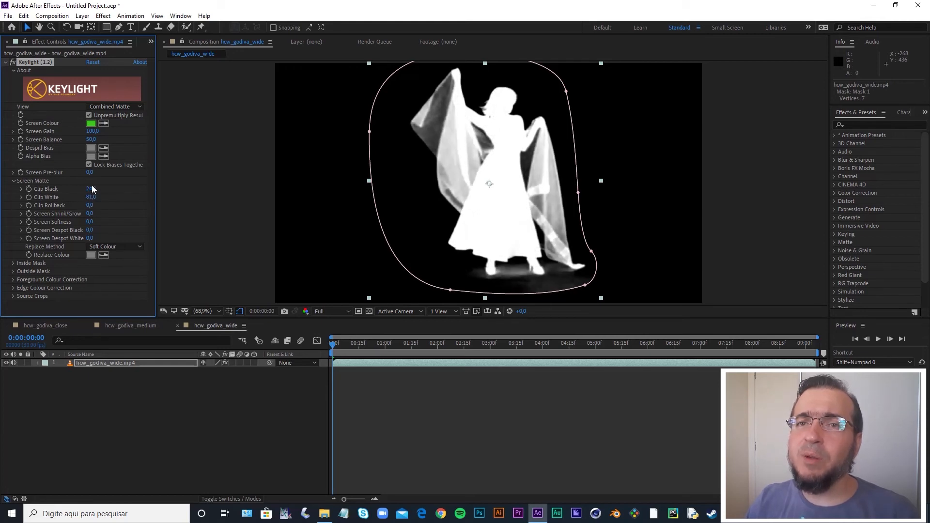
pyautogui.moveTo(92, 192); pyautogui.dragTo(90, 190)
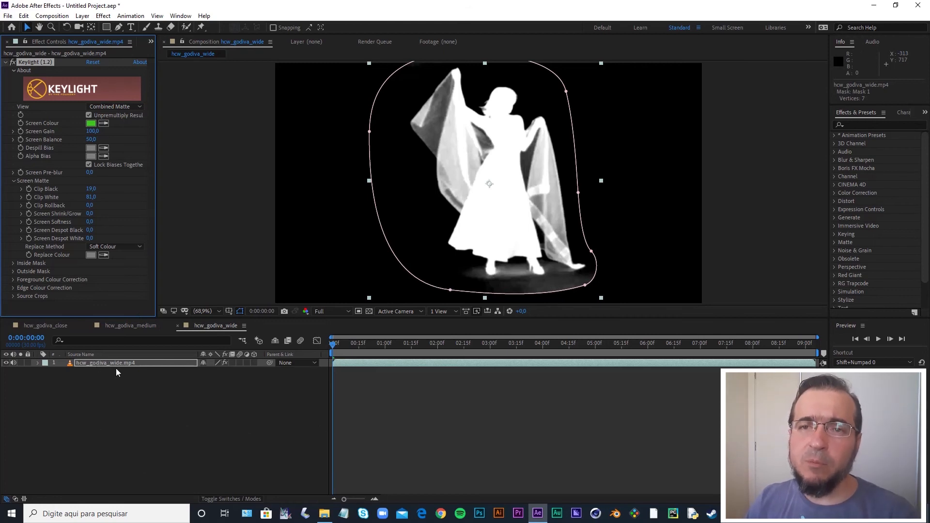
# Reveal all the mask properties of the hcw_godiva_wide clip and set Mask 1's feather to 50 pixels.
pyautogui.press('m')
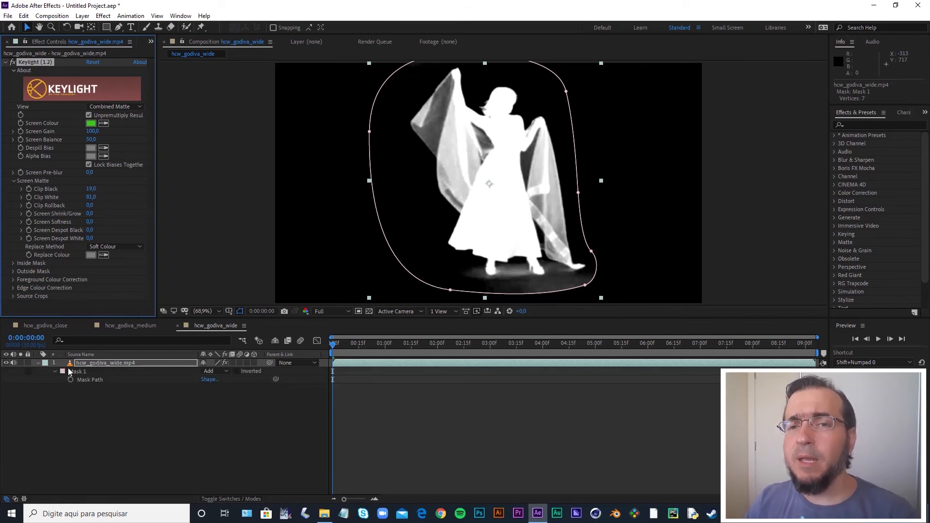
pyautogui.click(110, 361)
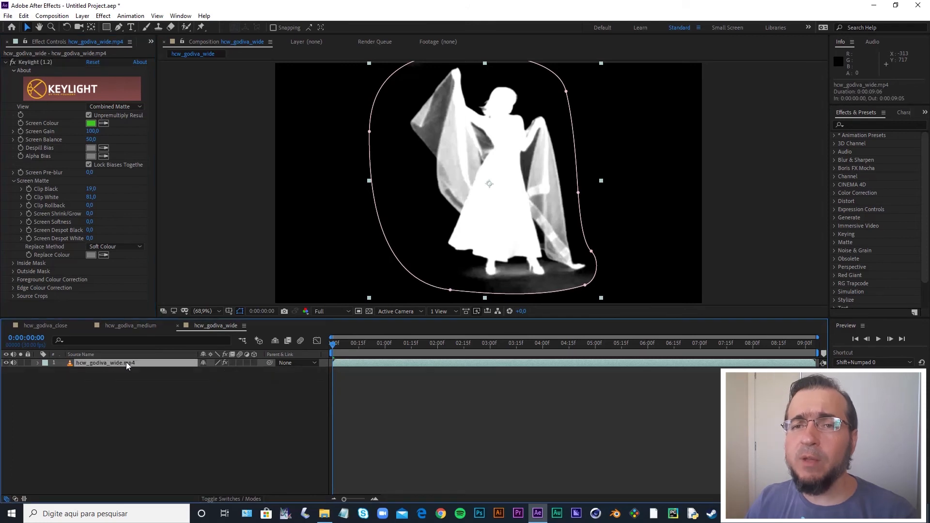
pyautogui.press('m')
pyautogui.press('m')
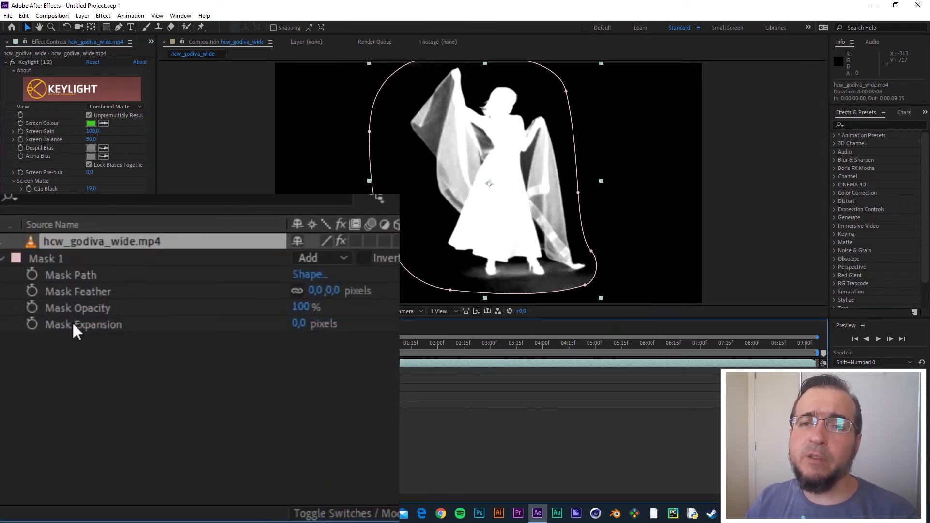
pyautogui.press('m')
pyautogui.press('m')
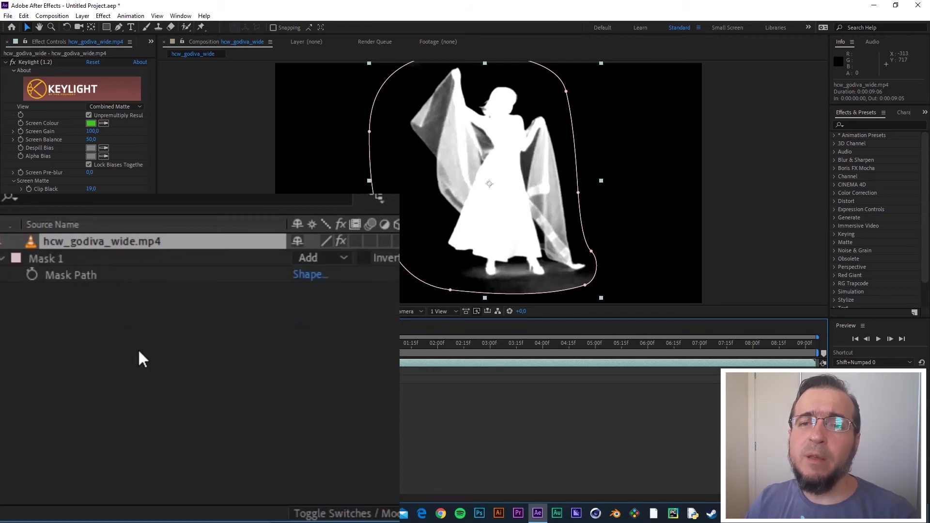
pyautogui.press('m')
pyautogui.press('m')
pyautogui.press('m')
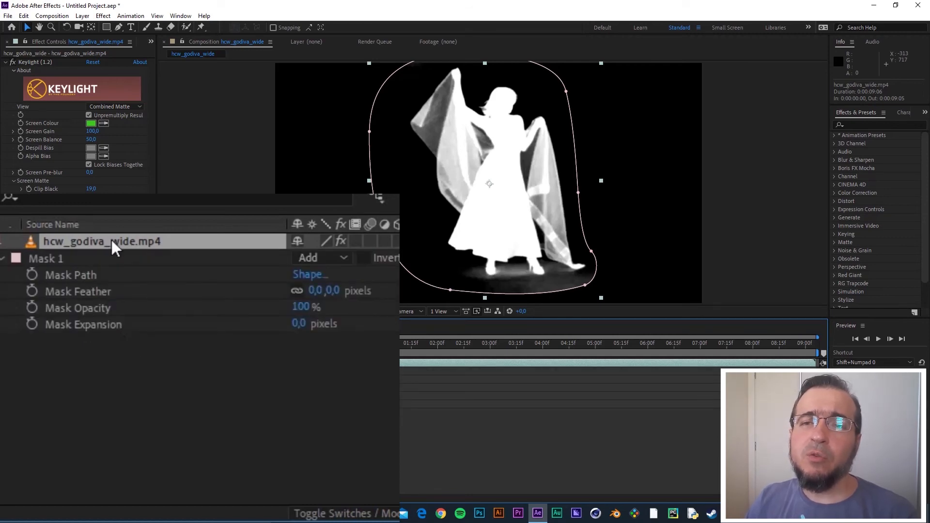
pyautogui.moveTo(334, 291); pyautogui.dragTo(341, 291)
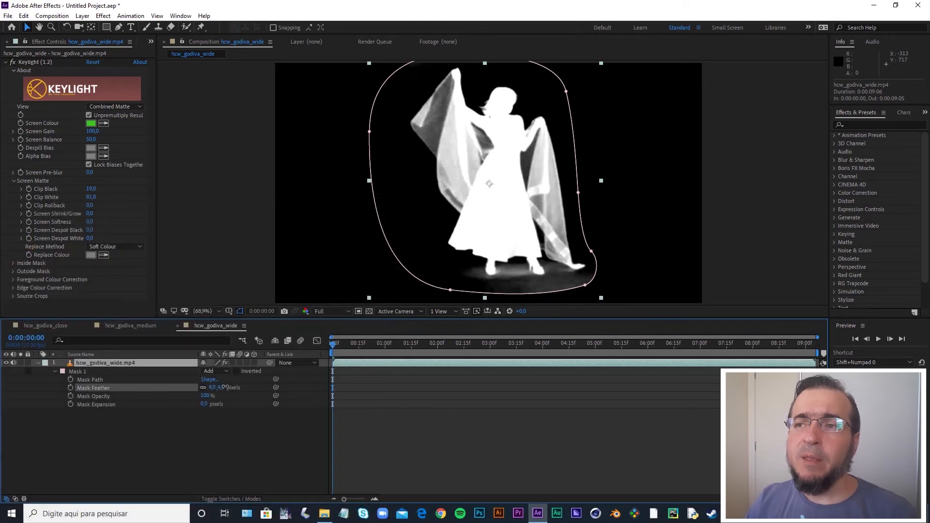
pyautogui.moveTo(225, 387); pyautogui.dragTo(232, 386)
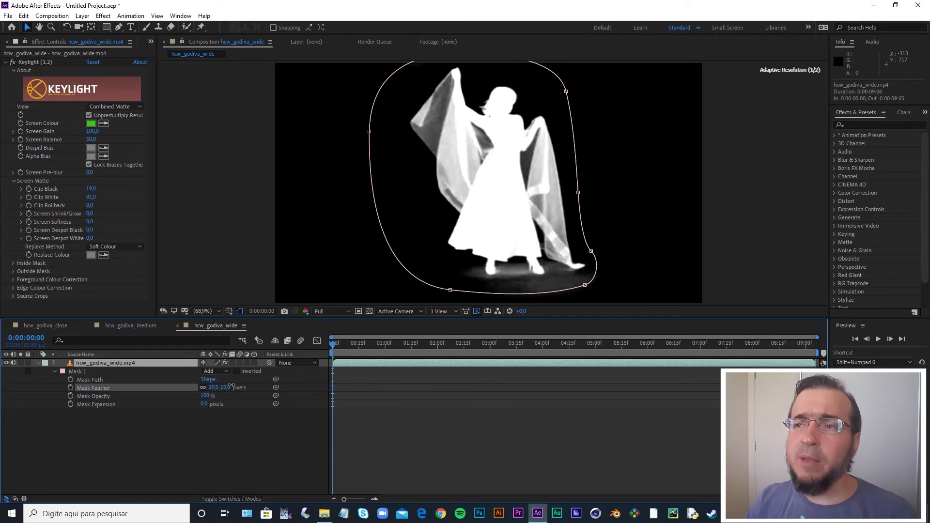
pyautogui.moveTo(232, 386); pyautogui.dragTo(247, 386)
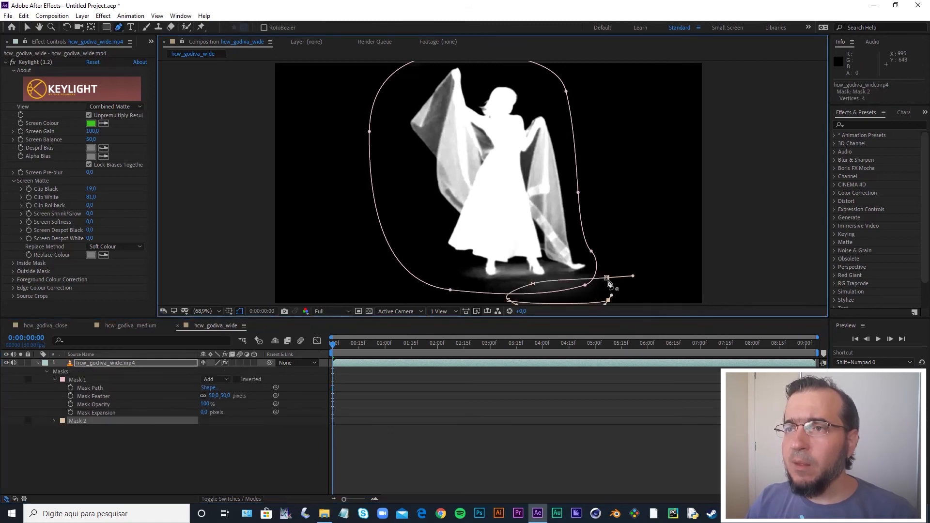
# Close the second mask over the floor below the veil's tip and set its mode to Subtract.
pyautogui.click(607, 279)
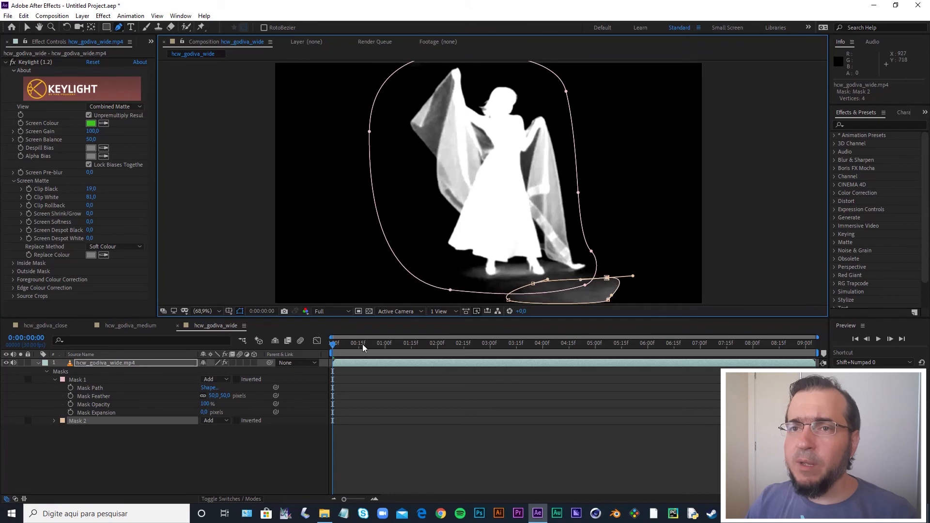
pyautogui.click(219, 421)
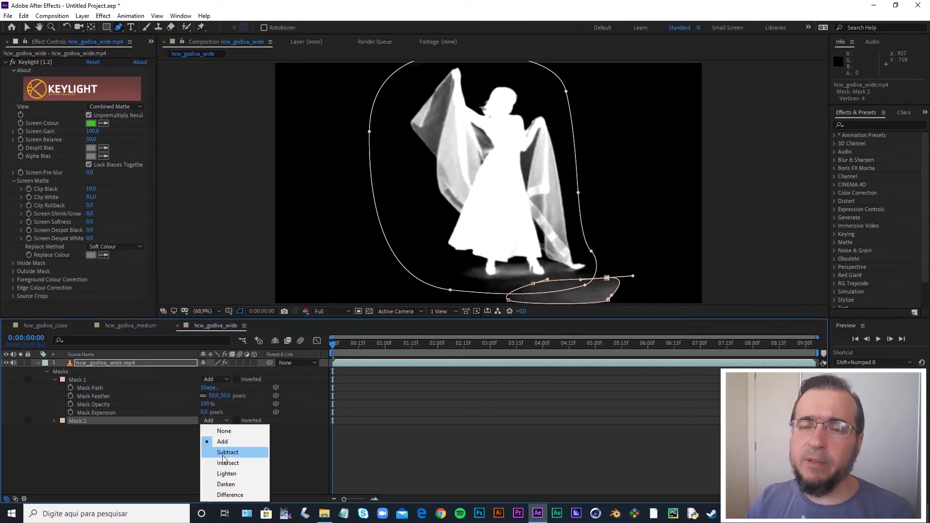
pyautogui.click(226, 454)
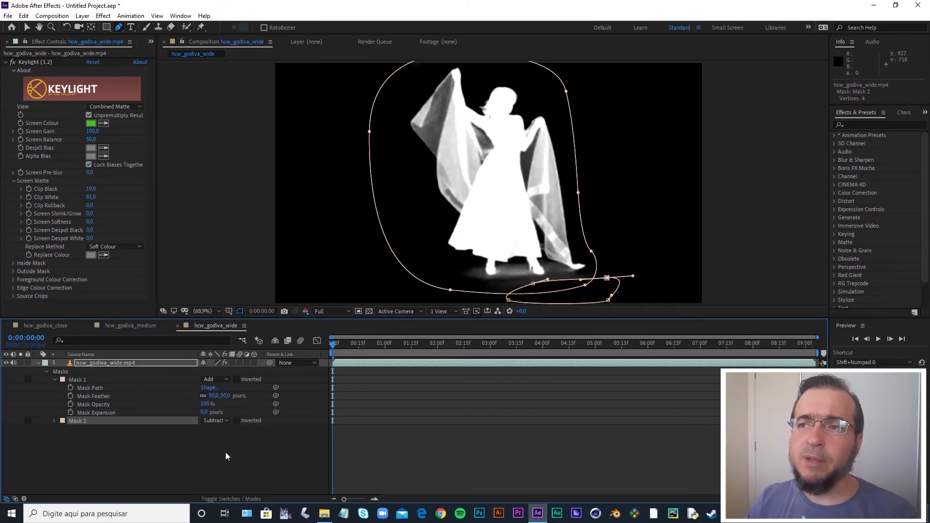
# Reveal Mask 2's properties and set its feather to 40 pixels.
pyautogui.press('m')
pyautogui.press('m')
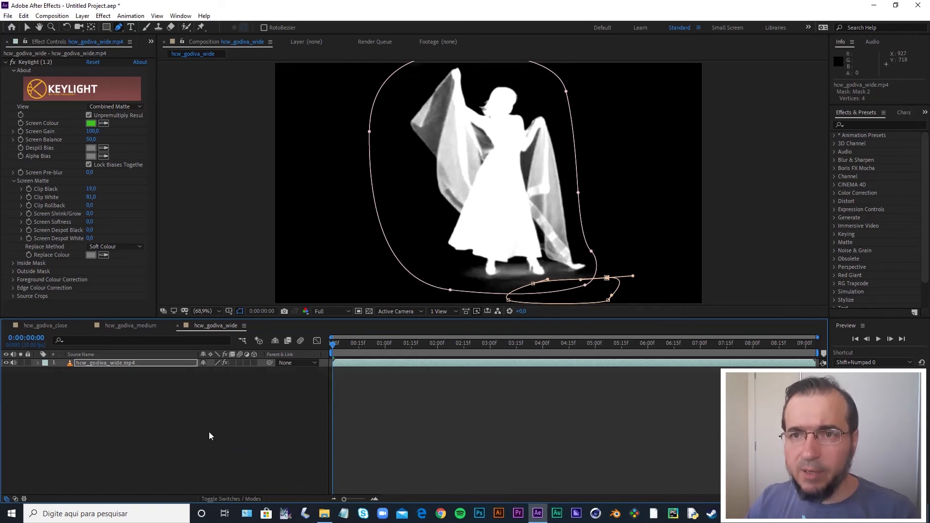
pyautogui.moveTo(219, 429); pyautogui.dragTo(232, 427)
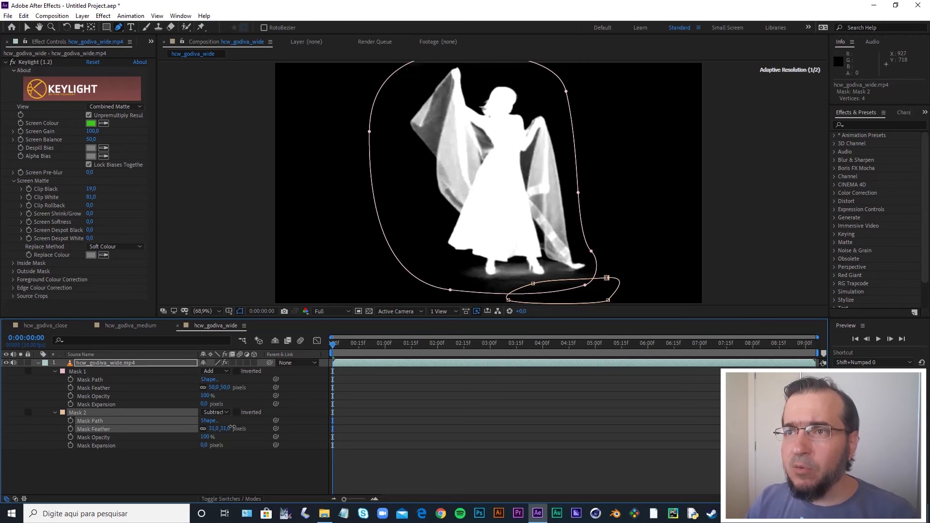
pyautogui.moveTo(232, 427); pyautogui.dragTo(236, 426)
# Extend Mask 2 beneath the dancer's feet by moving its upper-left vertex outward.
pyautogui.press('v')
pyautogui.moveTo(533, 284); pyautogui.dragTo(527, 286)
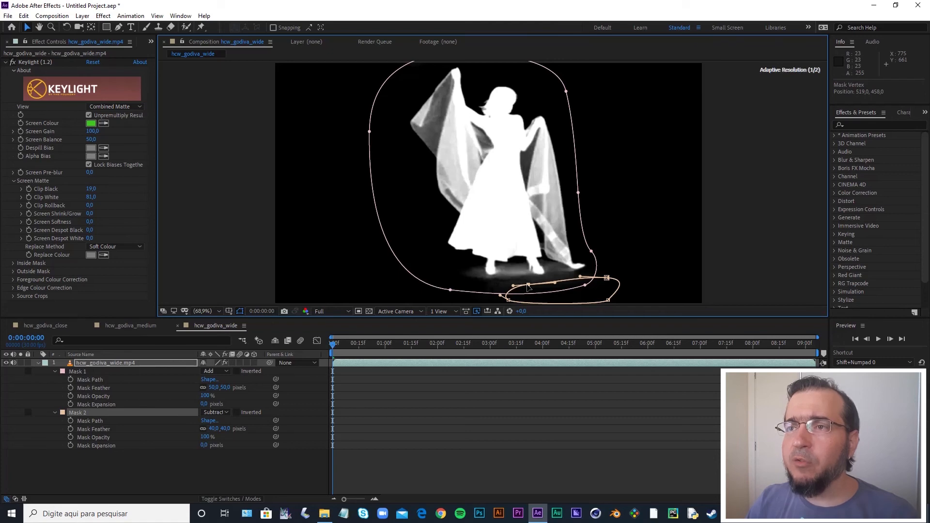
pyautogui.moveTo(527, 286); pyautogui.dragTo(508, 285)
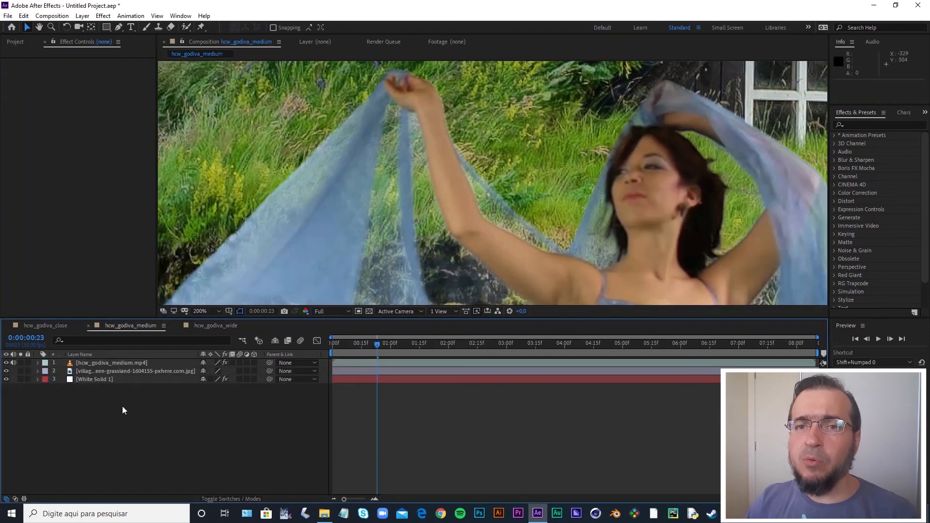
# Copy the White Solid 1 layer from hcw_godiva_medium into hcw_godiva_wide and place it beneath the dancer clip.
pyautogui.click(98, 373)
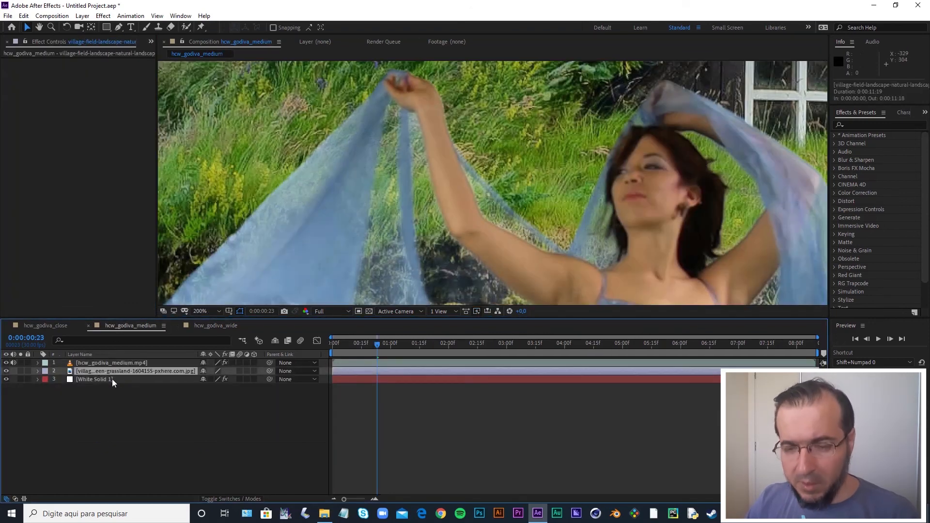
pyautogui.click(112, 379)
pyautogui.hotkey('ctrl', 'c')
pyautogui.click(226, 325)
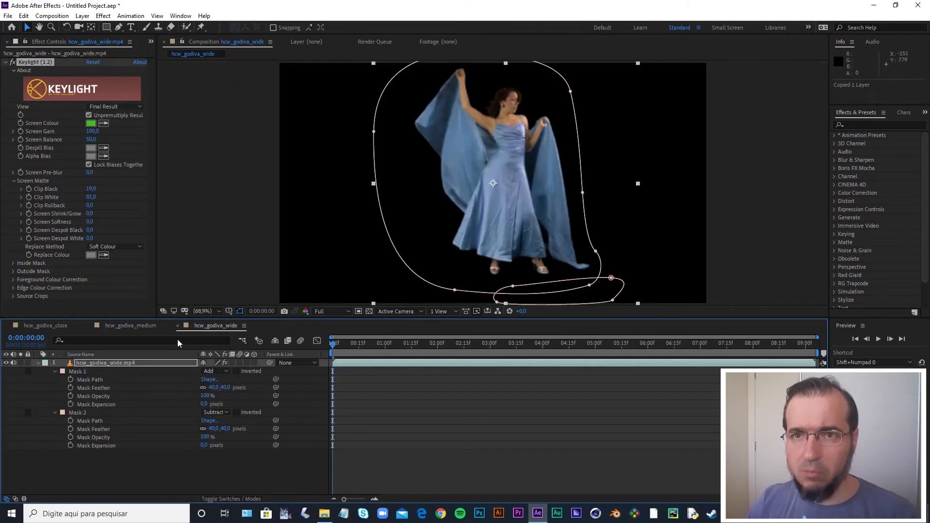
pyautogui.hotkey('ctrl', 'v')
pyautogui.moveTo(115, 363); pyautogui.dragTo(141, 453)
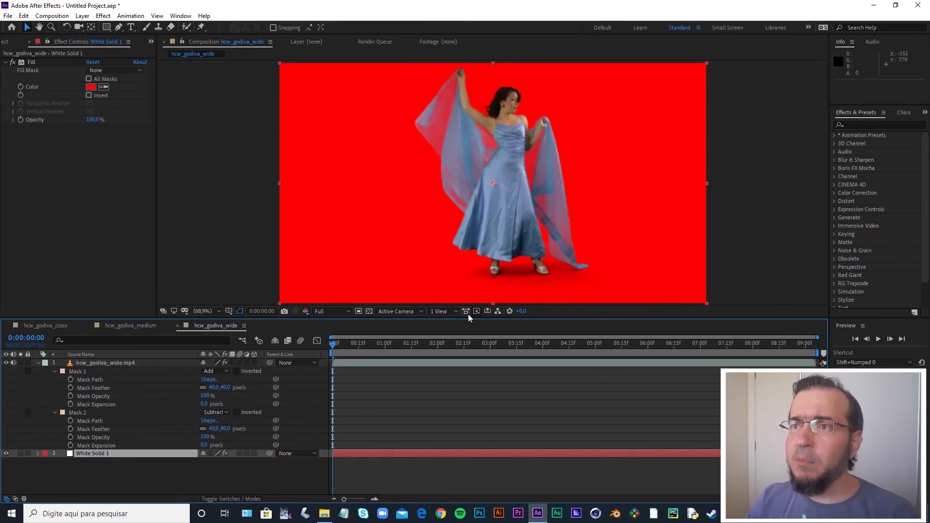
# Raise Mask 2's upper-right vertex on the dancer clip and bend its curve handle downward to shape the edge below the veil's tip.
pyautogui.press('z')
pyautogui.click(562, 278)
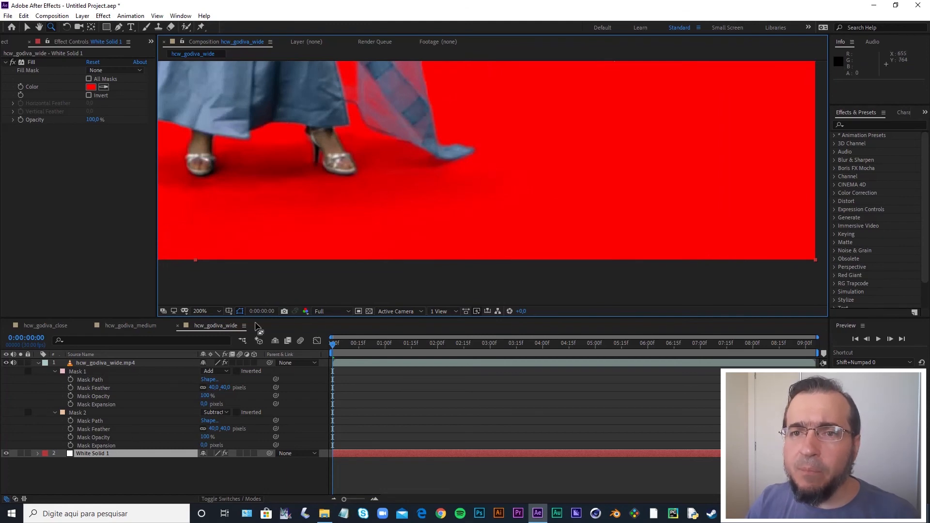
pyautogui.click(96, 363)
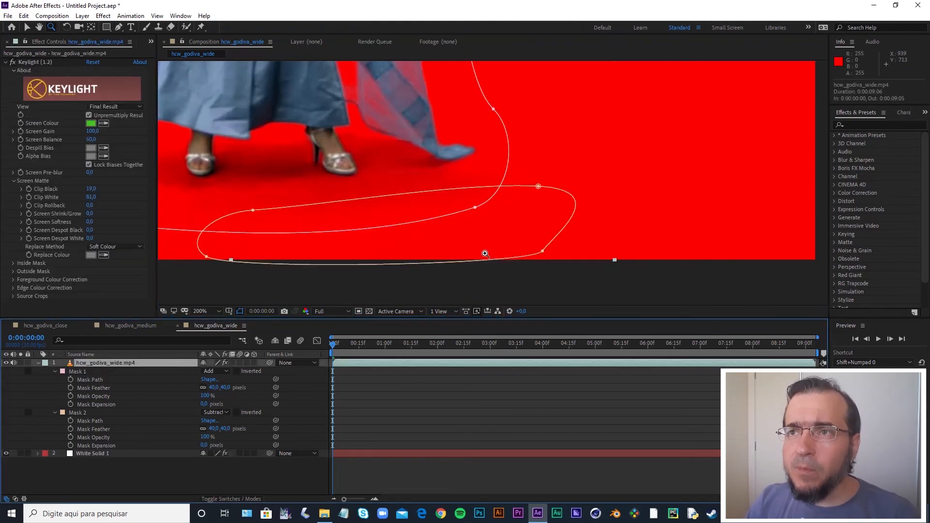
pyautogui.press('v')
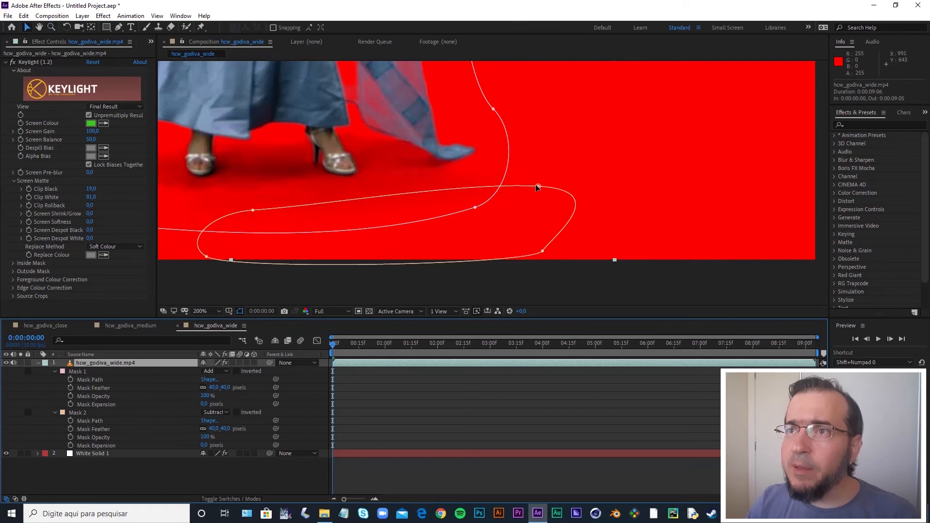
pyautogui.click(539, 186)
pyautogui.moveTo(539, 186); pyautogui.dragTo(538, 183)
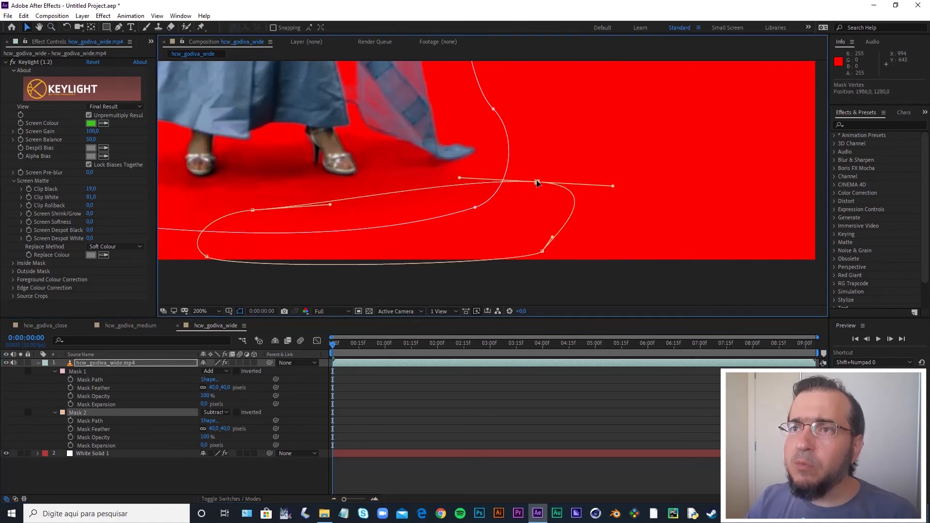
pyautogui.moveTo(460, 178); pyautogui.dragTo(458, 208)
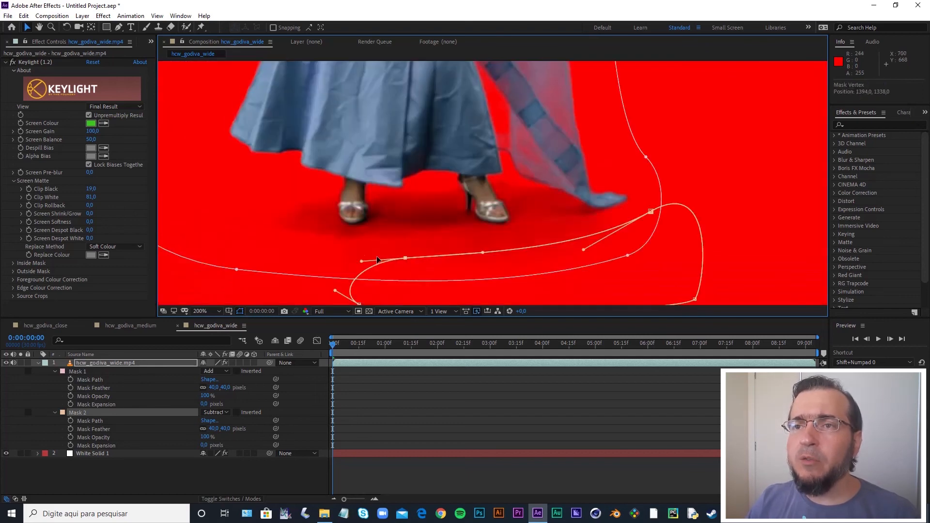
# Move Mask 2's upper-left vertex farther outward below the dancer's shoes and deselect the clip.
pyautogui.moveTo(405, 258); pyautogui.dragTo(334, 255)
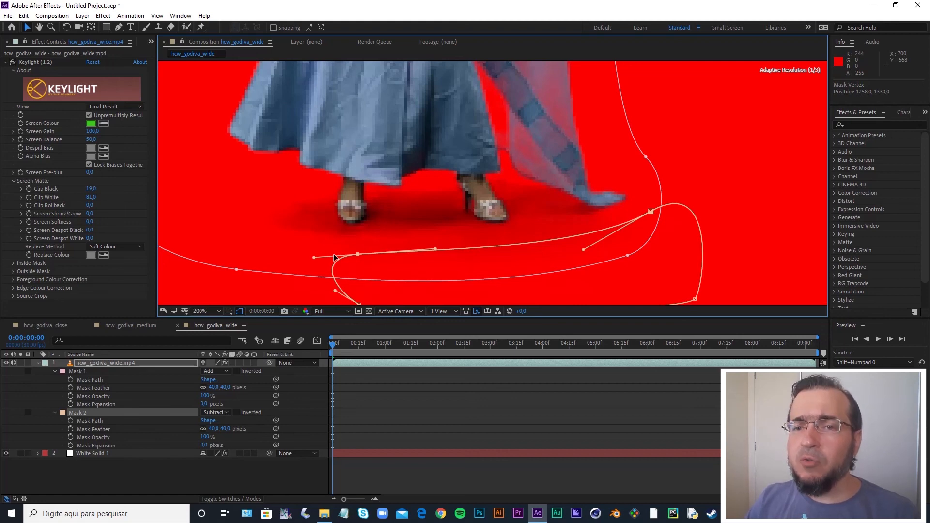
pyautogui.scroll(-2, 334, 257)
pyautogui.click(164, 475)
pyautogui.press('z')
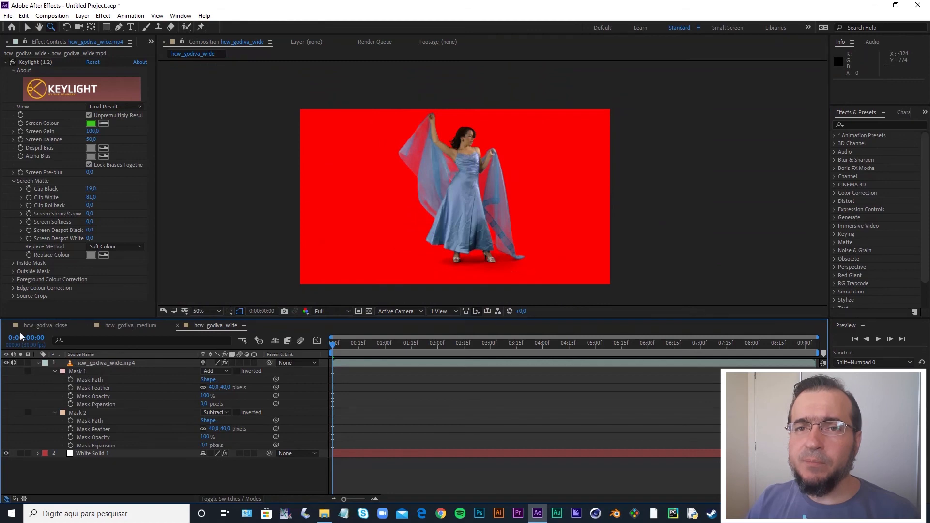
# Copy the village landscape image layer from hcw_godiva_close into hcw_godiva_wide and place it between the dancer clip and White Solid 1.
pyautogui.click(47, 325)
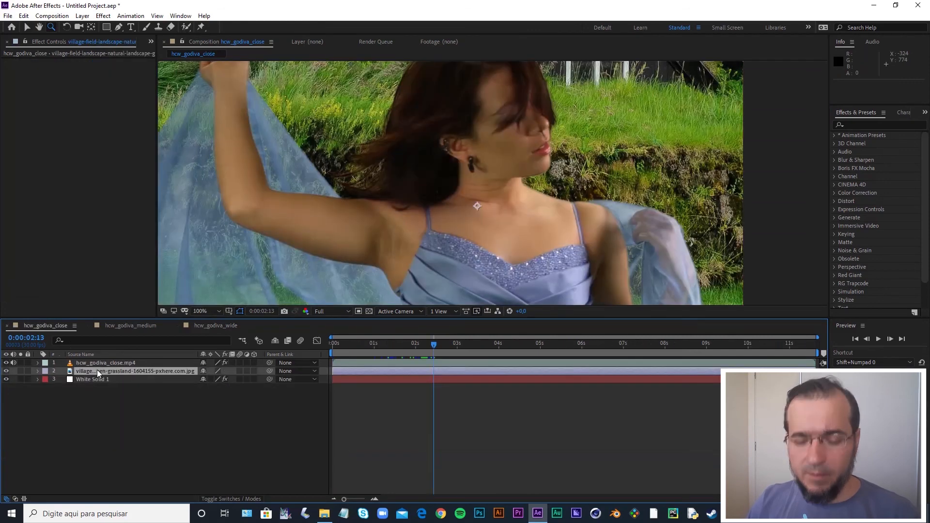
pyautogui.hotkey('ctrl', 'c')
pyautogui.click(215, 326)
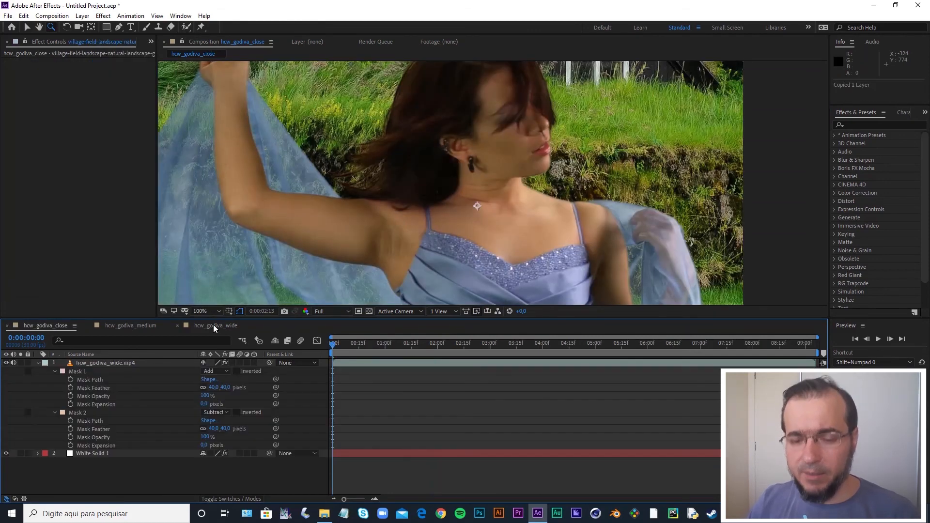
pyautogui.hotkey('ctrl', 'v')
pyautogui.moveTo(125, 362); pyautogui.dragTo(117, 446)
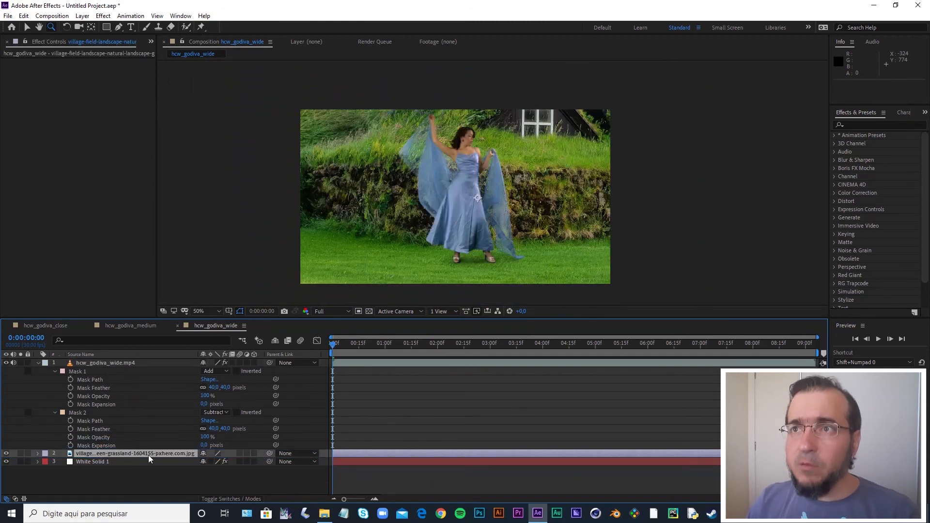
# Scale the landscape image to 44% and shift it upward and slightly left behind the dancer.
pyautogui.press('s')
pyautogui.moveTo(222, 461); pyautogui.dragTo(205, 464)
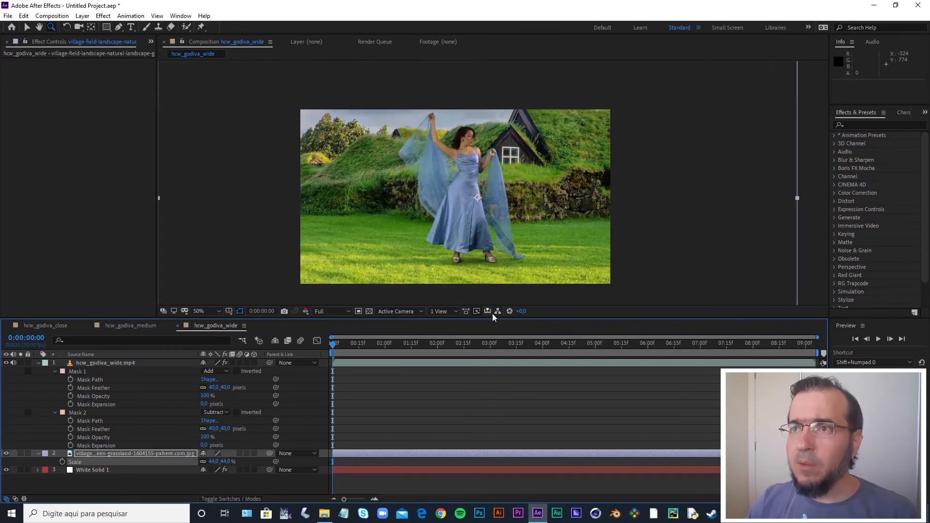
pyautogui.press('v')
pyautogui.moveTo(598, 287); pyautogui.dragTo(592, 268)
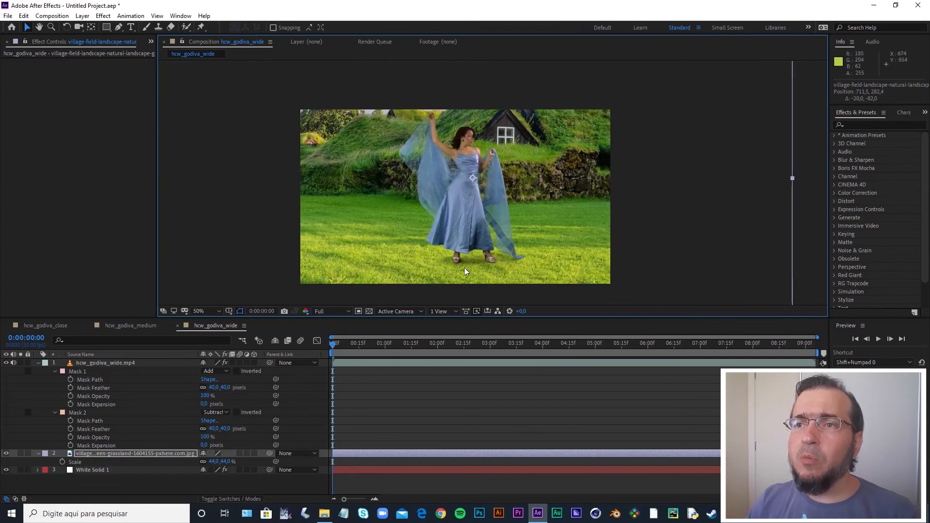
# Try a Keylight Clip Black of 54 on the hcw_godiva_wide clip to judge the shadow at the feet, and undo it.
pyautogui.press('z')
pyautogui.click(470, 264)
pyautogui.press('h')
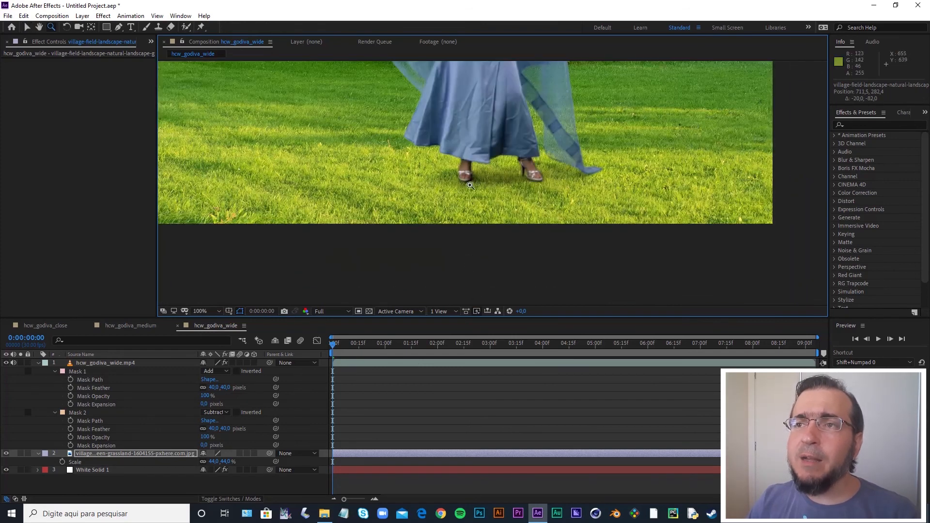
pyautogui.moveTo(471, 185); pyautogui.dragTo(477, 260)
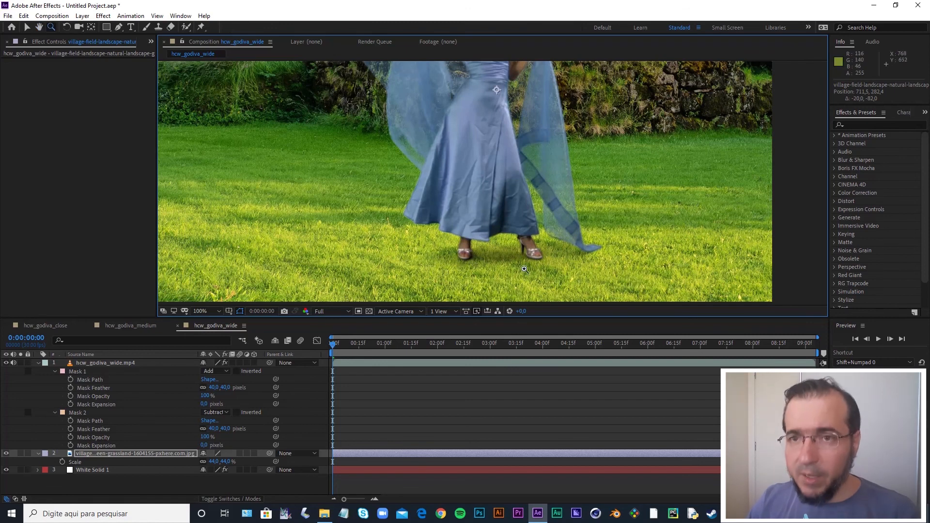
pyautogui.press('v')
pyautogui.click(120, 362)
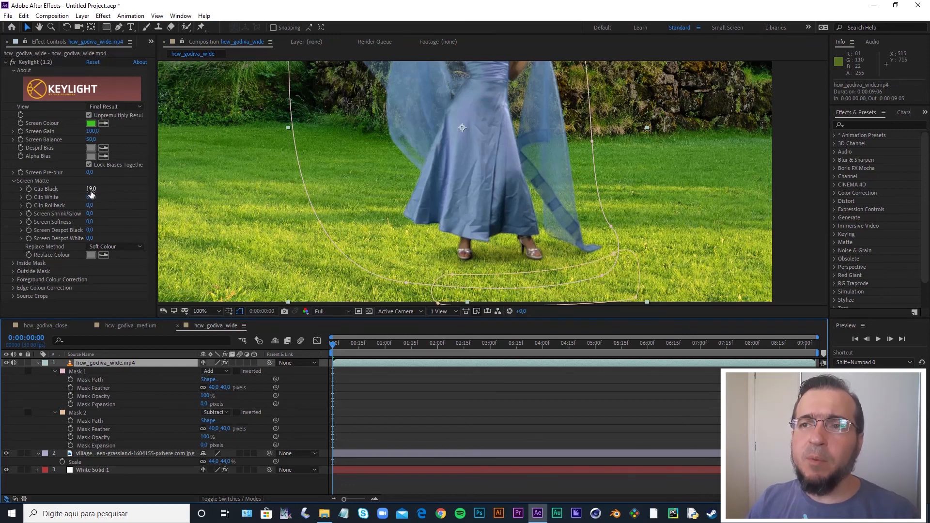
pyautogui.moveTo(91, 189); pyautogui.dragTo(107, 188)
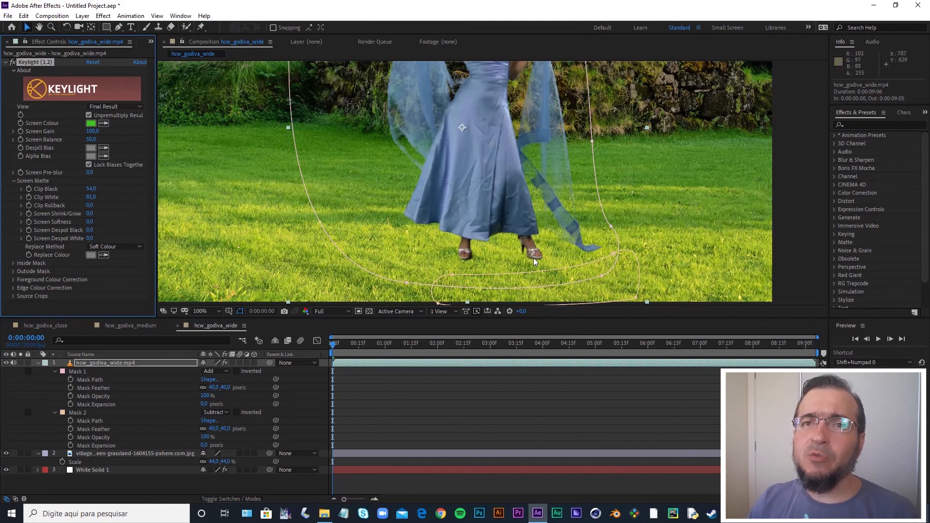
pyautogui.hotkey('ctrl', 'z')
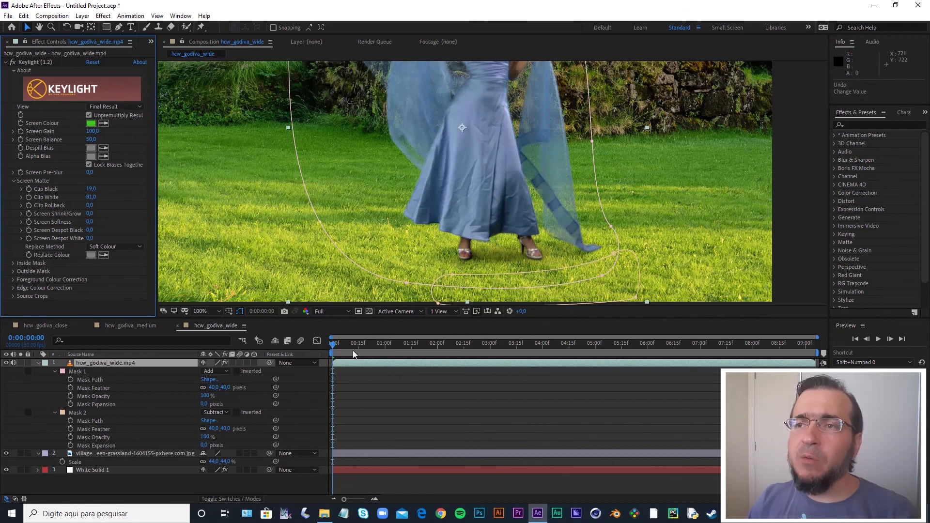
# Scrub through the first two seconds of the wide shot to examine the shadow, veil and mask edges against the grass.
pyautogui.moveTo(354, 346); pyautogui.dragTo(442, 352)
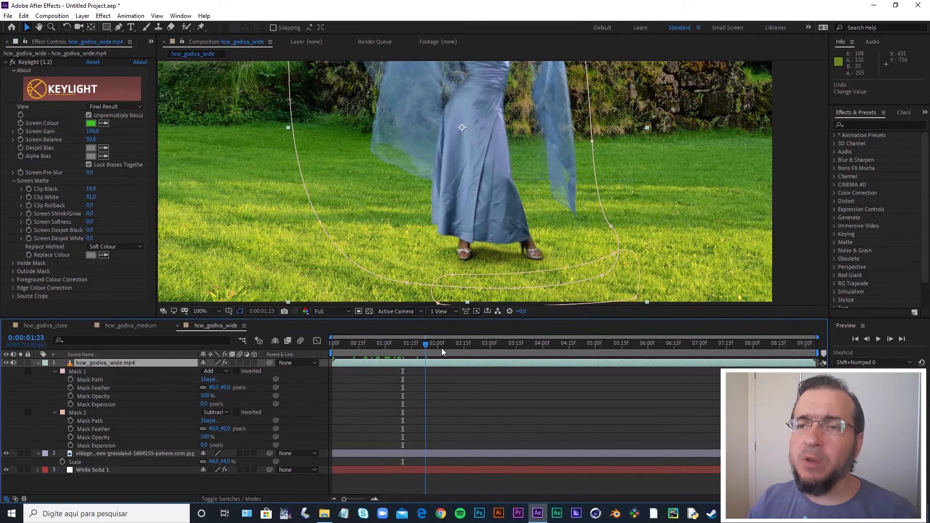
pyautogui.moveTo(441, 348); pyautogui.dragTo(397, 344)
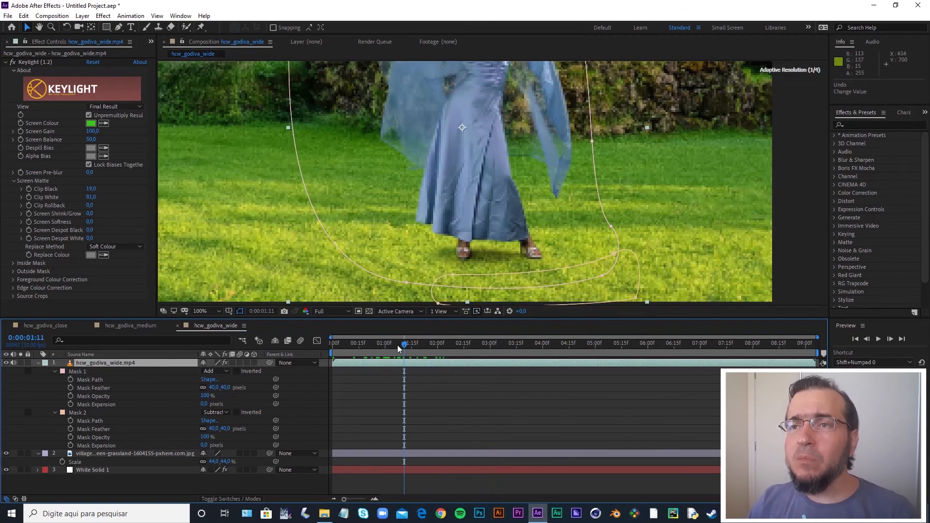
pyautogui.press('z')
pyautogui.keyDown('alt'); pyautogui.click(424, 226); pyautogui.keyUp('alt')
pyautogui.press('h')
pyautogui.moveTo(471, 187); pyautogui.dragTo(413, 221)
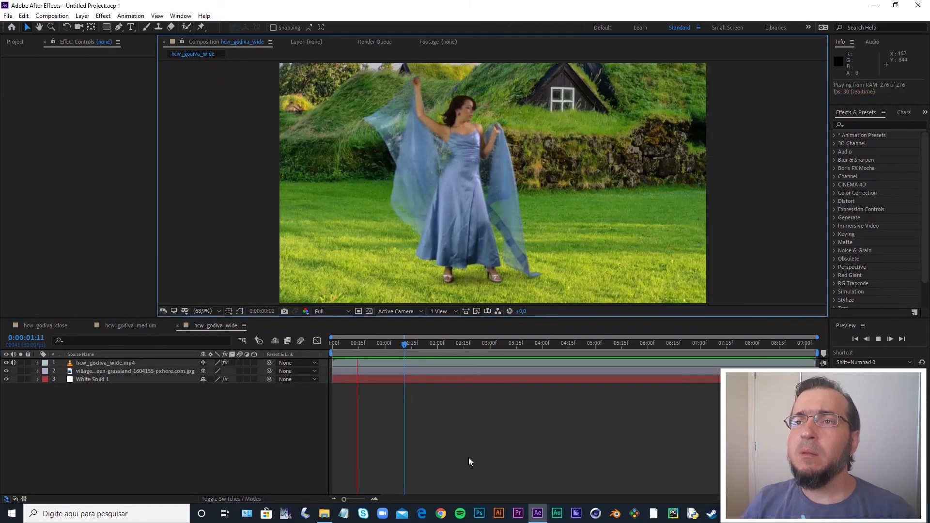